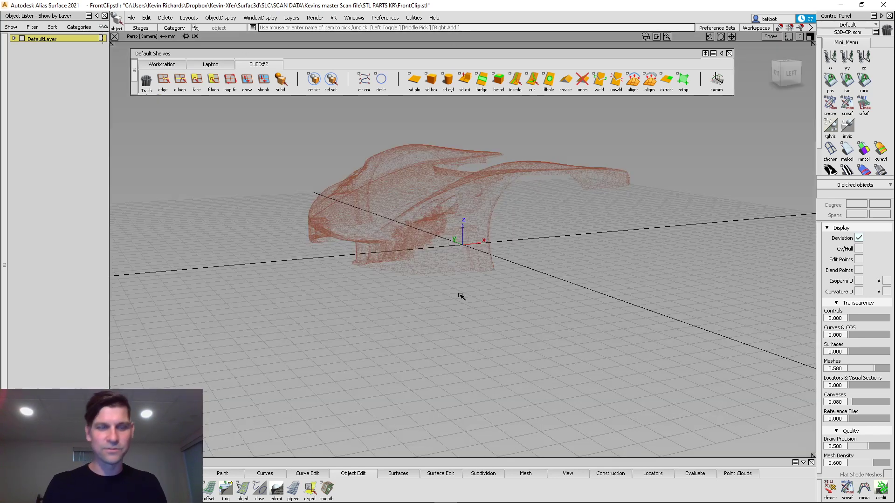
Shade the front clip scan mesh and hide the grid in the perspective view
left_click_drag(346, 305, 536, 354, "alt+shift")
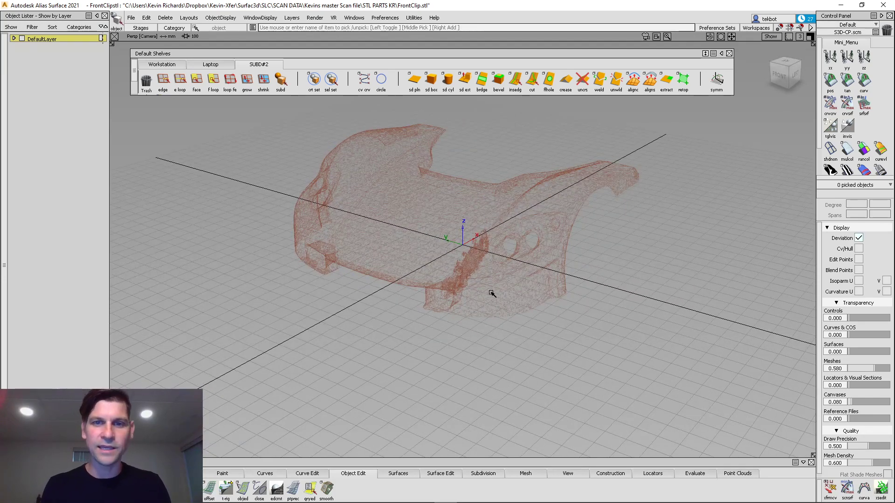
left_click_drag(493, 295, 454, 324, "alt+shift")
right_click_drag(473, 290, 564, 289, "ctrl+shift")
left_click(769, 37)
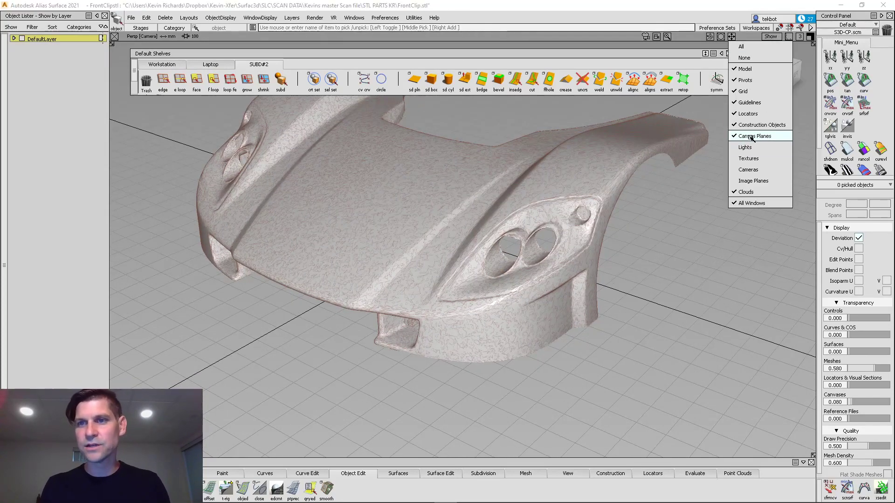
left_click(743, 91)
left_click_drag(494, 289, 512, 287, "alt+shift")
middle_click_drag(511, 287, 552, 304, "alt+shift")
mouse_move(553, 304)
left_mouse_down("alt+shift")
mouse_move(615, 268)
mouse_move(564, 303)
left_mouse_up("alt+shift")
left_click_drag(606, 343, 749, 202, "alt+shift")
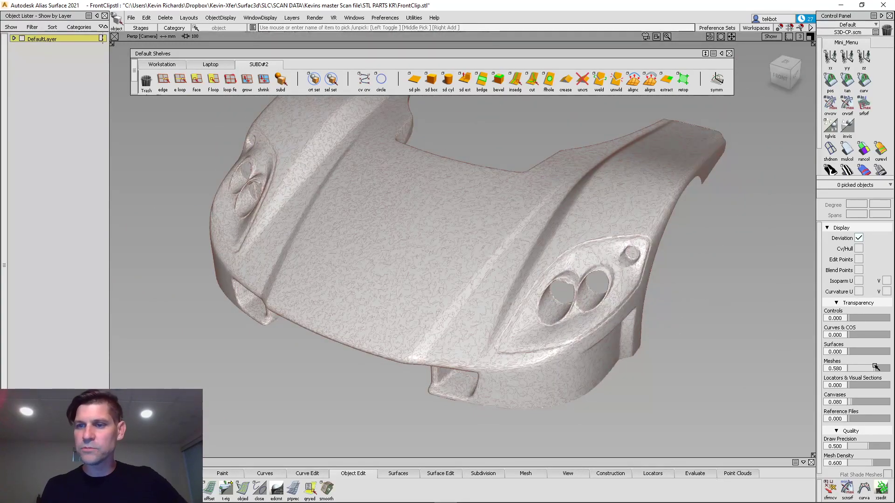
Set the mesh density to 0.700 and the mesh transparency to 0.290
left_click_drag(875, 368, 850, 368)
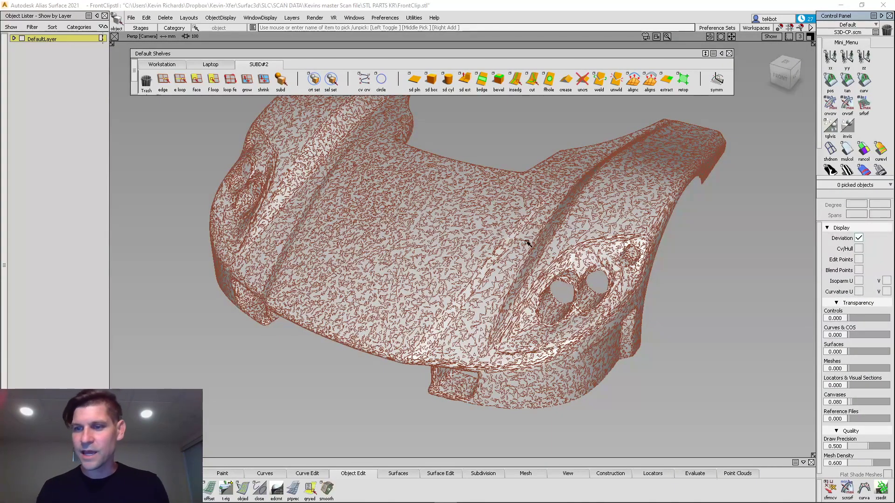
left_click(854, 303)
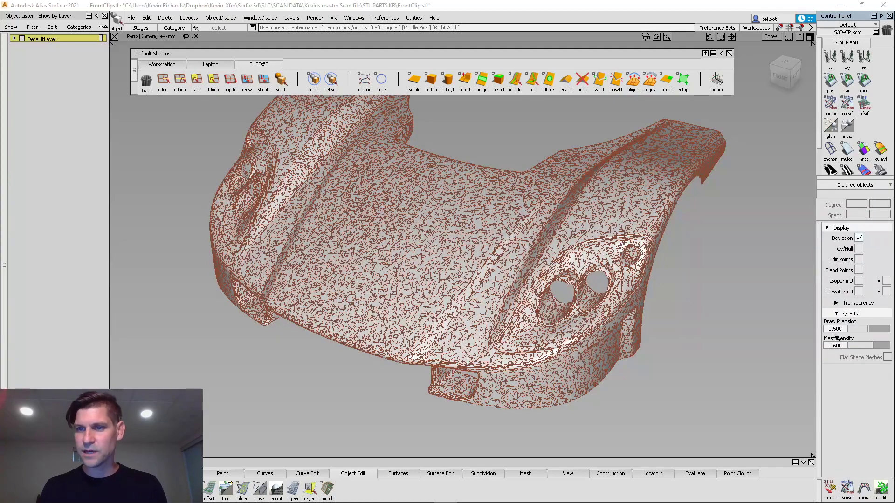
mouse_move(876, 346)
left_mouse_down()
mouse_move(861, 347)
mouse_move(888, 346)
left_mouse_up()
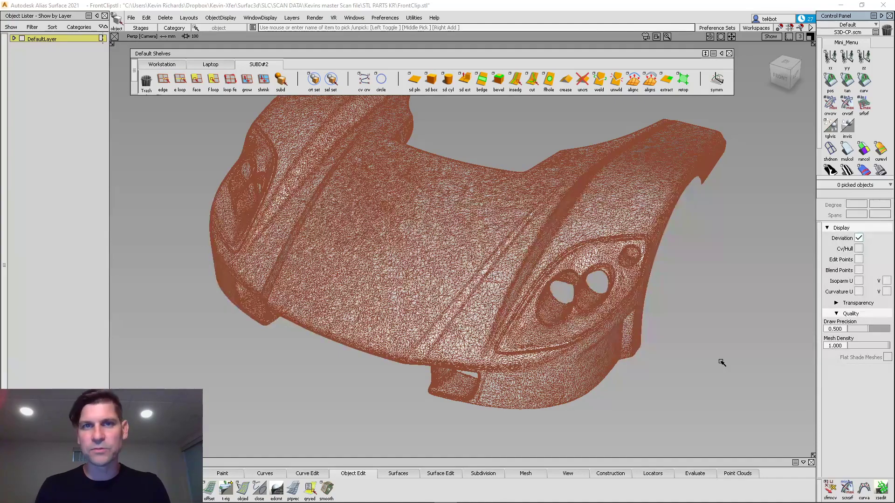
mouse_move(886, 346)
left_mouse_down()
mouse_move(852, 347)
mouse_move(877, 346)
left_mouse_up()
left_click_drag(658, 349, 657, 329, "alt+shift")
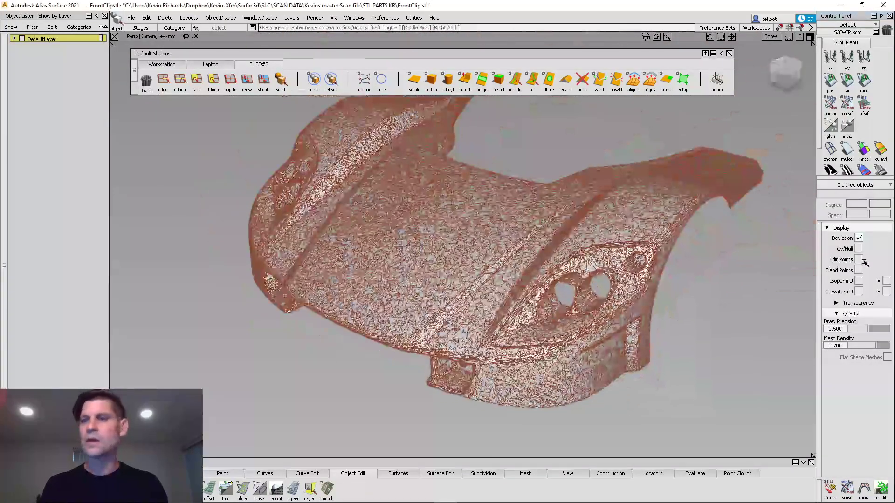
left_click(858, 303)
mouse_move(859, 370)
left_mouse_down()
mouse_move(883, 370)
mouse_move(861, 371)
left_mouse_up()
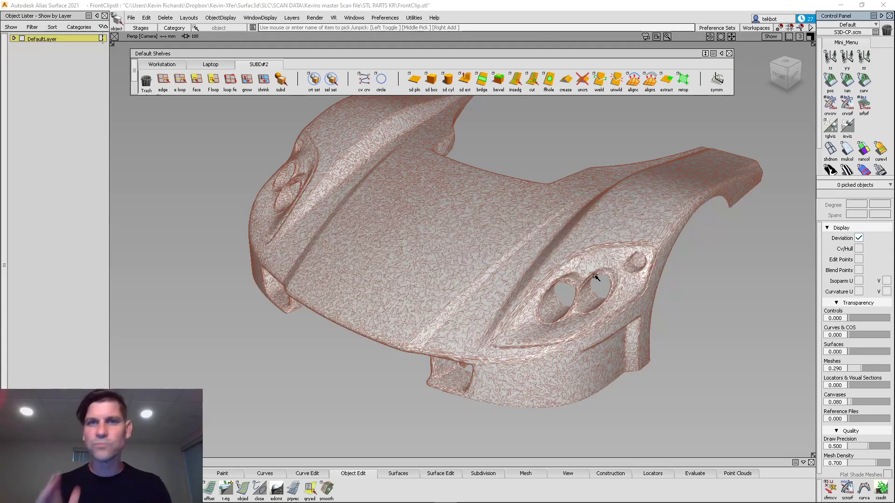
Pick the front clip scan mesh
mouse_move(545, 305)
left_mouse_down("alt+shift")
mouse_move(562, 284)
mouse_move(548, 302)
left_mouse_up("alt+shift")
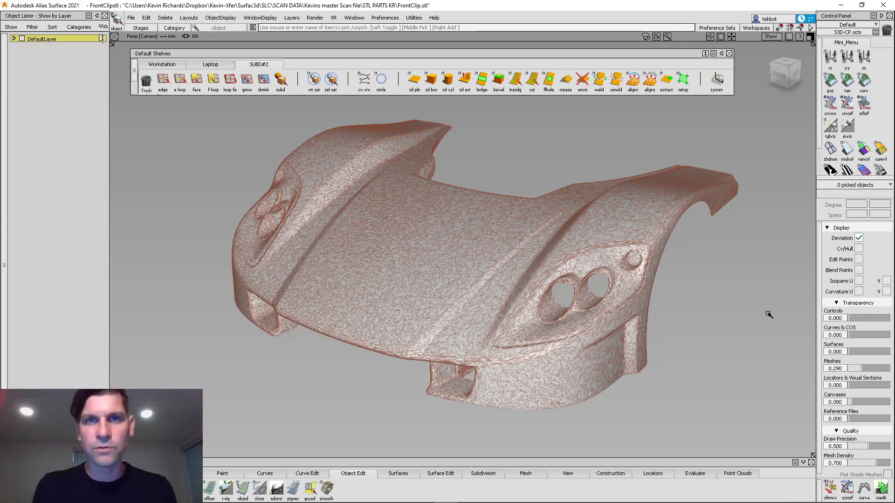
left_click_drag(732, 297, 681, 337, "alt+shift")
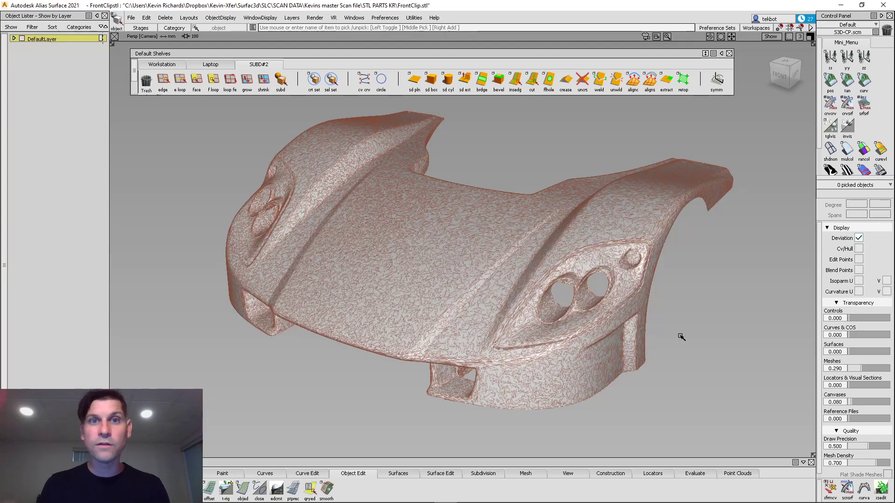
left_click_drag(604, 277, 539, 280, "alt+shift")
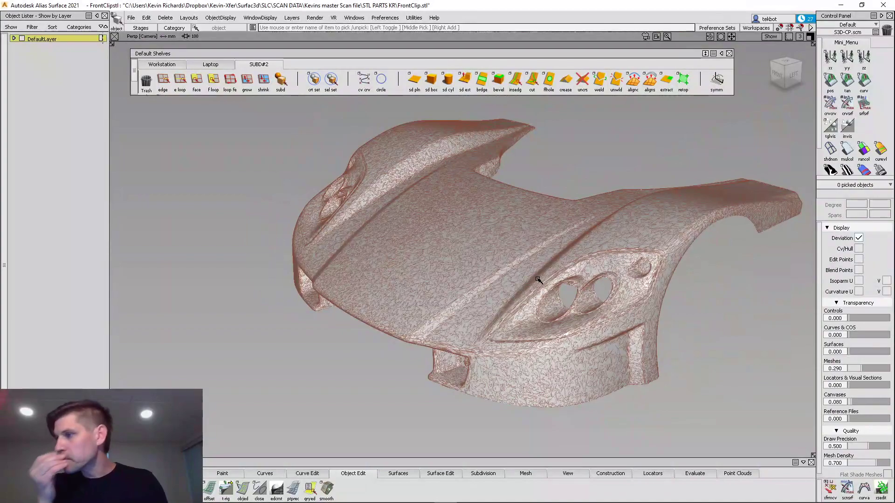
left_click_drag(272, 266, 447, 225, "alt+shift")
left_click(447, 225)
left_click_drag(703, 265, 655, 309, "alt+shift")
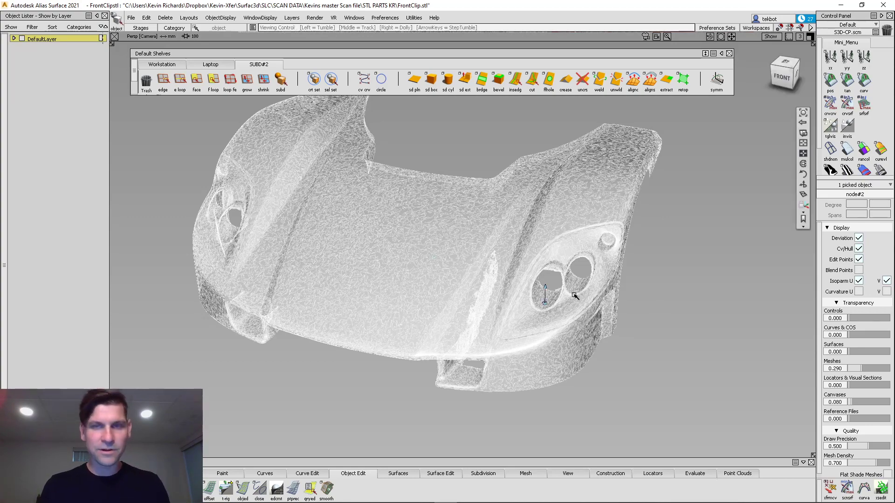
left_click_drag(441, 277, 392, 262, "alt+shift")
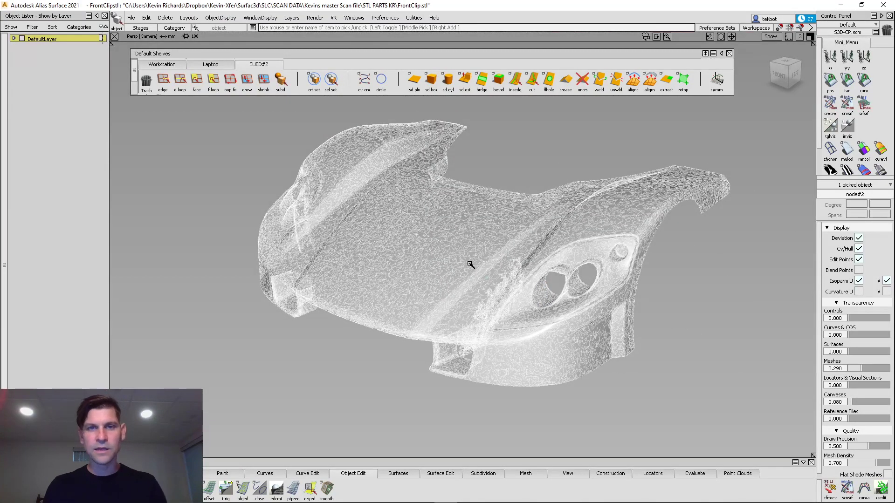
left_click_drag(526, 222, 509, 194, "alt+shift")
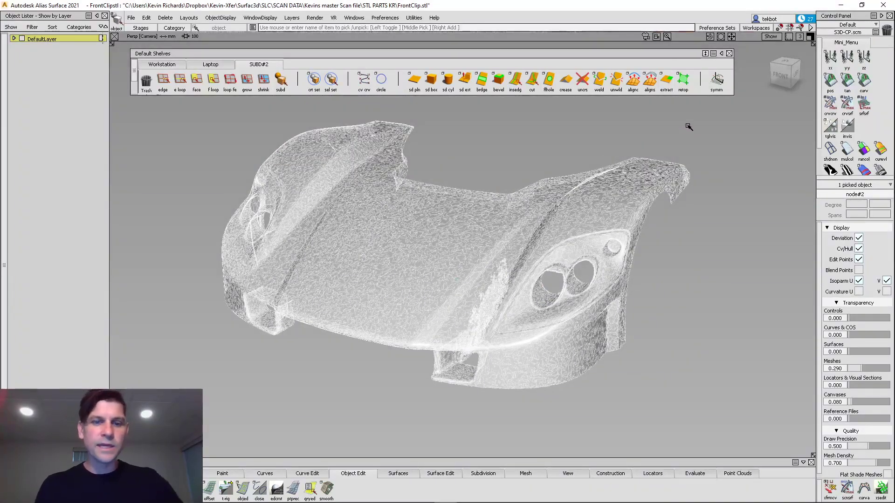
Switch to the Subdiv workflow and place its floating shelf above the model
left_click(394, 18)
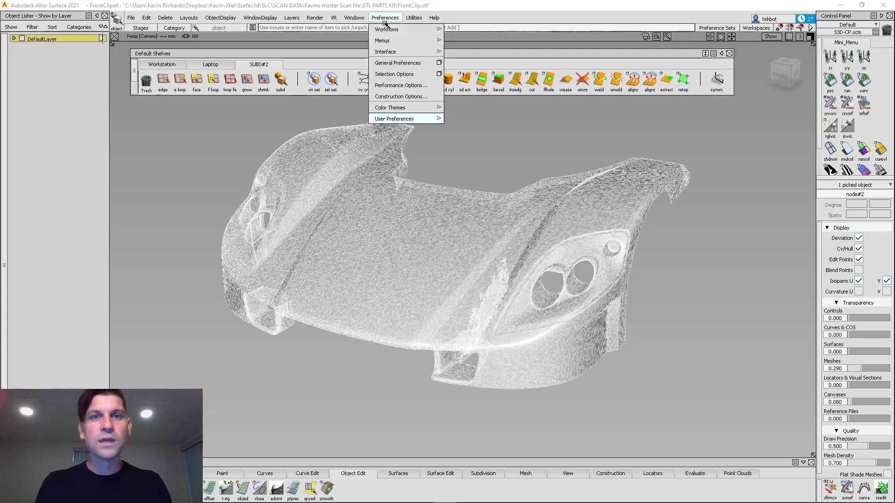
mouse_move(394, 30)
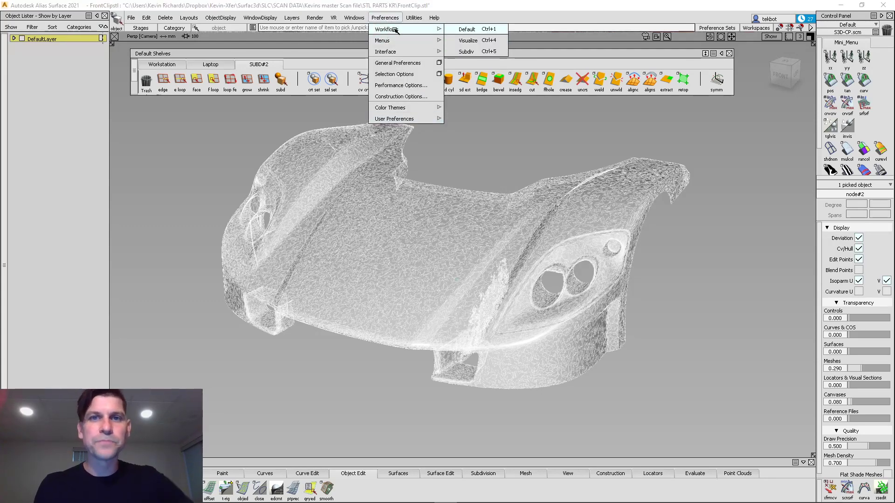
left_click(466, 51)
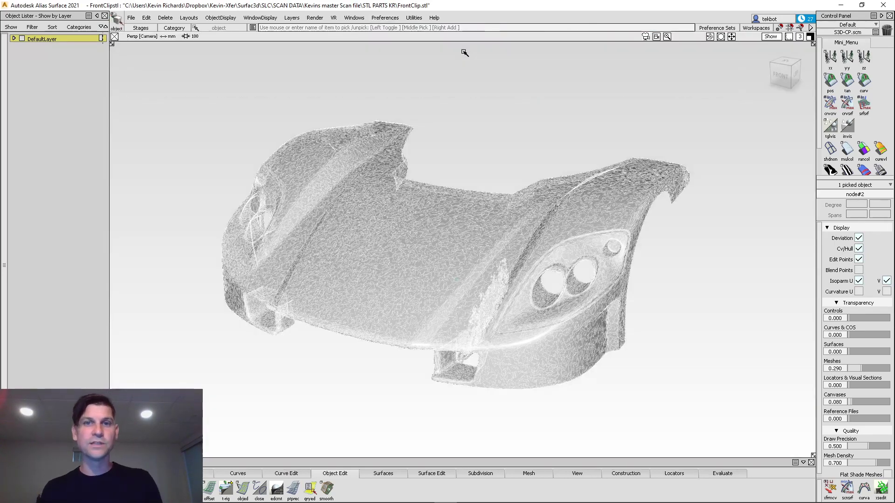
left_click_drag(583, 7, 492, 56)
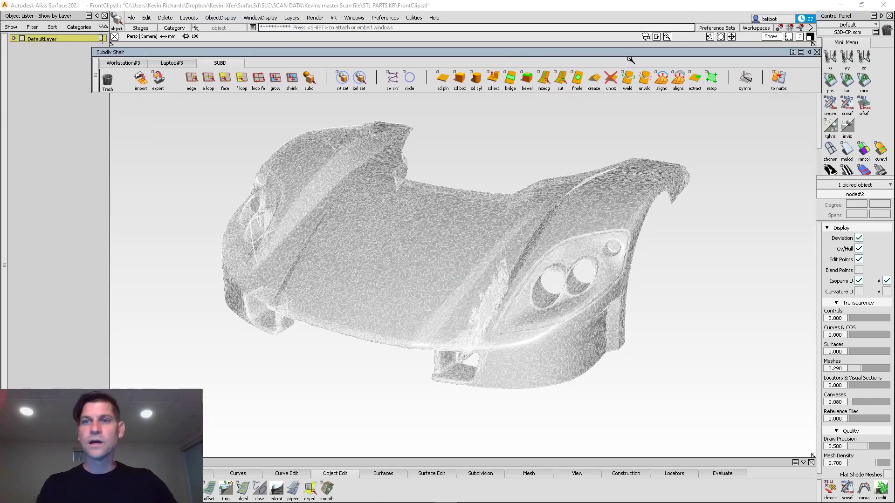
Remove the import and export tools from the SUBD shelf, then shorten and reposition the shelf window
middle_click_drag(99, 88, 109, 82)
middle_click_drag(132, 82, 107, 80)
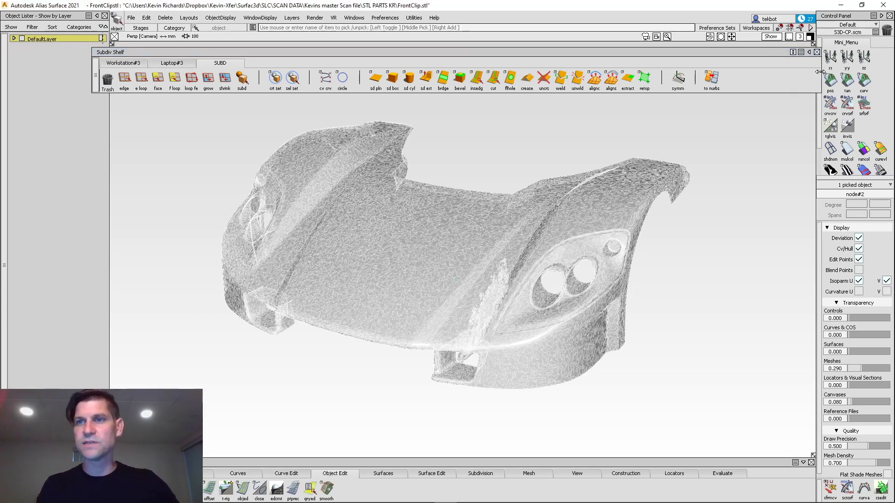
left_click_drag(820, 74, 724, 75)
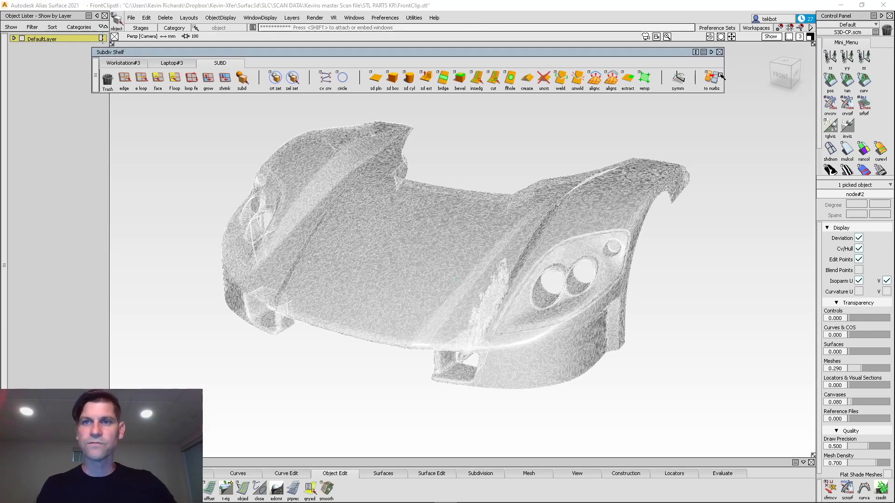
left_click_drag(644, 57, 671, 54)
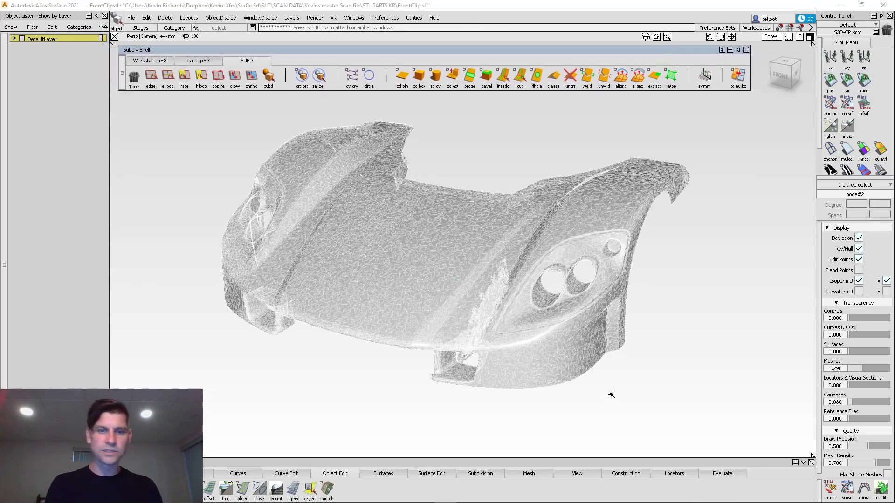
Look through the tools on the Workstation#3 and Laptop#3 shelves and return to the SUBD shelf
mouse_move(473, 160)
left_mouse_down("ctrl+shift")
mouse_move(475, 173)
mouse_move(458, 141)
mouse_move(471, 156)
left_mouse_up("ctrl+shift")
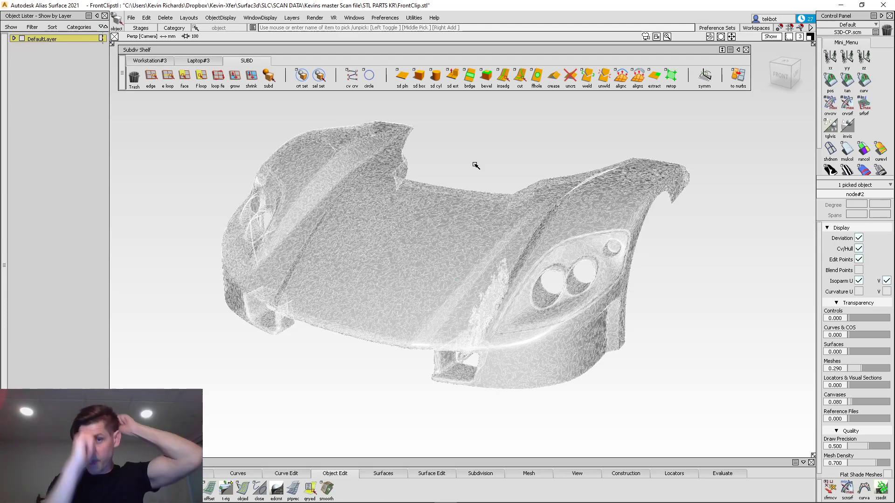
left_click_drag(430, 192, 469, 180, "alt+shift")
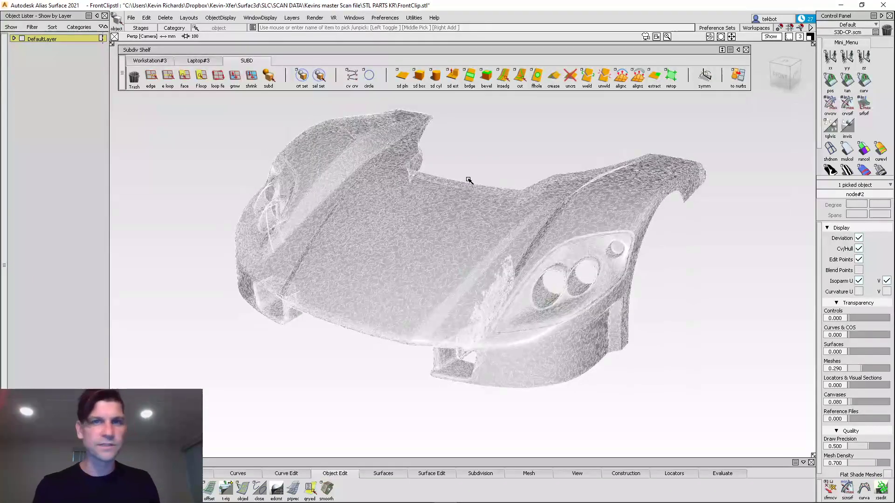
mouse_move(484, 127)
left_mouse_down("ctrl+shift")
mouse_move(542, 85)
mouse_move(495, 130)
mouse_move(484, 127)
left_mouse_up("ctrl+shift")
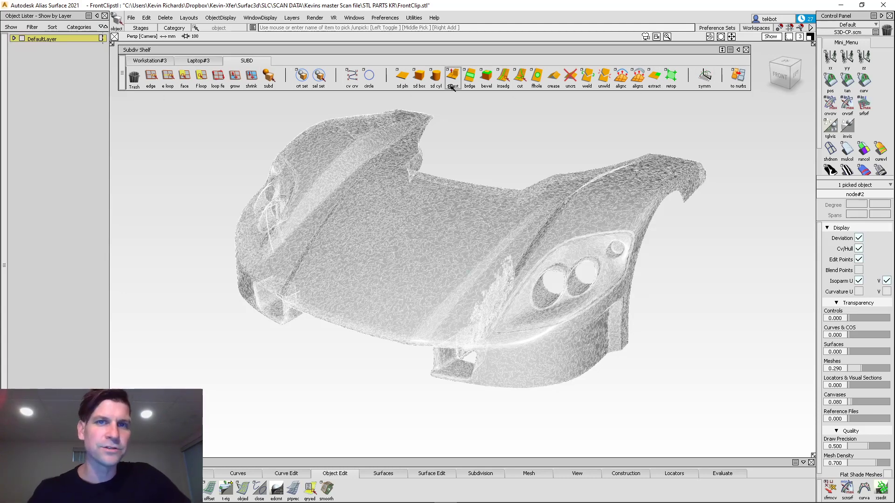
left_click(198, 60)
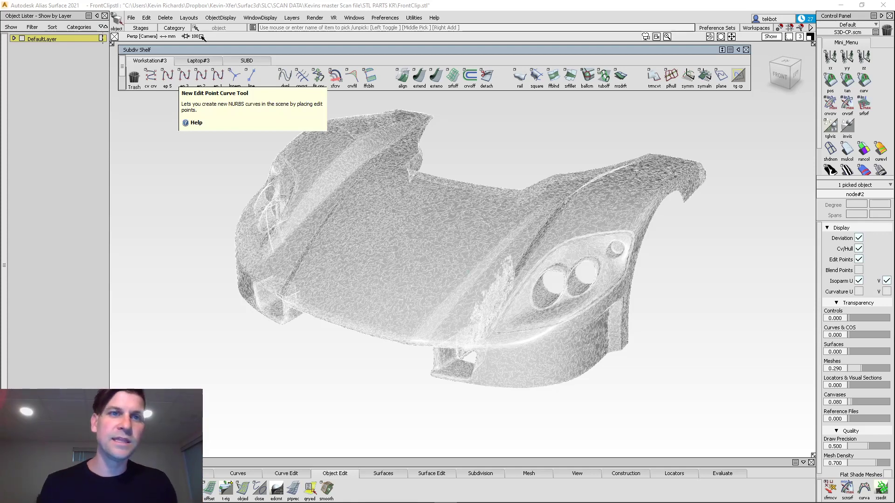
left_click(199, 62)
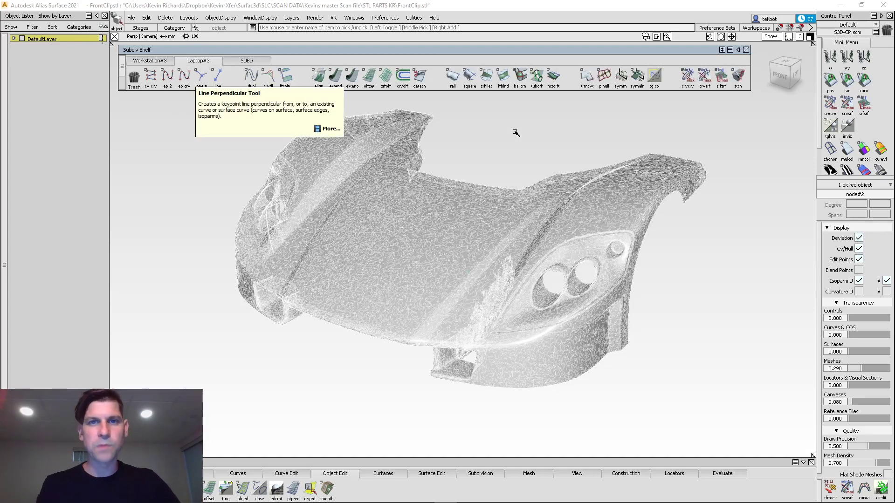
left_click(246, 62)
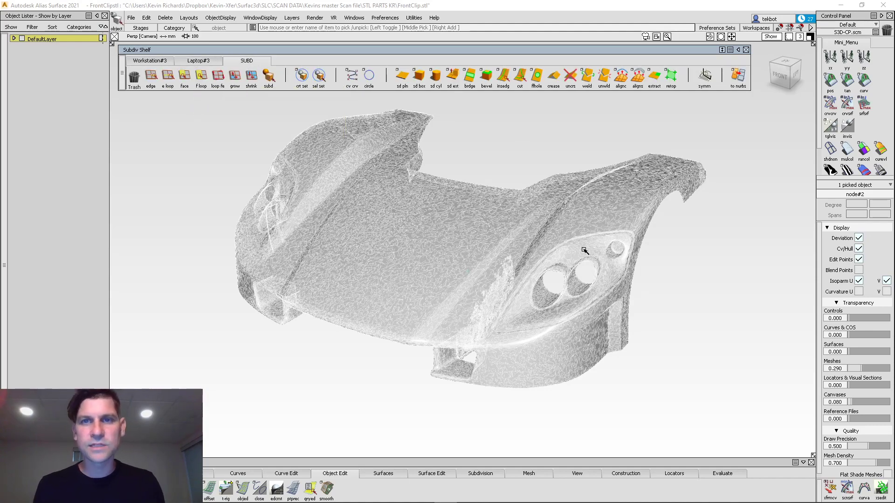
left_click_drag(500, 303, 520, 291, "alt+shift")
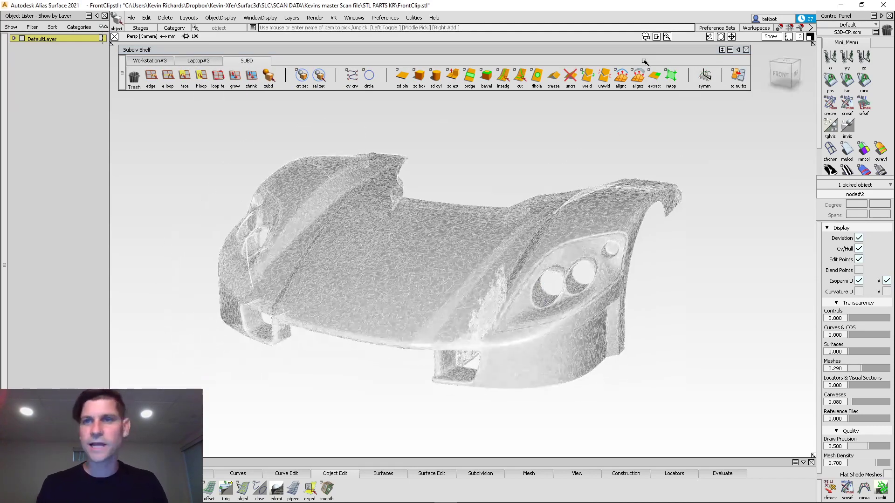
Start Subdiv Retopo with the scan mesh as the projection target, without picking existing subdivs to project
left_click(487, 474)
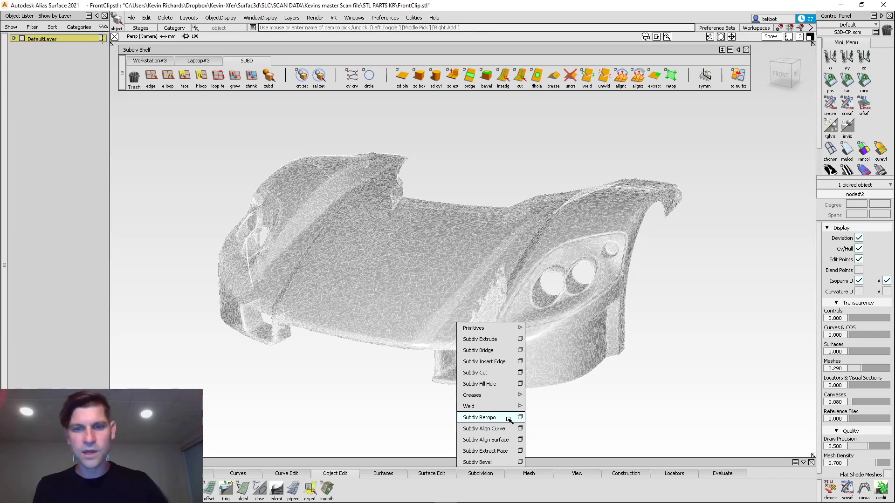
left_click(665, 376)
left_click(672, 74)
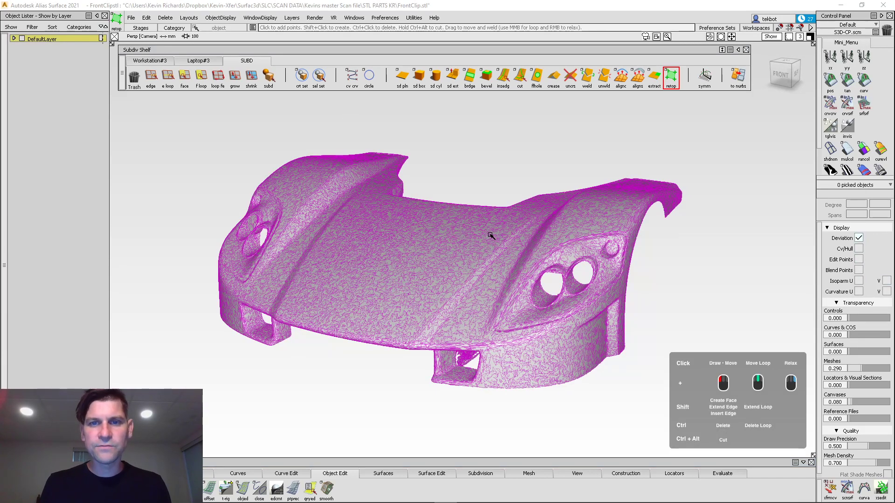
left_click_drag(494, 221, 506, 273, "alt+shift")
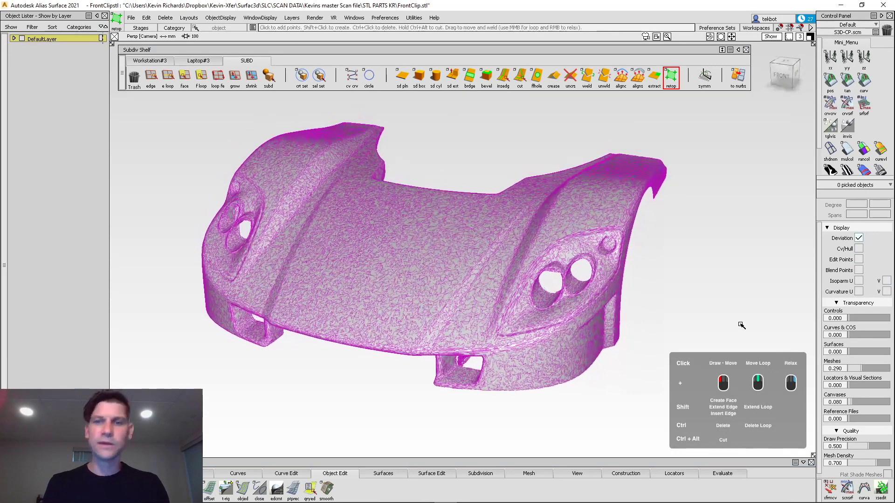
left_click_drag(675, 314, 675, 249, "ctrl+shift")
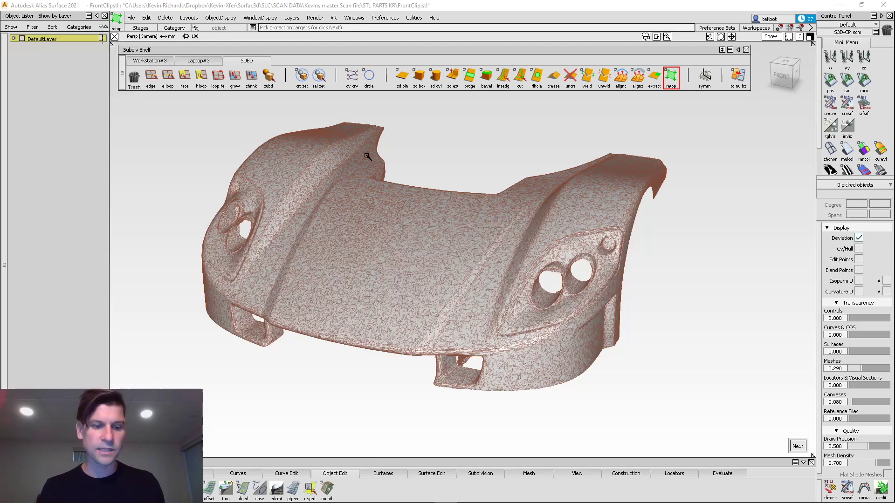
left_click(444, 279)
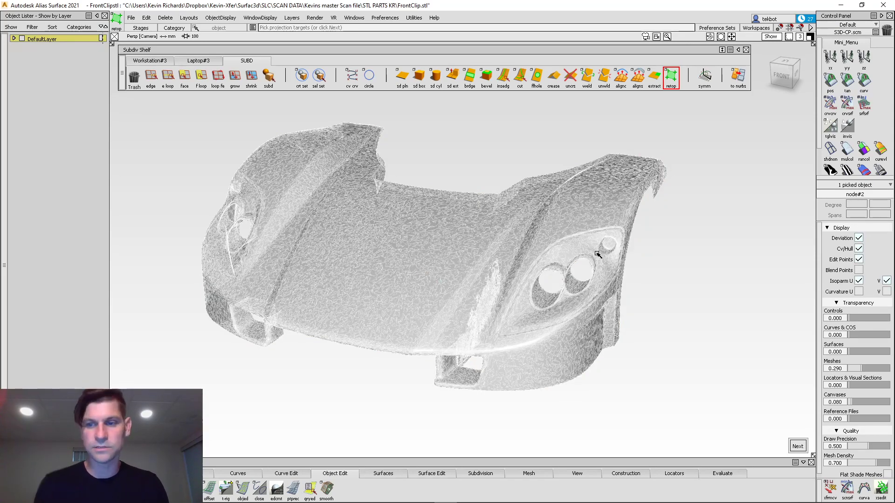
key("Return")
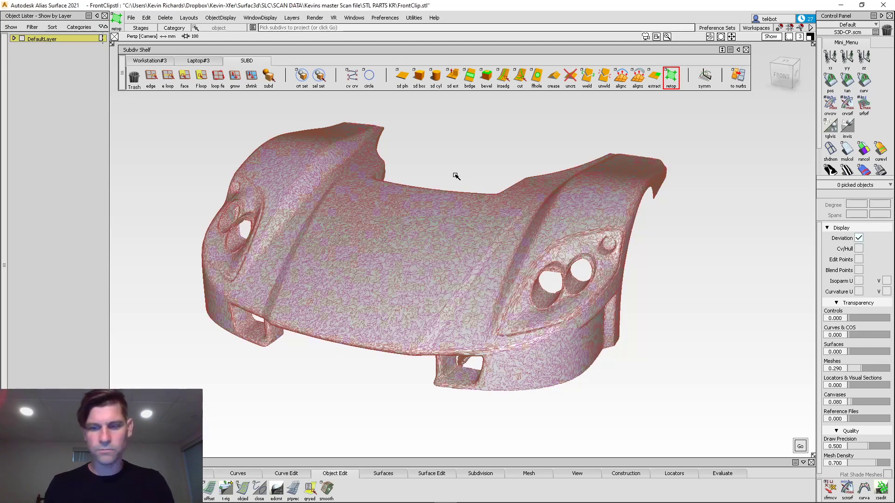
key("Return")
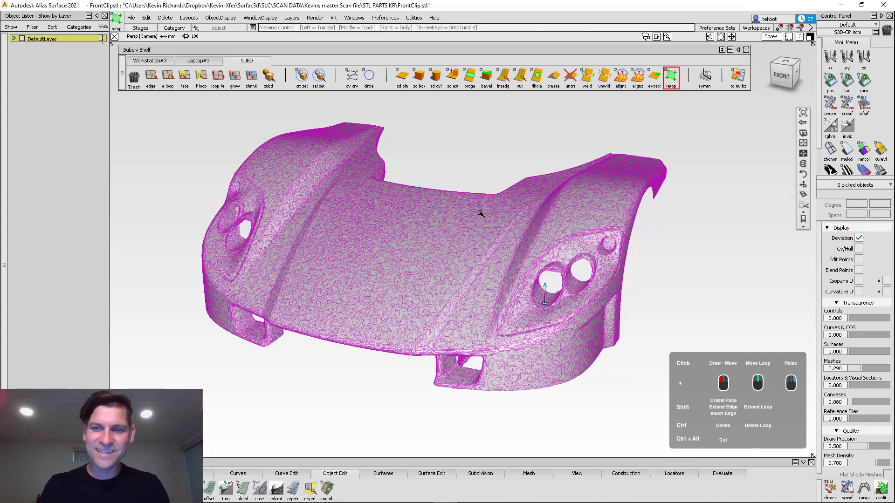
Place ten loose retopology points on the middle of the hood, starting near its front edge
left_click_drag(480, 312, 432, 331, "alt+shift")
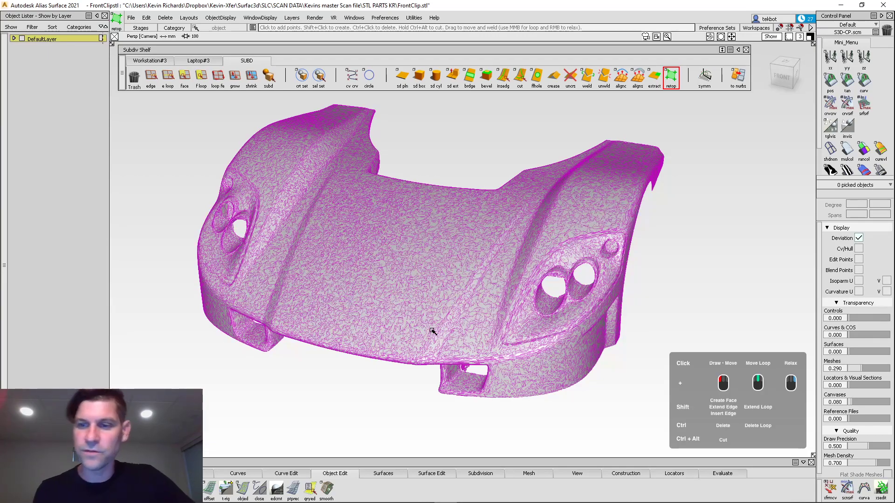
left_click_drag(404, 318, 393, 337, "alt+shift")
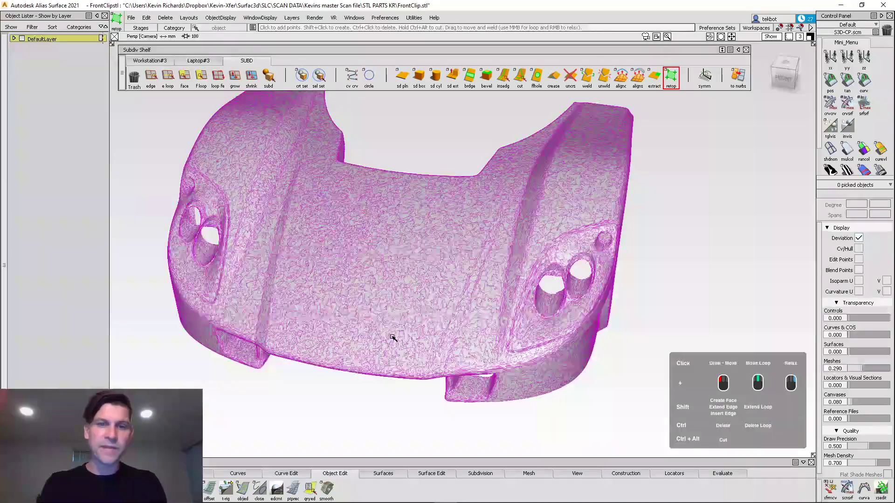
left_click(787, 63)
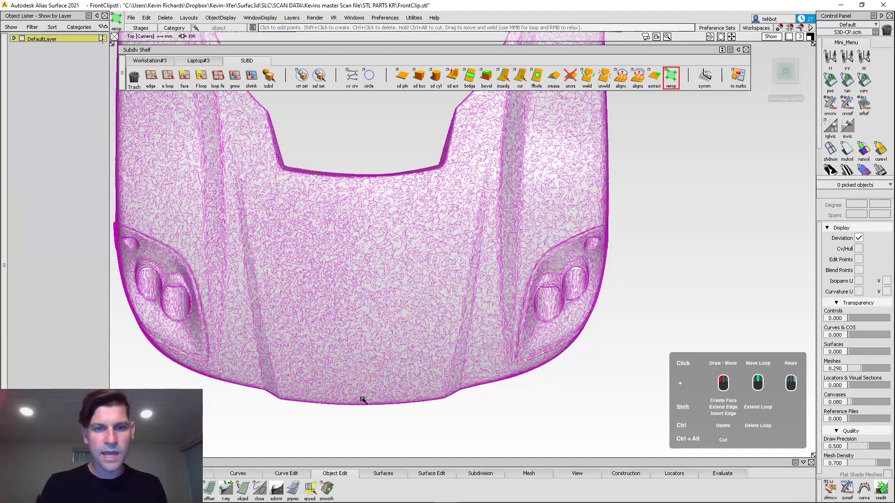
left_click_drag(466, 409, 323, 286, "alt+shift")
right_click_drag(324, 286, 462, 332, "alt+shift")
middle_click_drag(463, 332, 645, 267, "alt+shift")
left_click(365, 336)
left_click(336, 259)
left_click(414, 256)
left_click(431, 308)
left_click(493, 231)
left_click(418, 164)
left_click(377, 238)
left_click(470, 248)
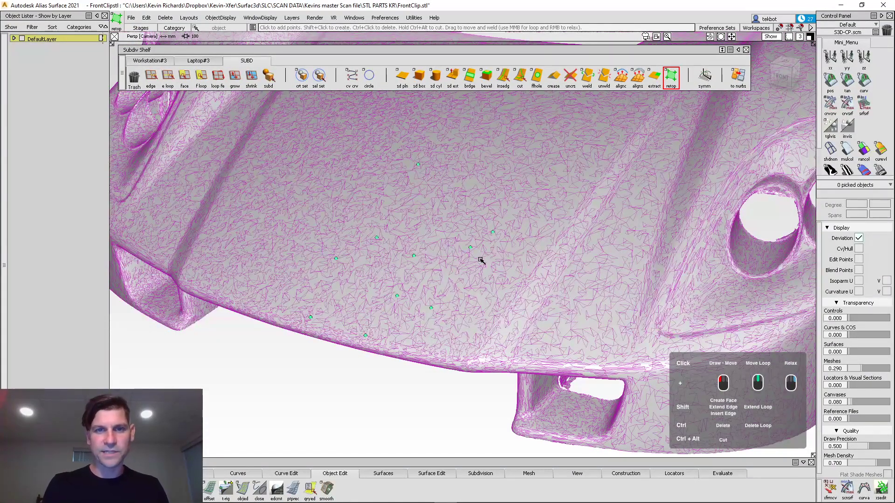
left_click(397, 296)
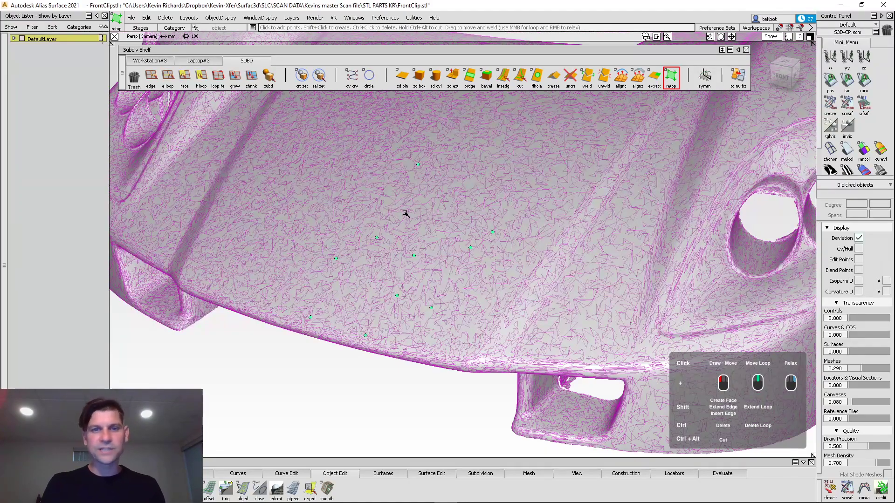
Set the mesh transparency to 0.480 and collapse the Transparency and Quality display settings
left_click_drag(424, 299, 359, 310, "alt+shift")
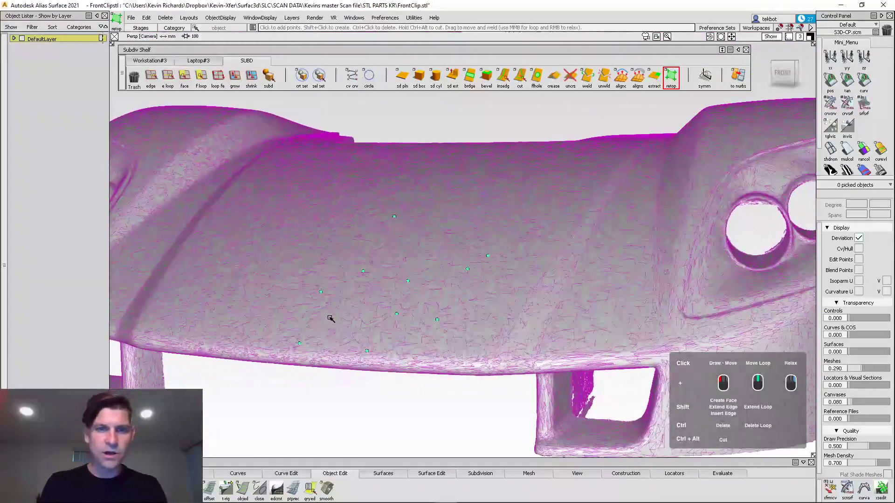
left_click_drag(861, 369, 875, 369)
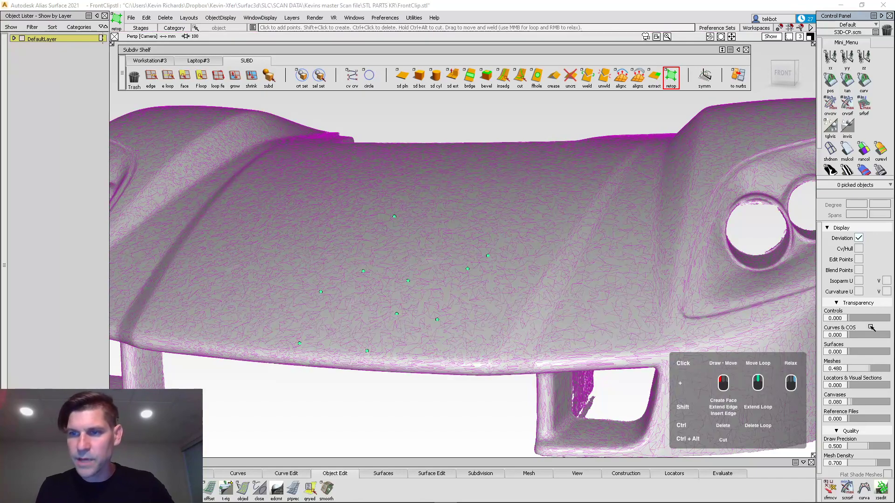
left_click(860, 304)
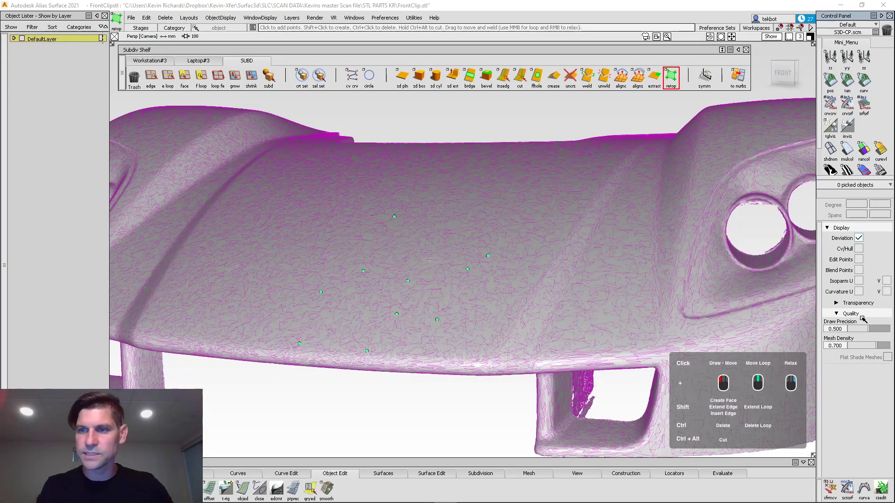
left_click(839, 313)
Undo the most recent hood points until only the first three near the front edge remain
left_click_drag(464, 309, 455, 334, "alt+shift")
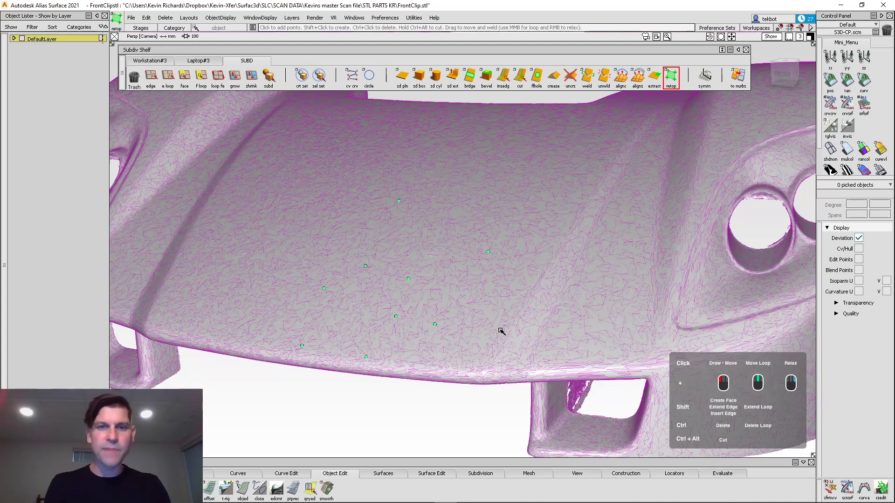
key("ctrl+z")
key("ctrl+z")
key("ctrl+z")
key("ctrl+z")
key("ctrl+z")
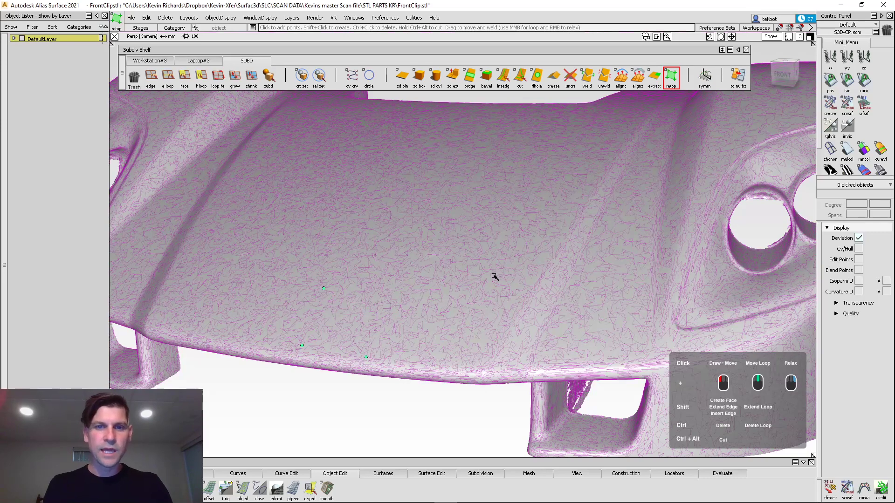
Add a fourth point to complete the front quad layout and place two more point pairs up the hood
left_click(379, 296)
left_click(363, 333, "shift")
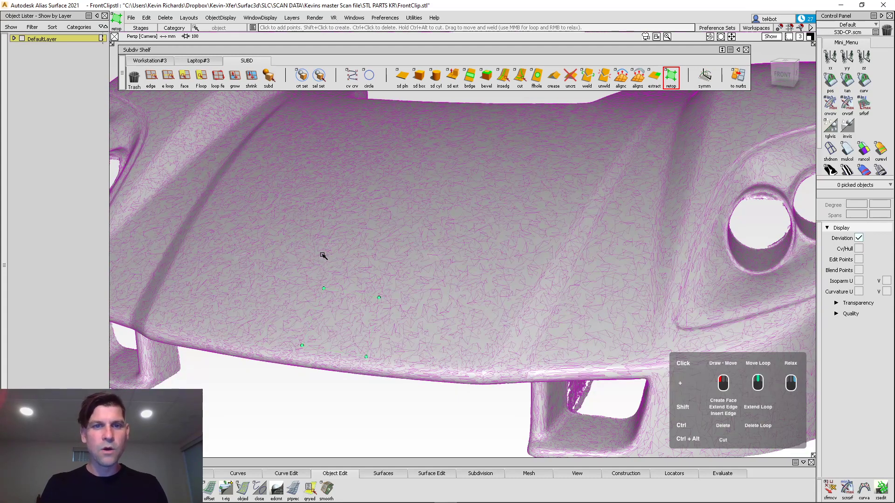
left_click(340, 229)
left_click(395, 237)
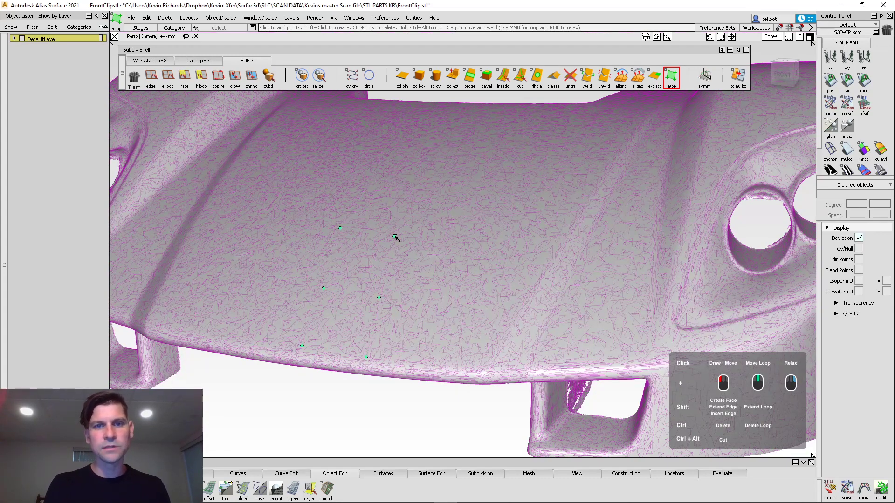
left_click(360, 180)
left_click(412, 183)
Undo the upper point pairs and place them again more evenly in line behind the four front points
left_click_drag(383, 336, 490, 371, "alt+shift")
right_click_drag(489, 370, 470, 372, "alt+shift")
right_click_drag(411, 339, 500, 326, "alt+shift")
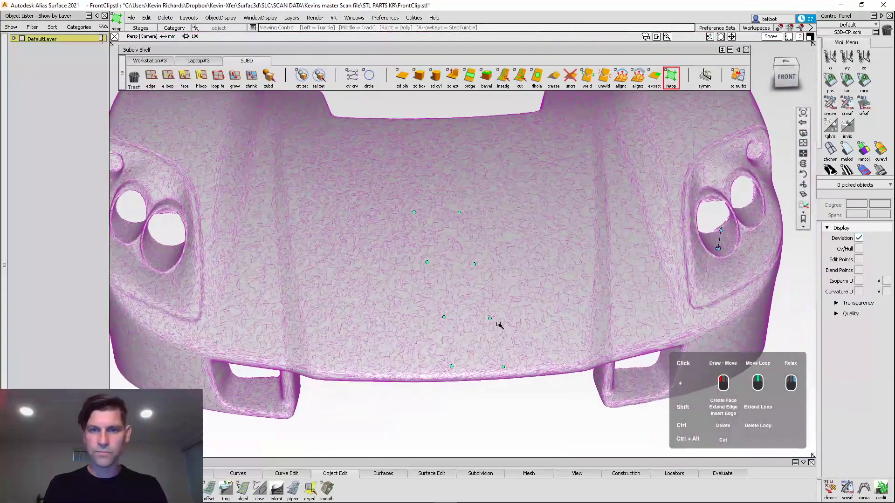
middle_click_drag(499, 326, 441, 338, "alt+shift")
left_click_drag(441, 338, 475, 352, "alt+shift")
key("ctrl+z")
key("ctrl+z")
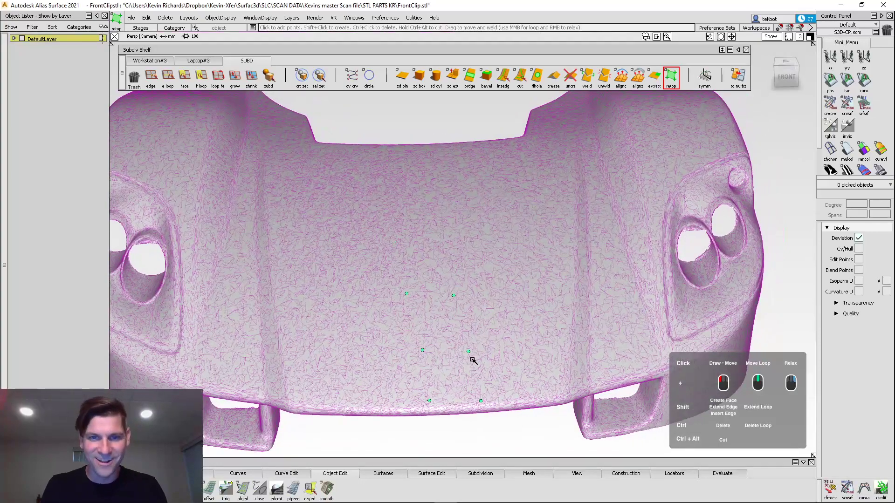
left_click(424, 306)
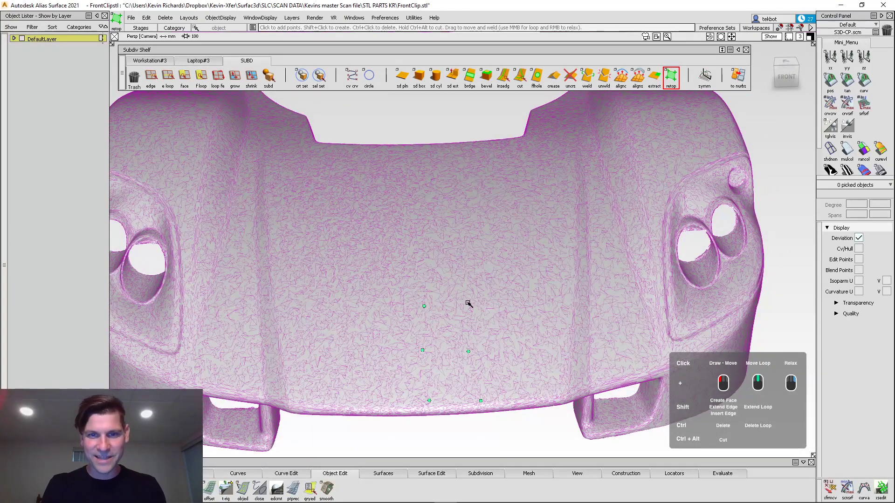
left_click(471, 300)
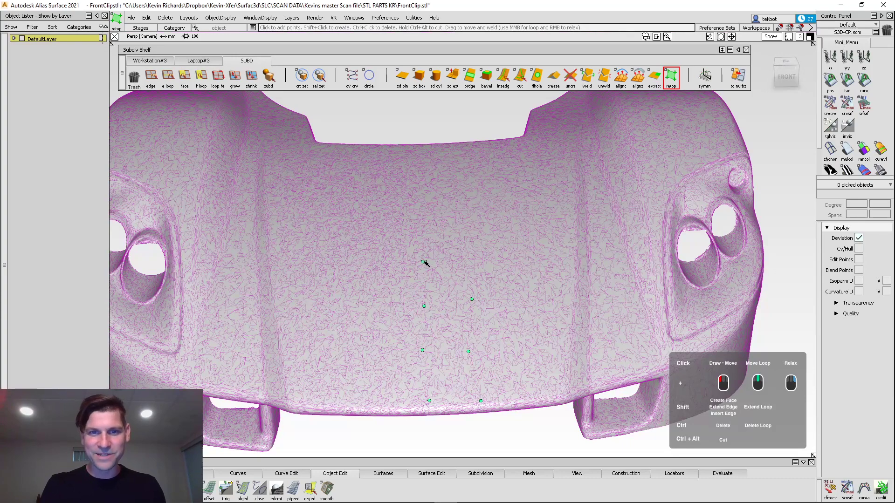
Create three connected faces from the point pairs, from the hood's front edge backwards, and straighten their corner vertices
left_click_drag(483, 324, 480, 301, "alt+shift")
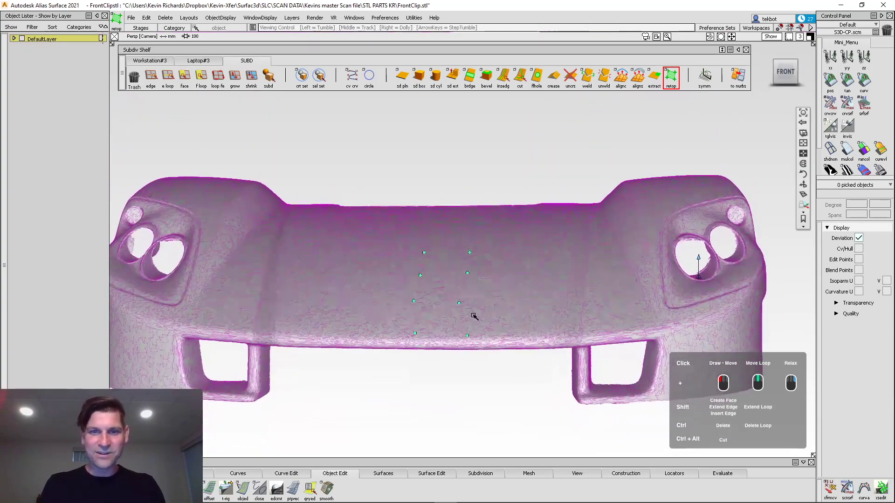
left_click(444, 326, "shift")
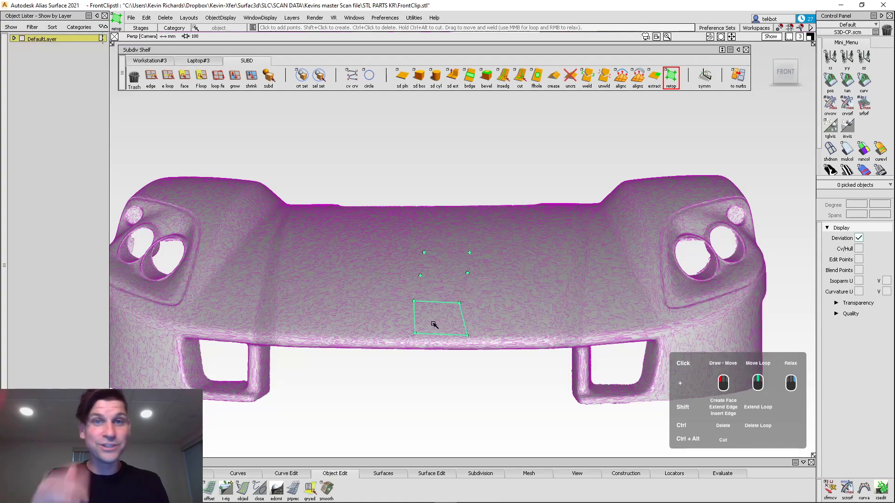
left_click_drag(448, 200, 368, 314, "alt+shift")
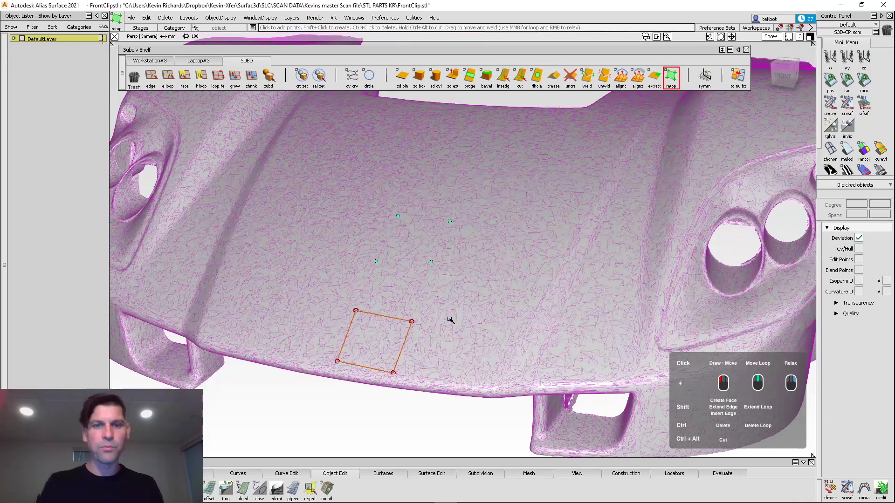
left_click(399, 296, "shift")
left_click_drag(432, 262, 434, 312)
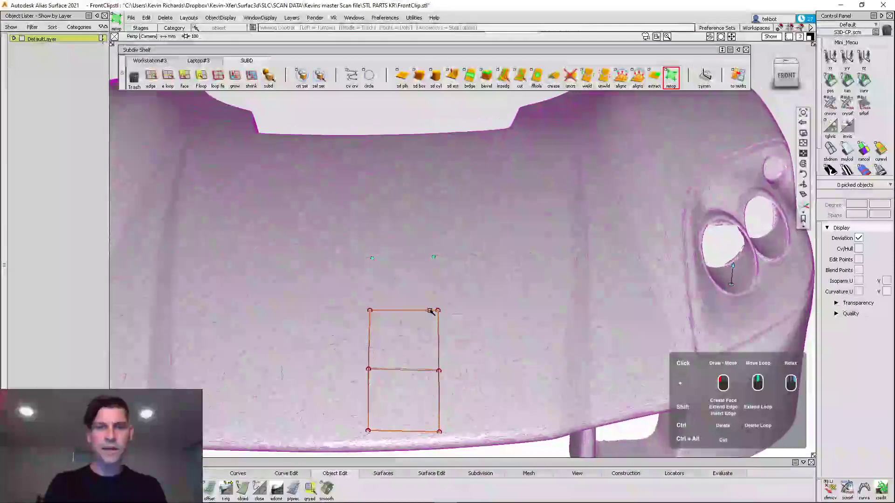
left_click(406, 286, "shift")
left_click_drag(433, 256, 438, 258)
left_click_drag(486, 280, 432, 314, "alt+shift")
left_click(388, 323, "shift")
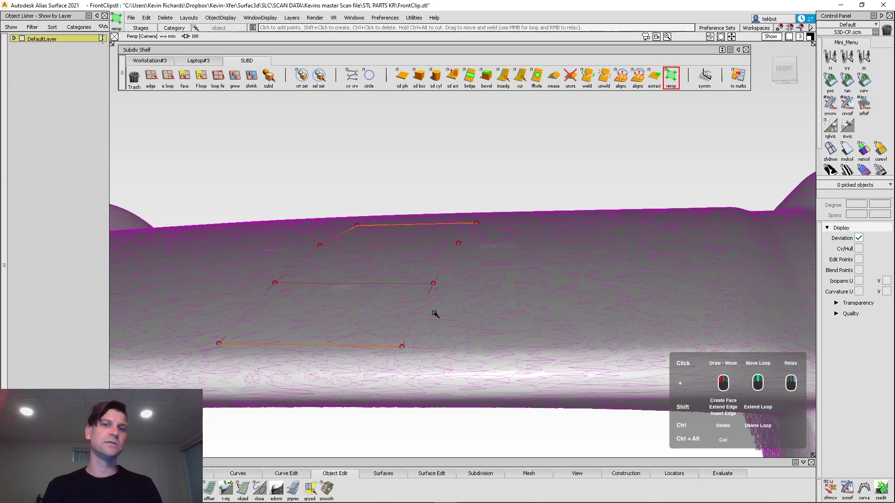
Extend the strip's rear edge with three more faces up to the rear edge of the hood
left_click_drag(521, 237, 501, 362, "alt+shift")
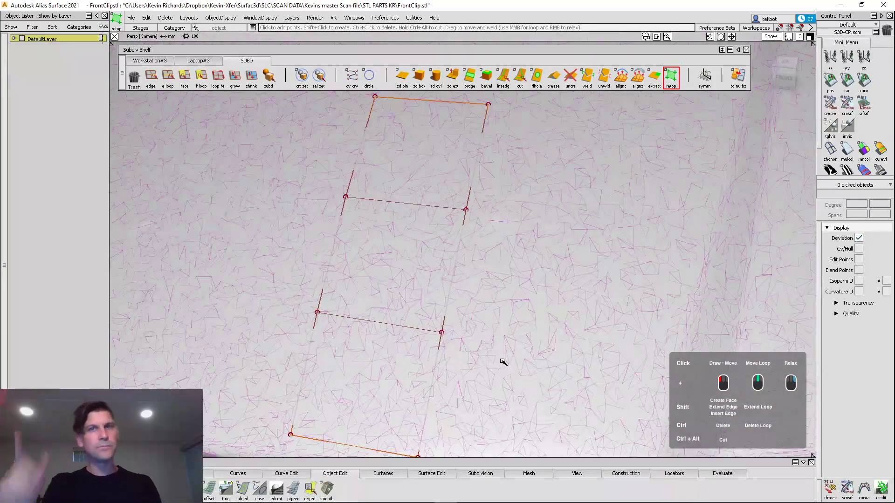
right_click_drag(479, 276, 511, 270, "alt+shift")
middle_click_drag(511, 270, 537, 343, "alt+shift")
left_click_drag(536, 343, 532, 304, "alt+shift")
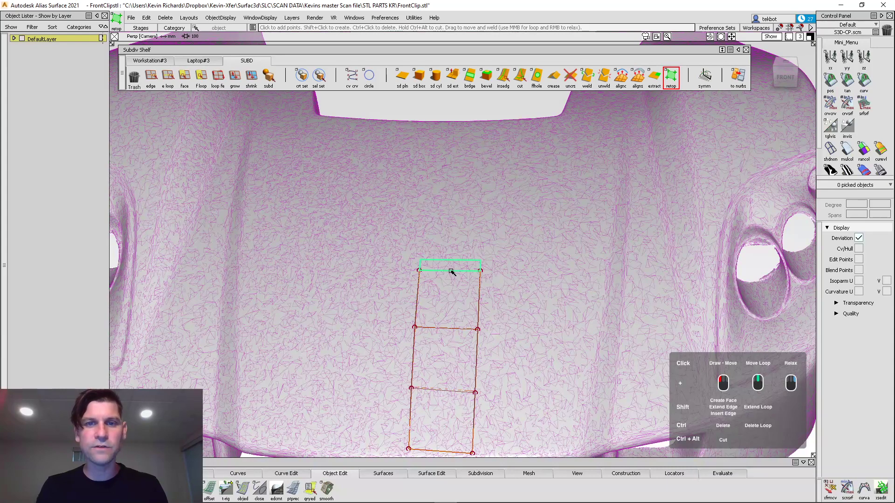
left_click_drag(451, 272, 454, 125, "shift")
left_click_drag(511, 356, 461, 344, "alt+shift")
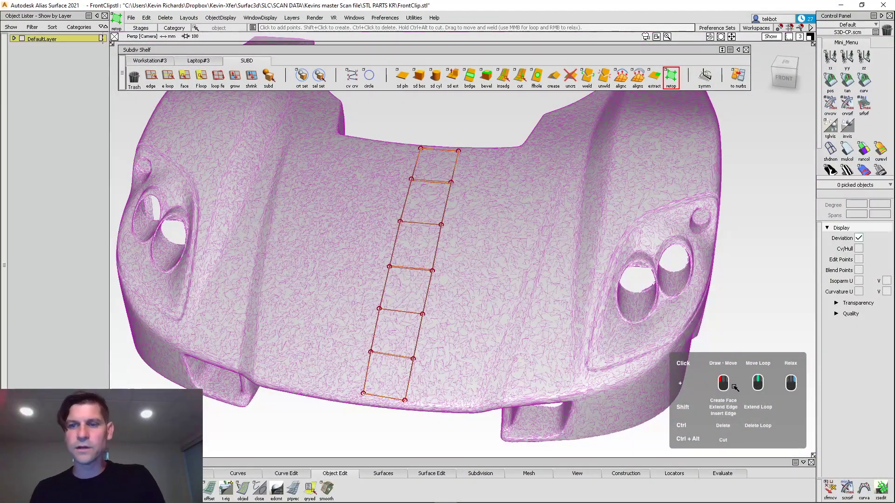
Extend the strip's long side loop twice toward the hood crease, adding two full columns of faces
mouse_move(571, 355)
left_mouse_down("alt+shift")
mouse_move(515, 354)
mouse_move(573, 358)
left_mouse_up("alt+shift")
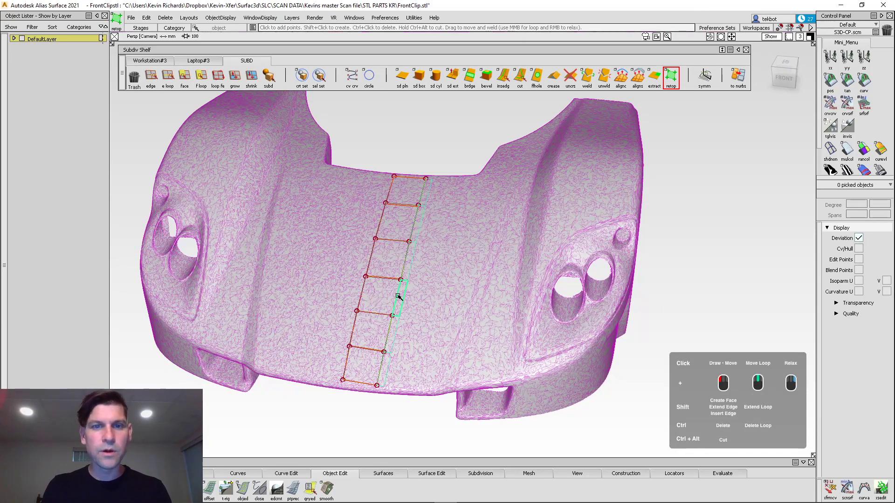
middle_click_drag(398, 295, 429, 295, "shift")
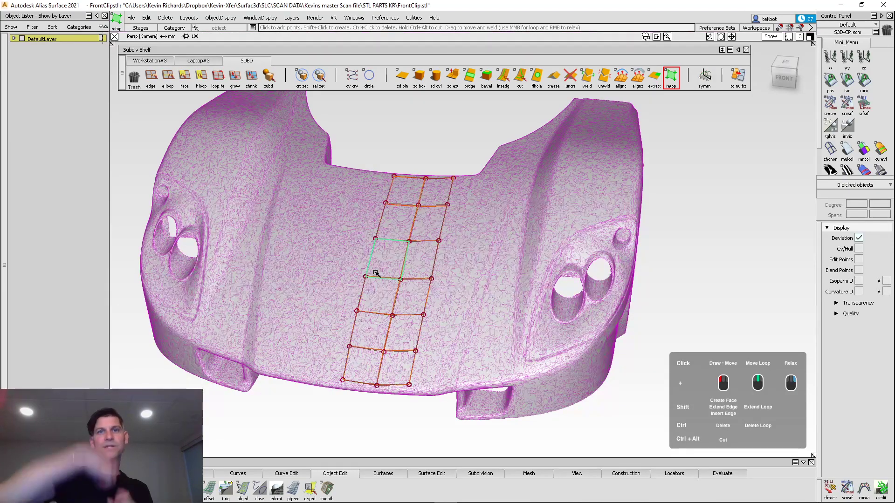
left_click_drag(373, 205, 413, 255, "alt+shift")
middle_click_drag(417, 293, 439, 292, "shift")
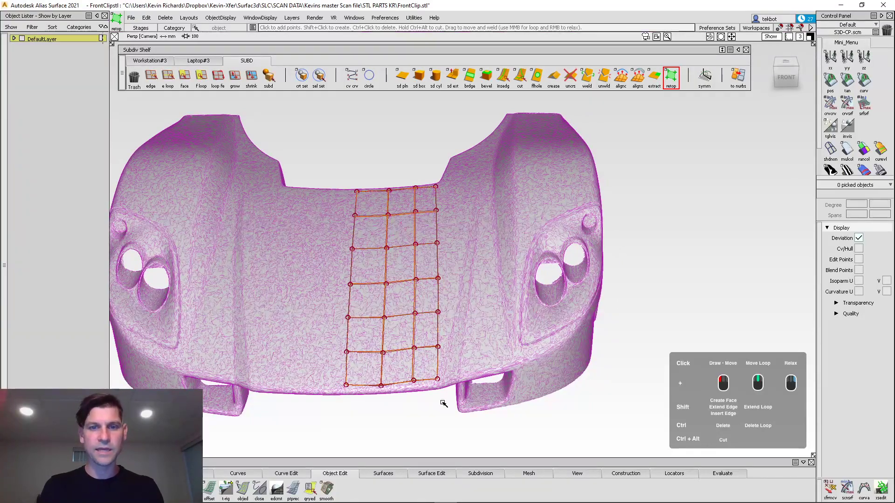
left_click_drag(415, 383, 437, 376, "alt+shift")
left_click(437, 376, "shift")
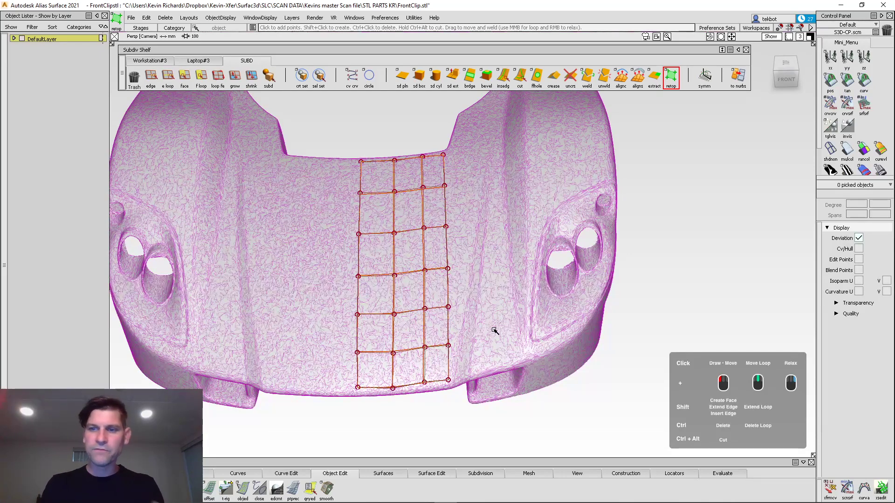
Even out the column widths by sliding the two interior edge loops, and undo a trial cross loop inserted near the front
middle_click_drag(426, 325, 417, 325)
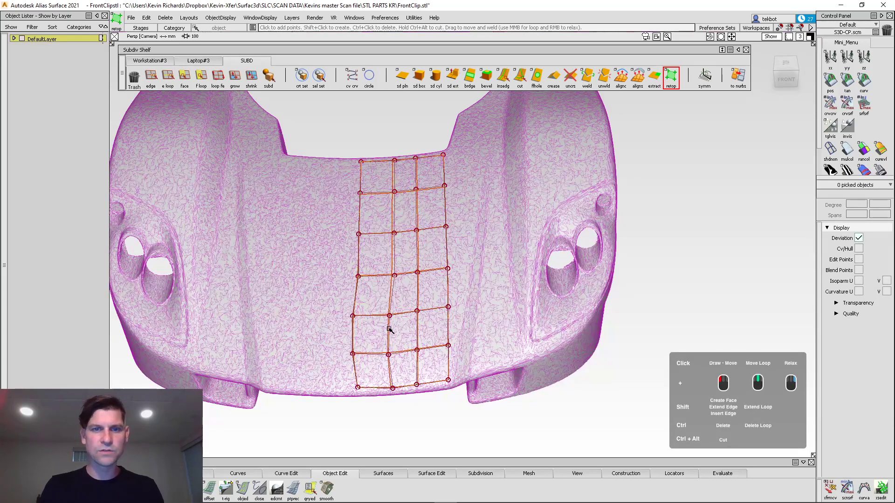
left_click(391, 330, "shift")
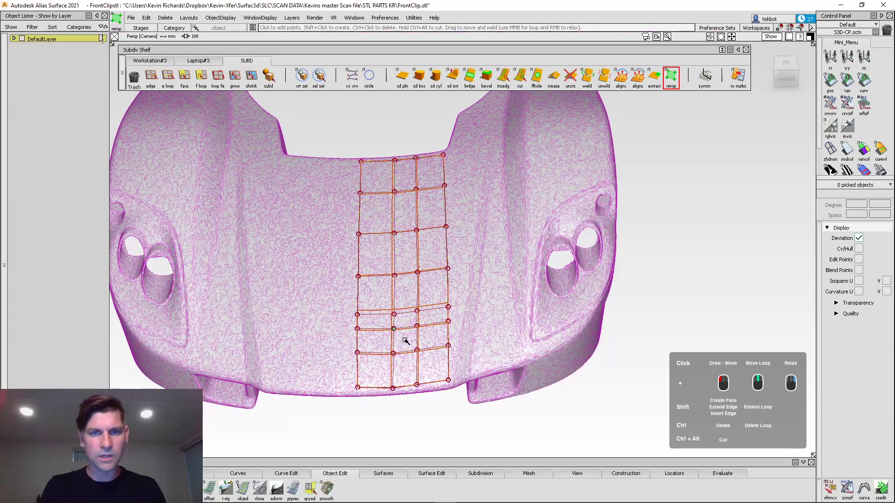
key("ctrl+z")
mouse_move(394, 328)
middle_mouse_down()
mouse_move(382, 332)
mouse_move(391, 328)
middle_mouse_up()
Move the outer edge's front vertices inward to follow the hood crease, and extend that edge loop by one narrow column
left_click_drag(513, 339, 500, 353, "alt+shift")
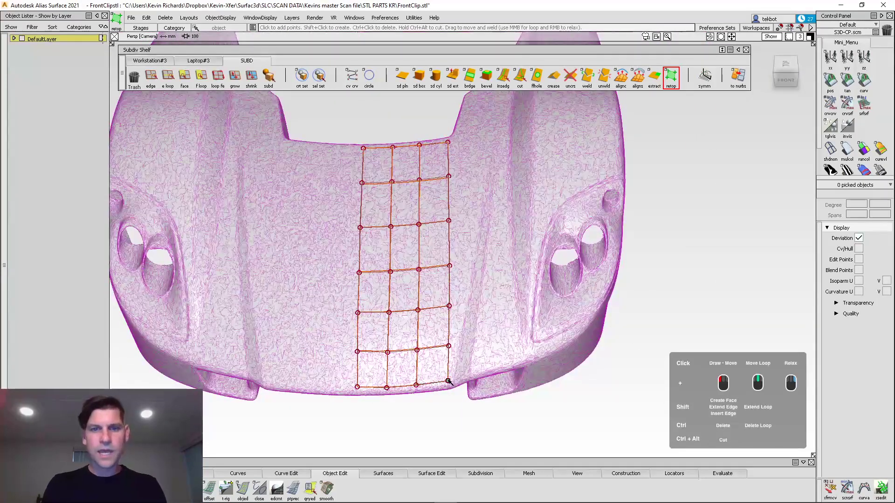
left_click_drag(447, 381, 434, 383)
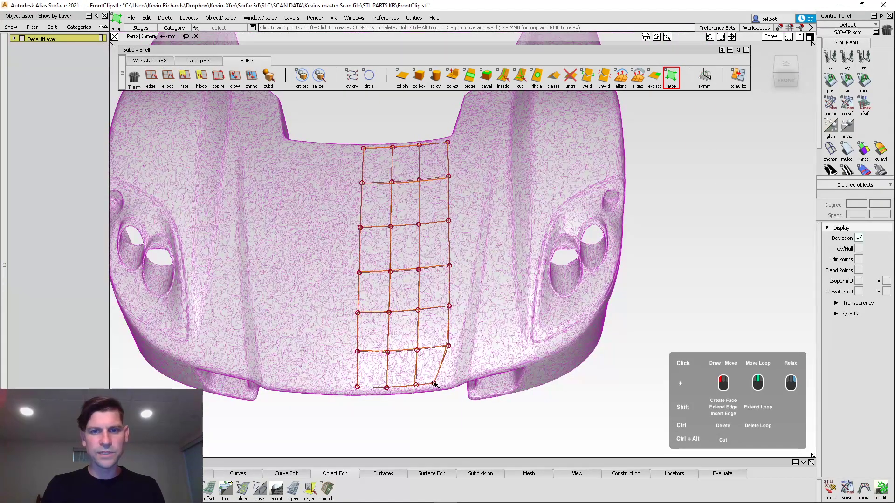
left_click(786, 65)
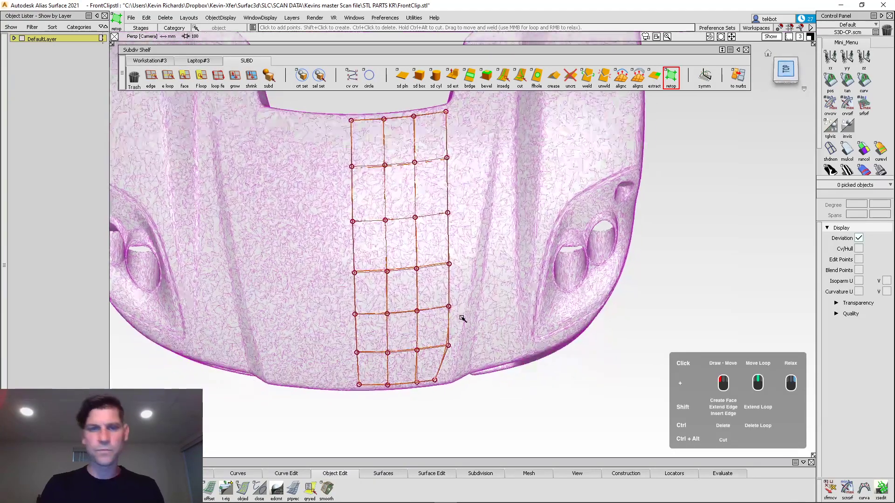
left_click_drag(449, 310, 442, 313)
left_click_drag(449, 271, 445, 271)
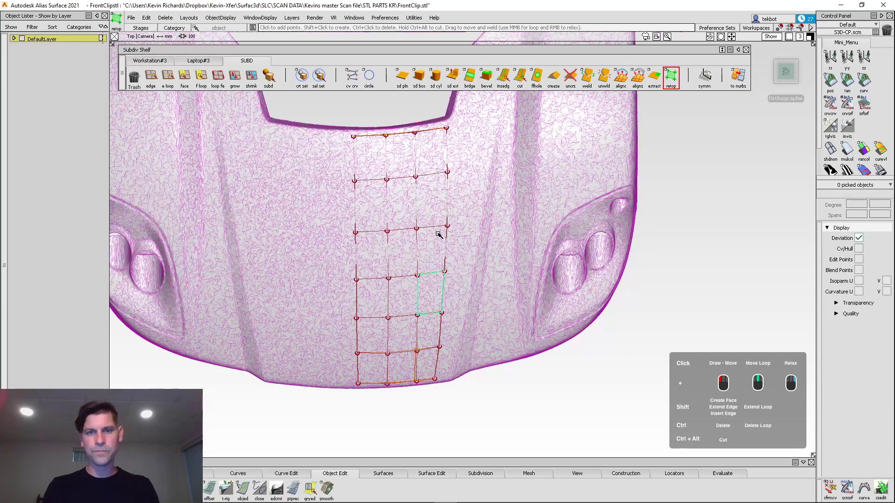
mouse_move(441, 331)
middle_mouse_down("shift")
mouse_move(464, 322)
mouse_move(455, 327)
middle_mouse_up("shift")
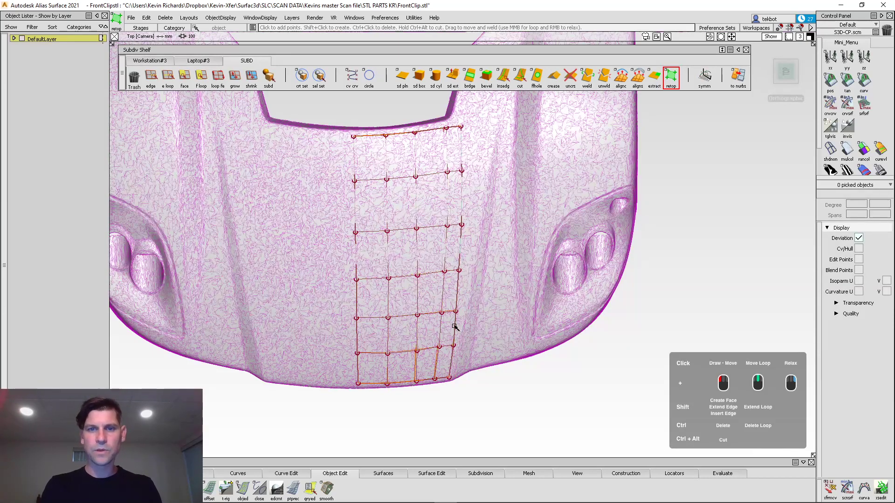
Move the outer edge's vertices outward, from the rear edge down toward the front, to follow the hood crease
left_click_drag(462, 127, 497, 126)
left_click_drag(462, 171, 490, 176)
left_click_drag(461, 225, 480, 227)
left_click_drag(458, 270, 471, 268)
left_click_drag(479, 227, 479, 220)
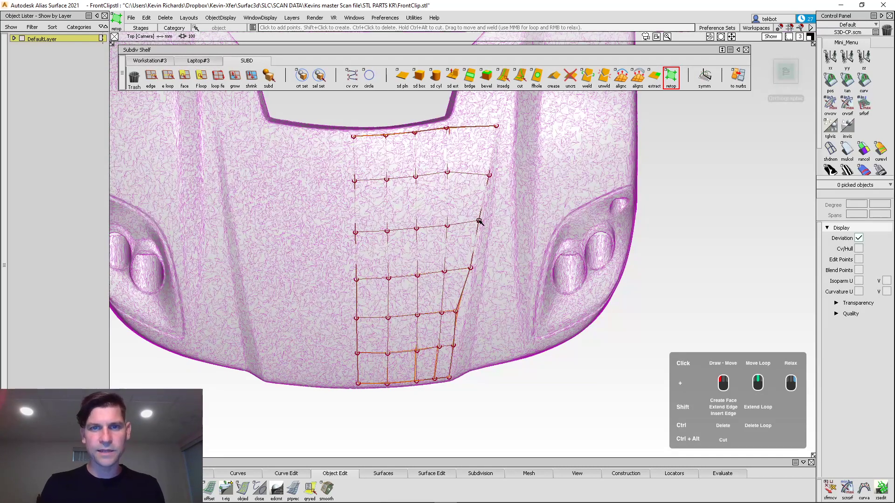
left_click_drag(489, 176, 490, 166)
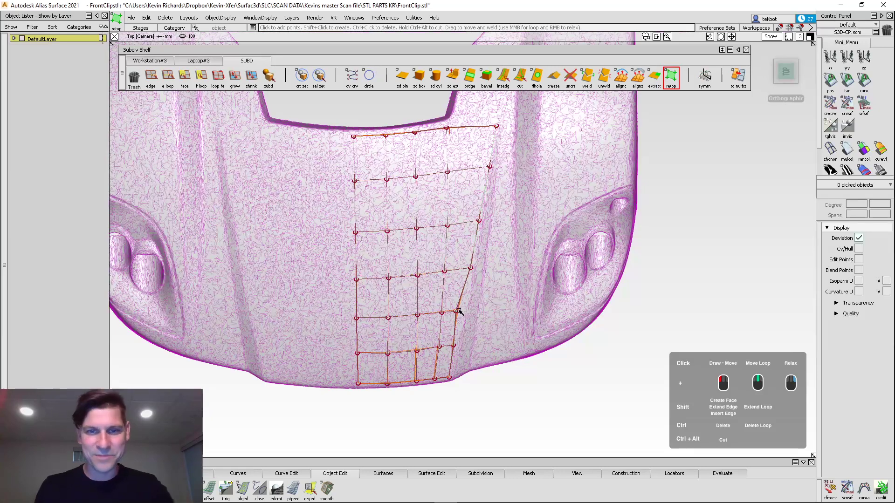
left_click_drag(456, 313, 465, 314)
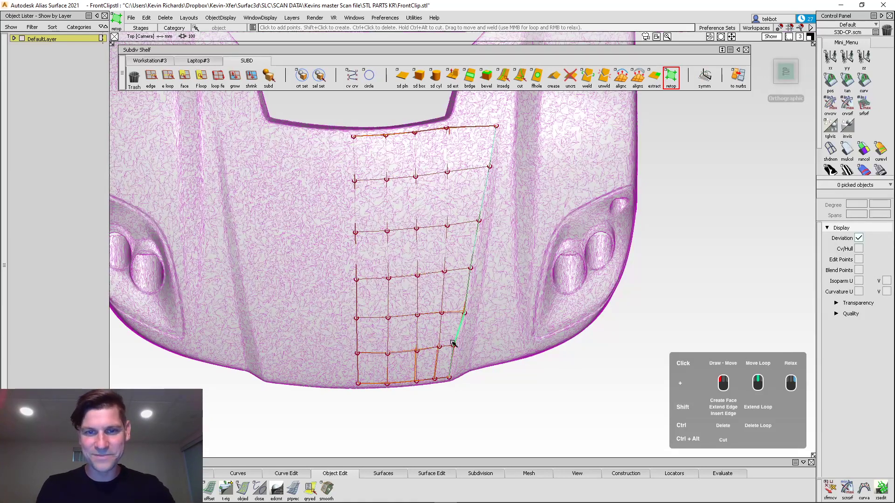
left_click_drag(453, 347, 456, 346)
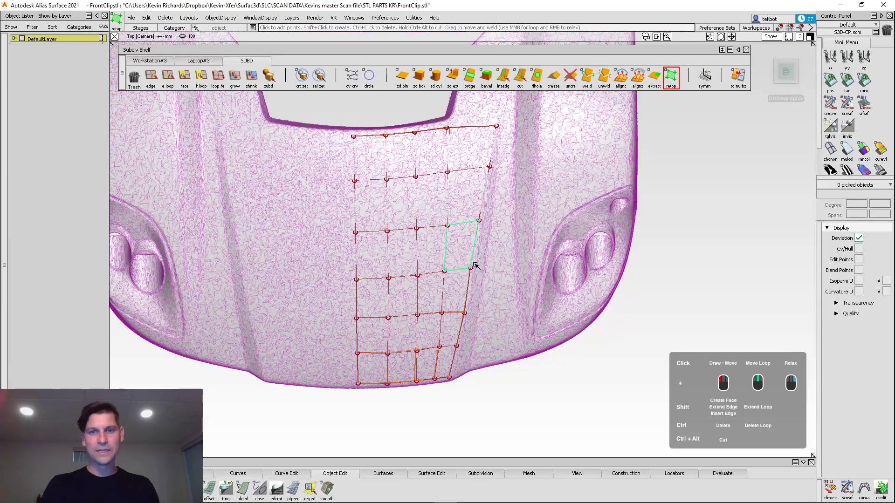
left_click_drag(471, 269, 474, 271)
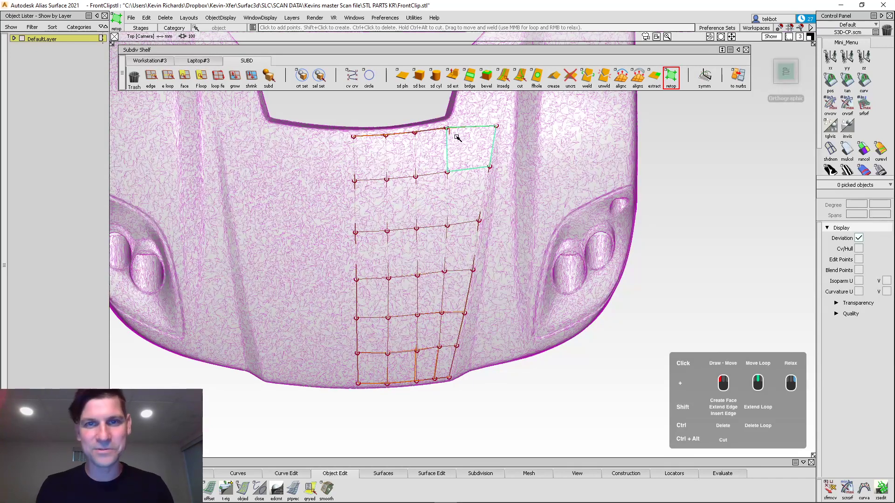
Move the rear-edge vertex onto the corner of the hood opening and extend the outer column two faces rearward beside the opening
middle_click_drag(459, 136, 443, 196, "alt+shift")
left_click_drag(443, 196, 447, 192)
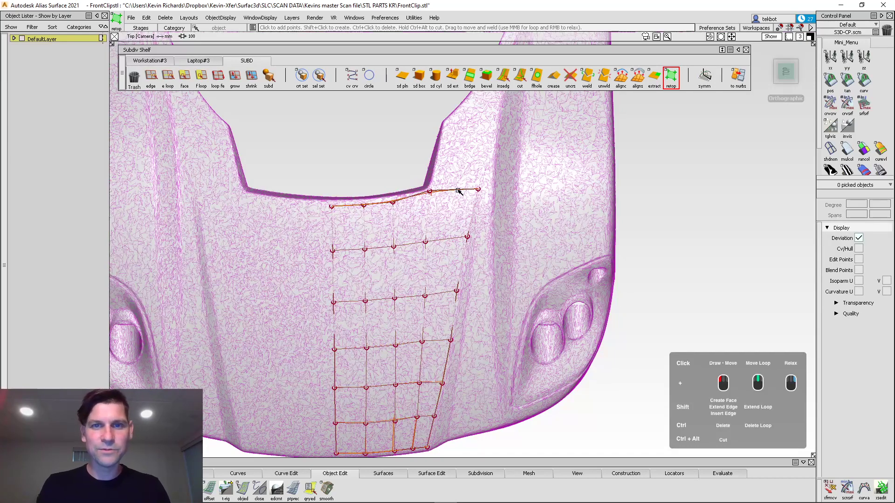
left_click_drag(456, 189, 472, 123, "shift")
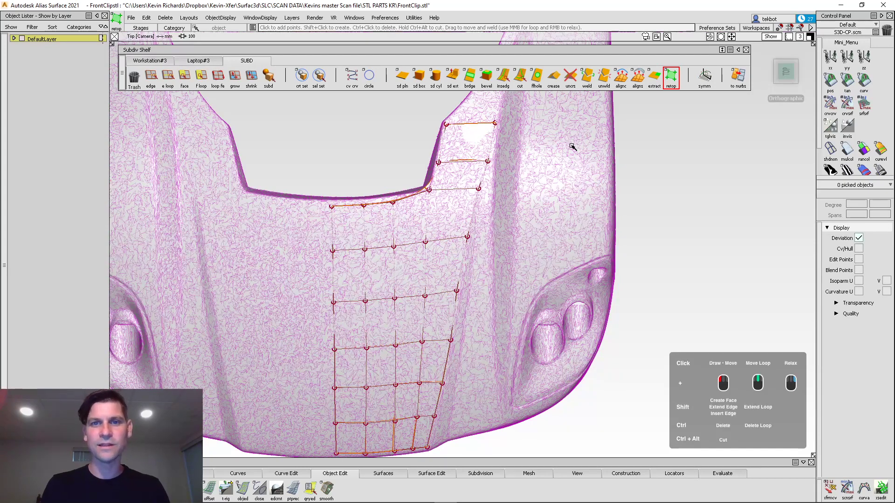
Extend the column two more faces along the opening's curved edge and reposition its outer vertices parallel to the crease
middle_click_drag(576, 145, 545, 219, "alt+shift")
left_click_drag(462, 212, 459, 212)
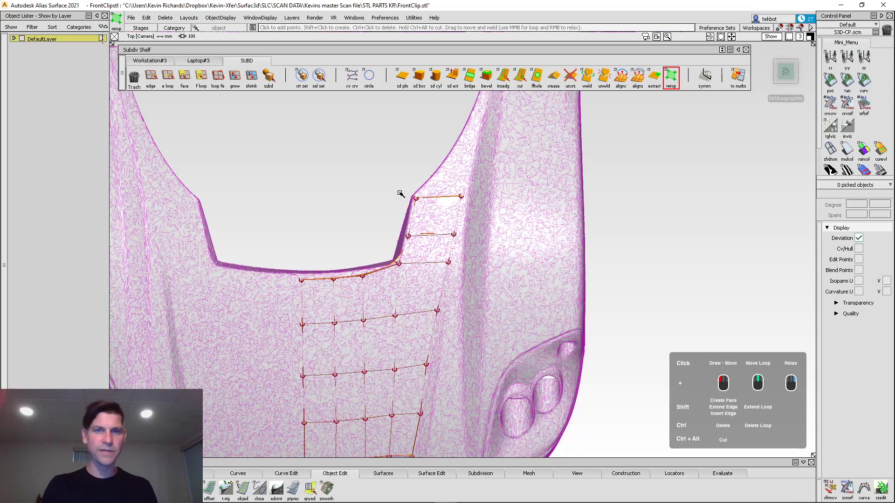
left_click_drag(438, 196, 456, 189, "shift")
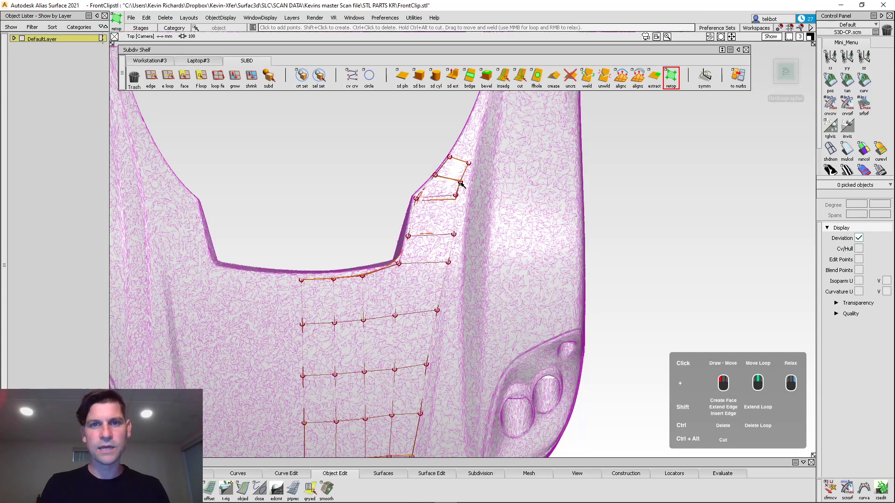
left_click_drag(455, 211, 449, 212)
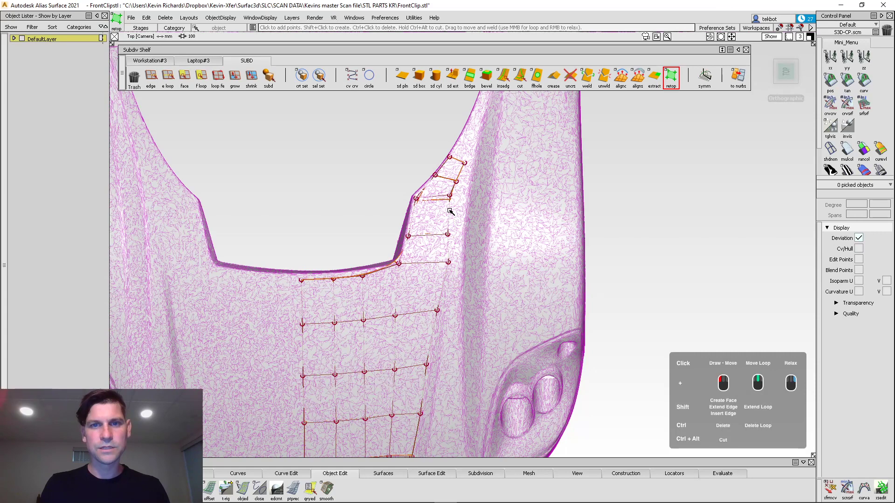
left_click_drag(449, 252, 453, 201)
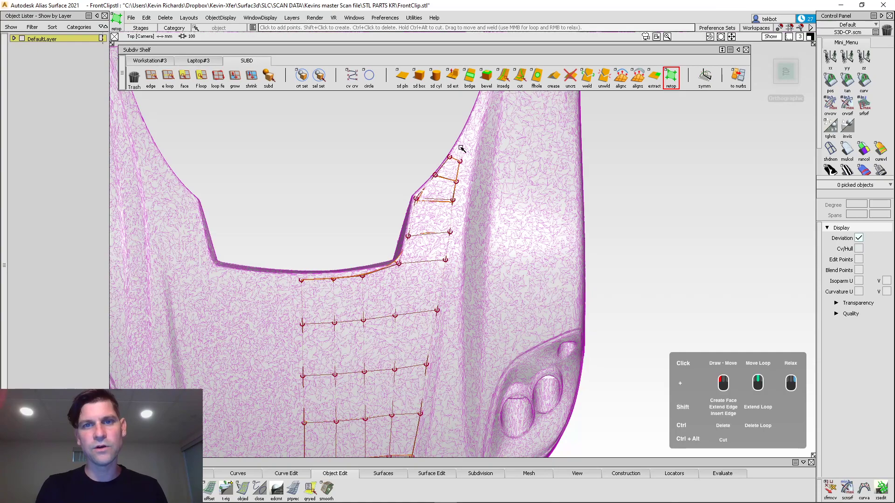
Extend the grid's long outer edge loop by one narrow column toward the crease and adjust its rear vertices
left_click_drag(460, 343, 435, 256, "alt+shift")
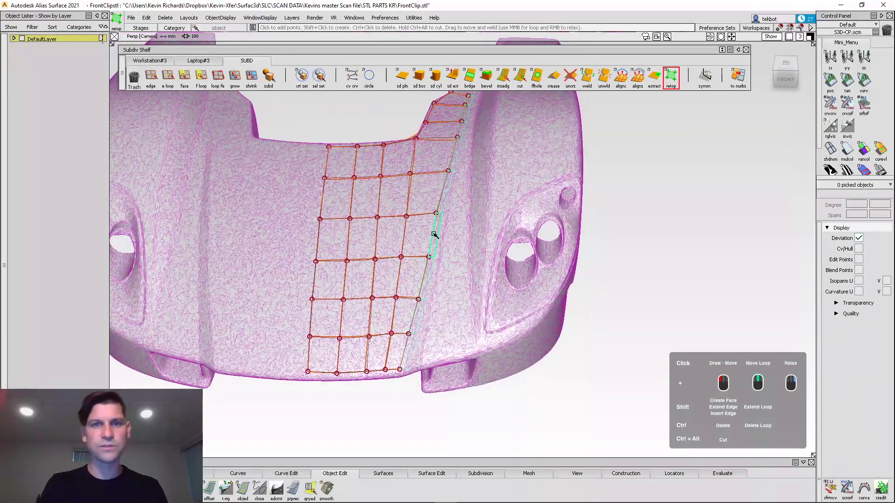
middle_click_drag(433, 233, 449, 230, "shift")
left_click_drag(514, 147, 479, 178, "alt+shift")
left_click_drag(476, 223, 472, 224)
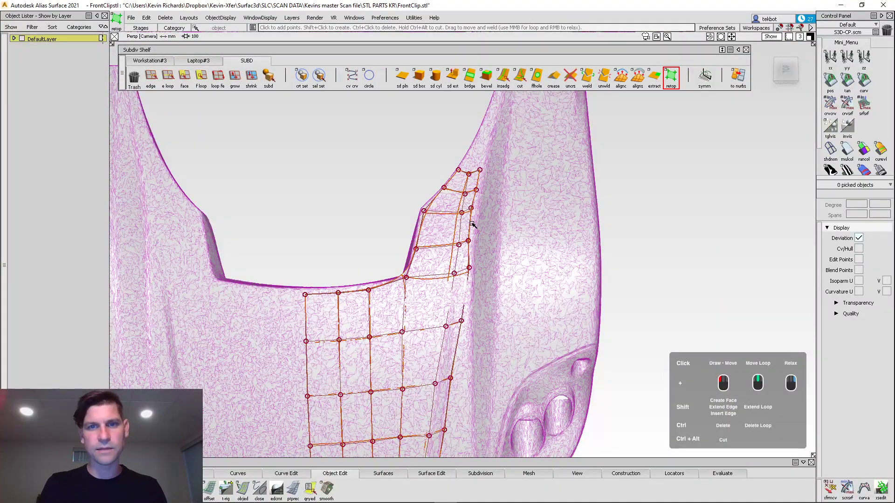
Create a separate quad face on the sloped wall beyond the crease and extend it one face toward the front
left_click_drag(467, 299, 489, 309, "alt+shift")
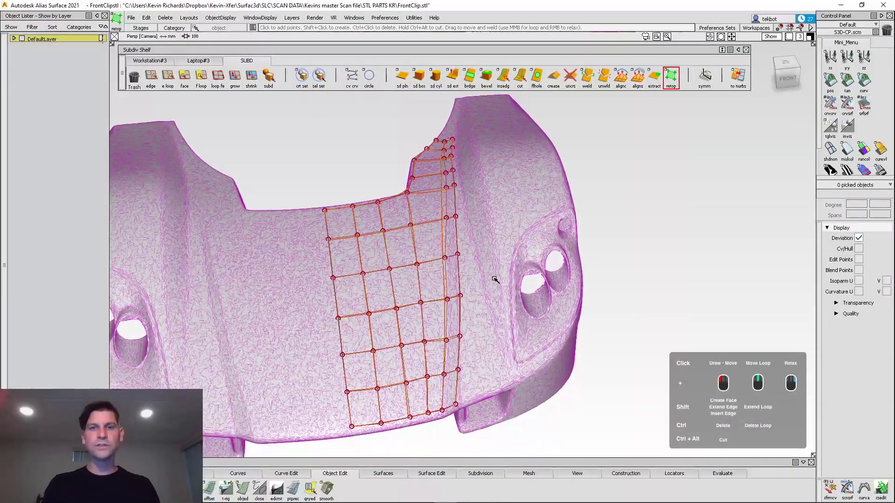
left_click_drag(483, 267, 474, 207, "alt+shift")
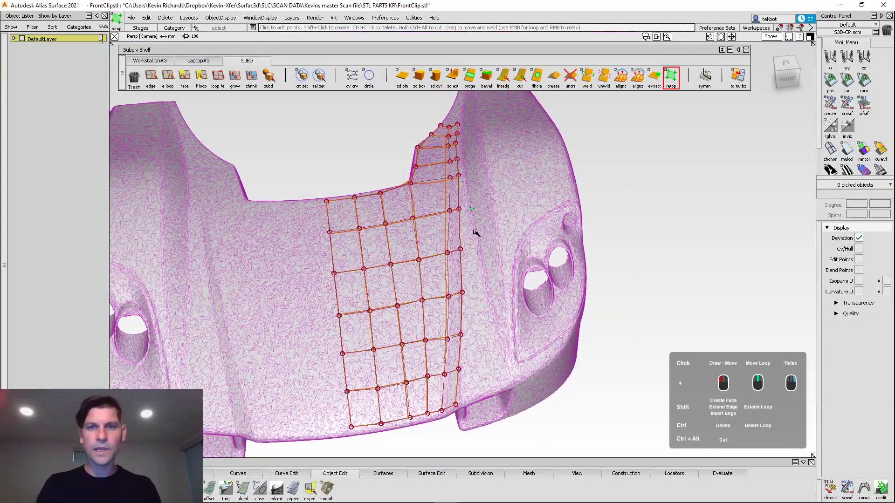
left_click(480, 244)
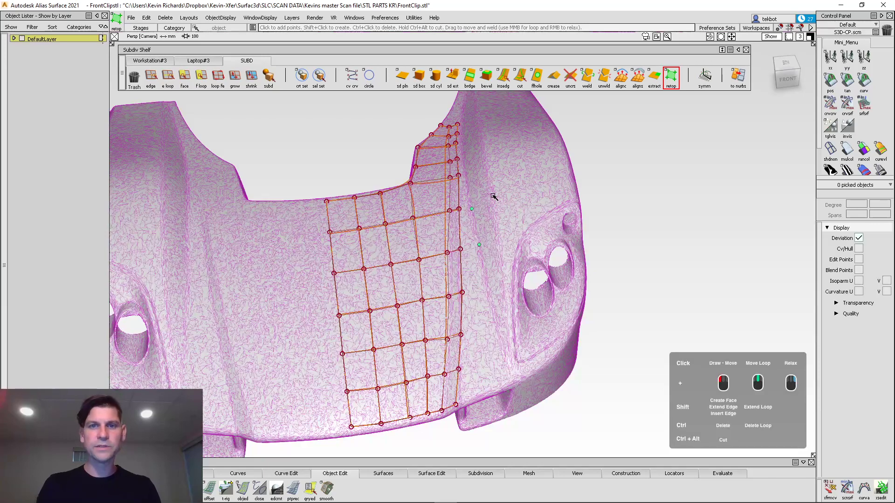
left_click(500, 242)
left_click_drag(503, 243, 489, 244, "alt+shift")
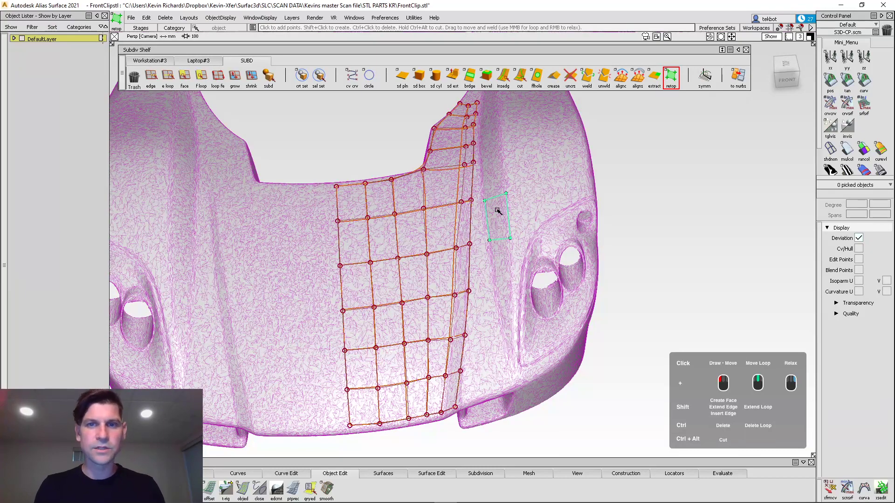
left_click_drag(500, 239, 496, 296, "shift")
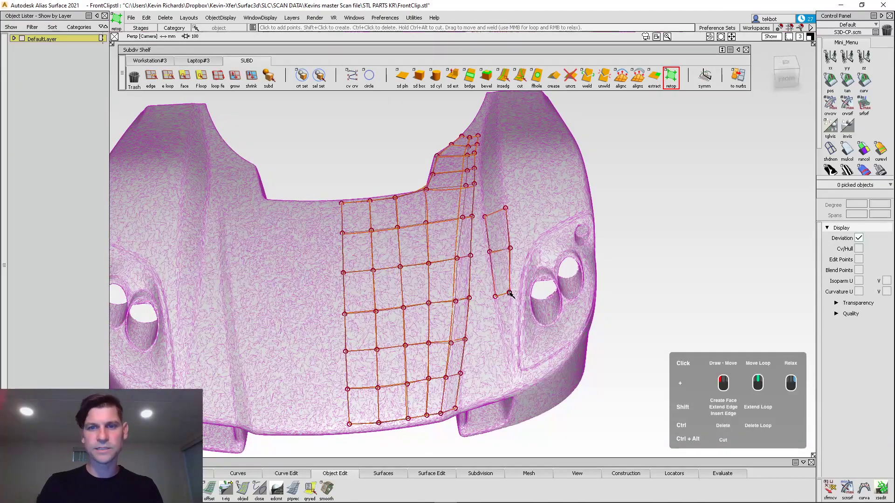
Extend the separate strip another face forward and move its outer vertices onto the wall's outer crease
left_click_drag(504, 300, 499, 367, "alt+shift")
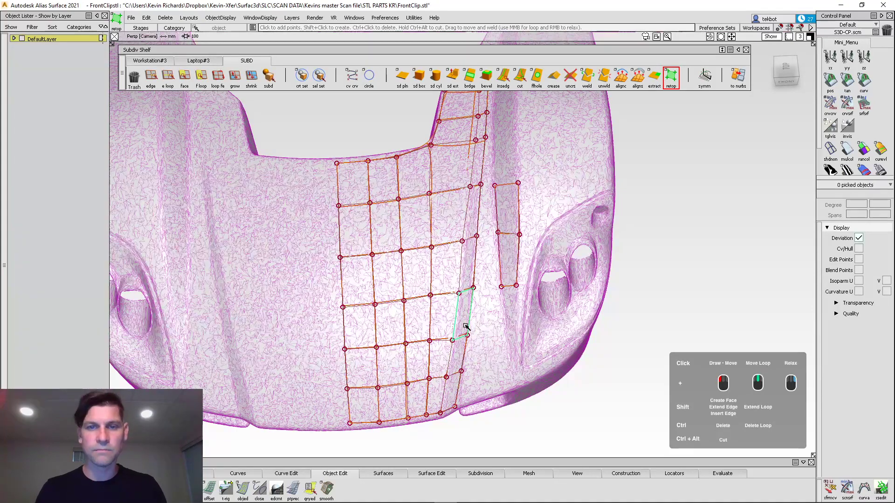
left_click_drag(509, 286, 499, 326, "shift")
left_click_drag(520, 242, 516, 241)
left_click_drag(519, 195, 504, 294)
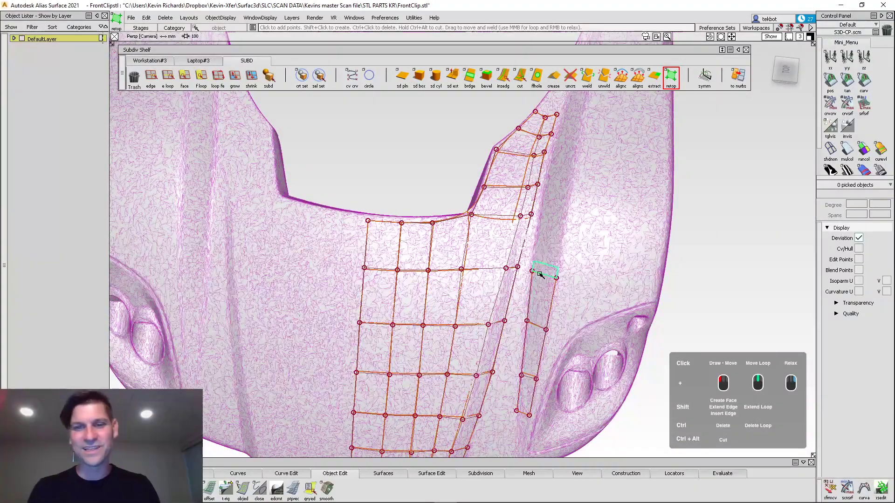
Extend the separate strip's rear edge by five faces, matching the rows of the hood grid beside the opening
left_click_drag(539, 273, 565, 158, "shift")
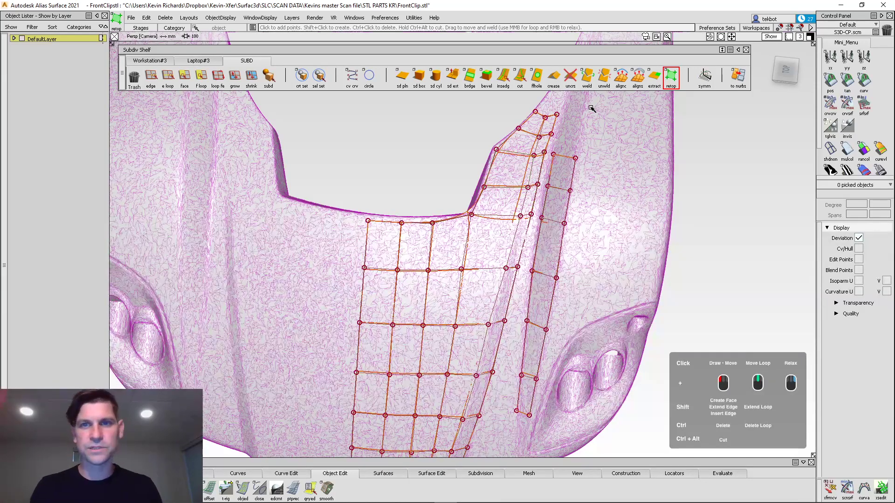
left_click_drag(571, 155, 577, 137, "shift")
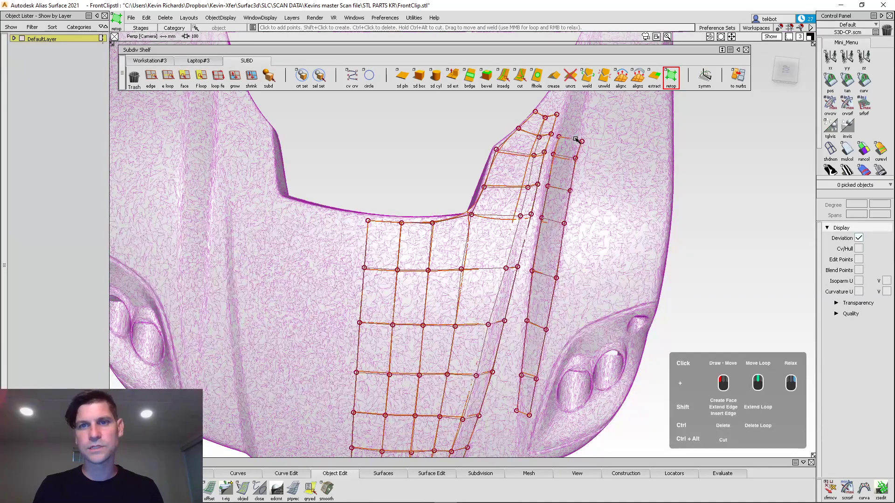
left_click_drag(571, 137, 577, 113, "shift")
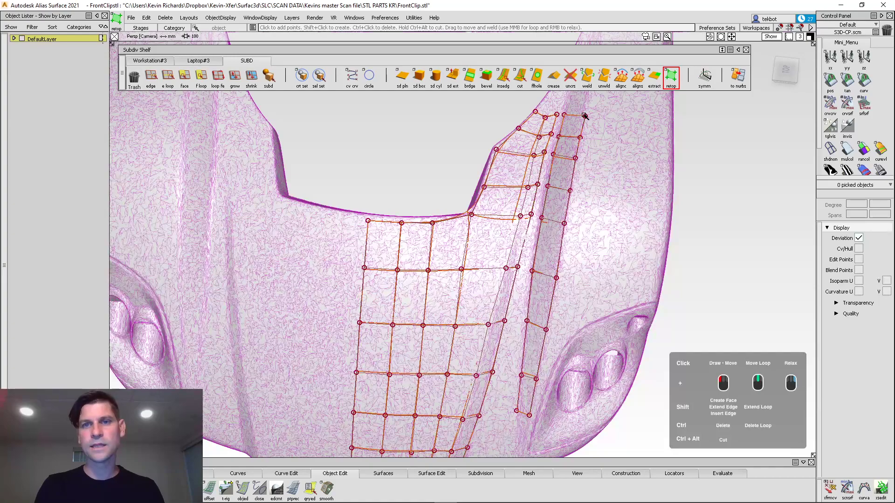
Extend the separate strip's front edge by two faces down to the front edge of the hood
left_click_drag(586, 323, 587, 296, "alt+shift")
middle_click_drag(539, 379, 541, 286, "alt+shift")
left_click_drag(526, 295, 525, 326, "shift")
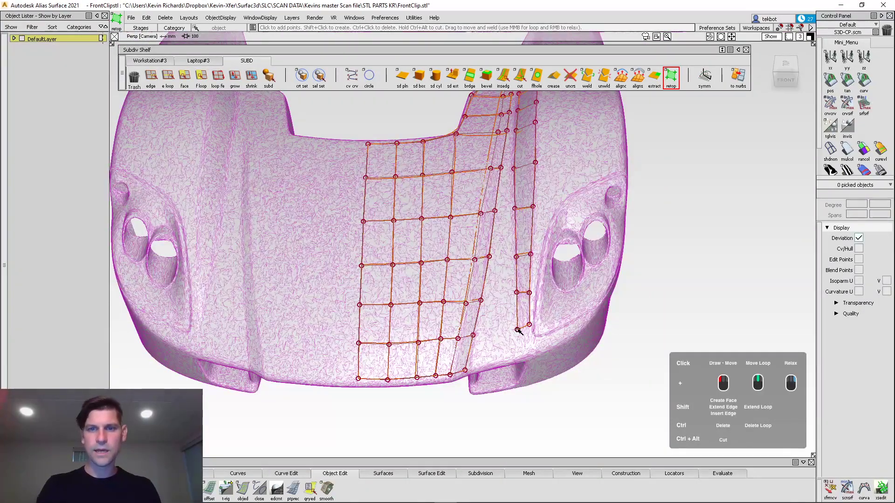
left_click_drag(522, 332, 455, 236, "shift")
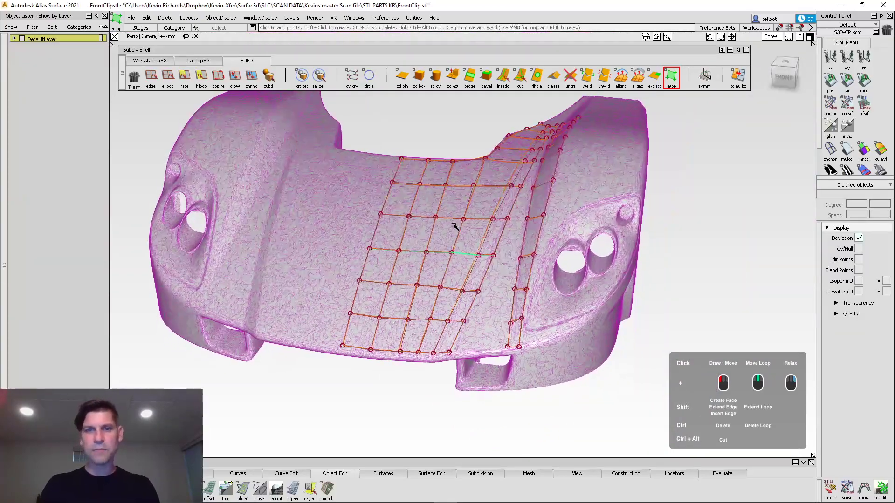
Start a Bridge and select the hood grid's long outer edge loop as its first side
left_click_drag(464, 320, 456, 337, "alt+shift")
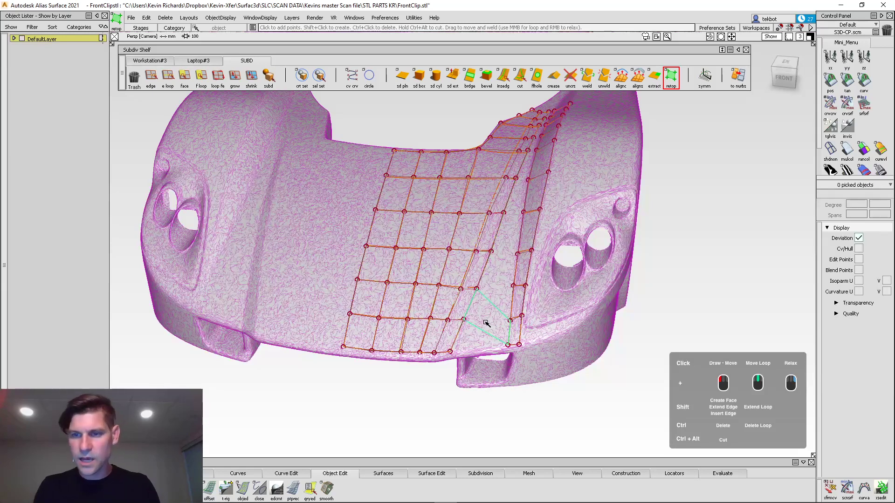
left_click_drag(486, 324, 481, 334, "alt+shift")
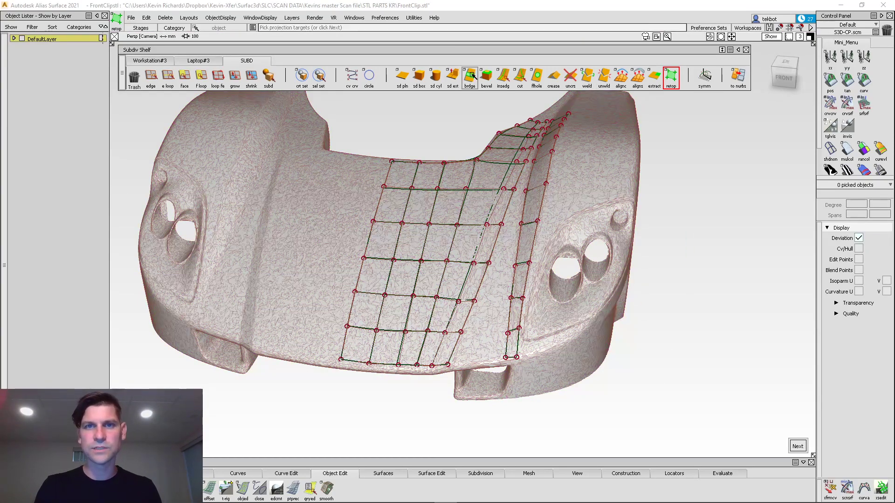
left_click(471, 76)
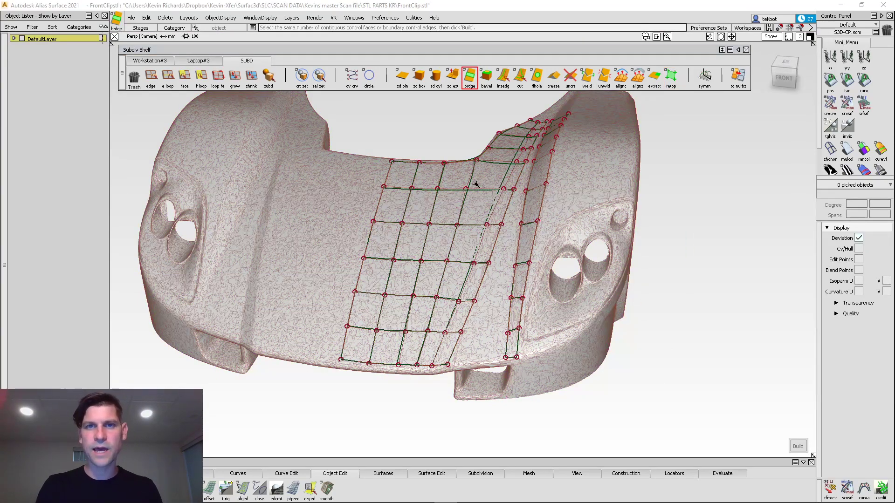
left_click_drag(558, 218, 524, 128, "alt+shift")
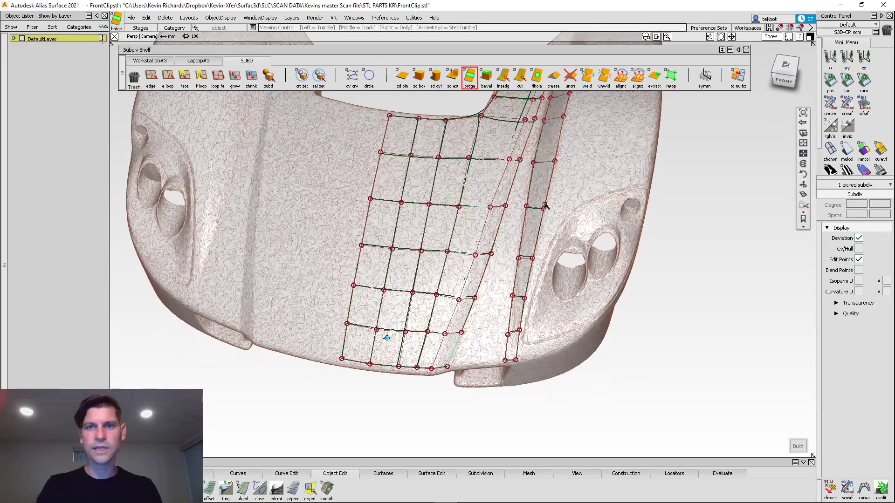
middle_click_drag(524, 128, 515, 240, "alt+shift")
left_click(528, 174, "alt+shift")
right_click_drag(530, 174, 533, 186, "alt+shift")
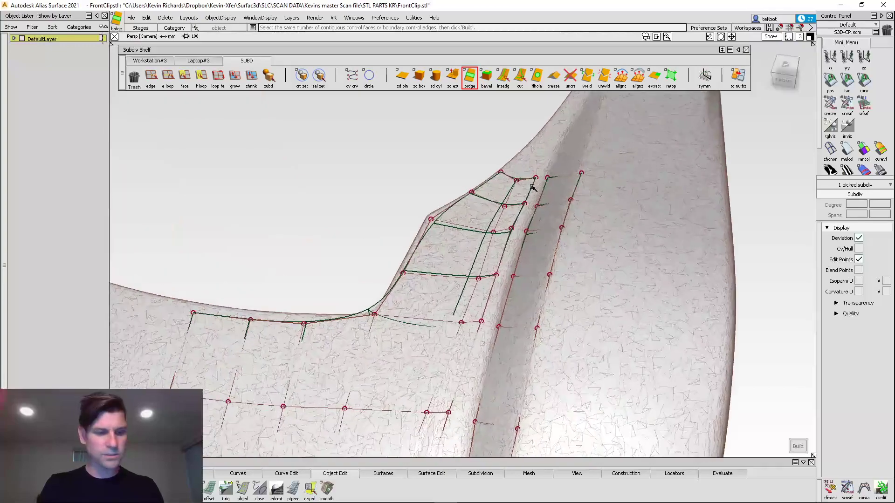
left_click(532, 188)
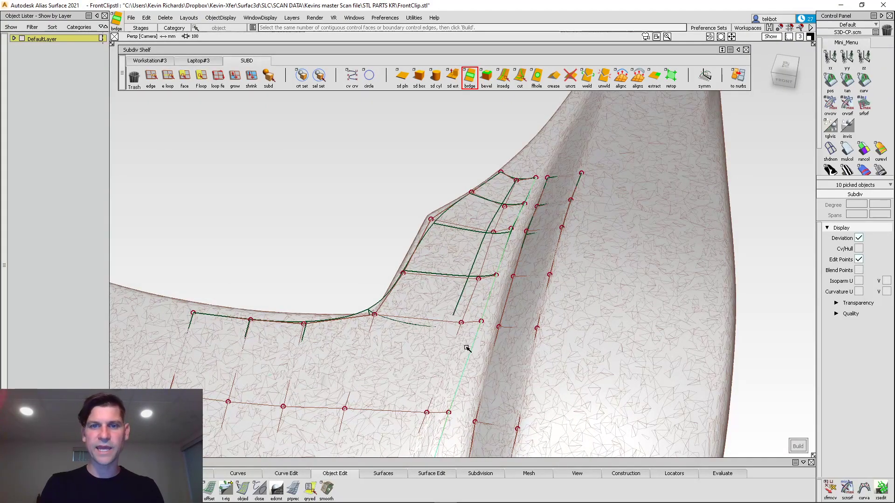
Examine the mouse button behaviour settings in the Selection Options
right_click_drag(468, 348, 533, 315, "alt+shift")
middle_click_drag(533, 314, 525, 261, "alt+shift")
left_click(385, 17)
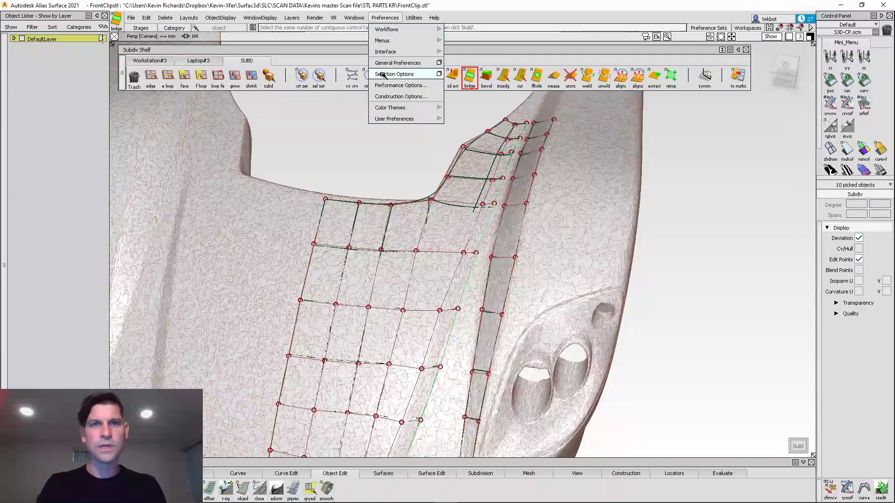
left_click(439, 74)
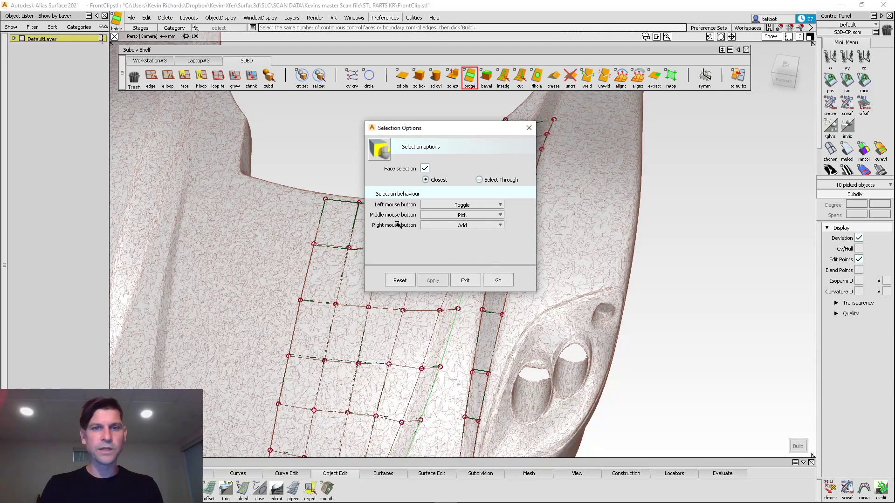
left_click(529, 128)
Select the separate strip's inner edge loop as the bridge's second side and build the bridge to the hood grid
left_click_drag(499, 268, 481, 324, "alt+shift")
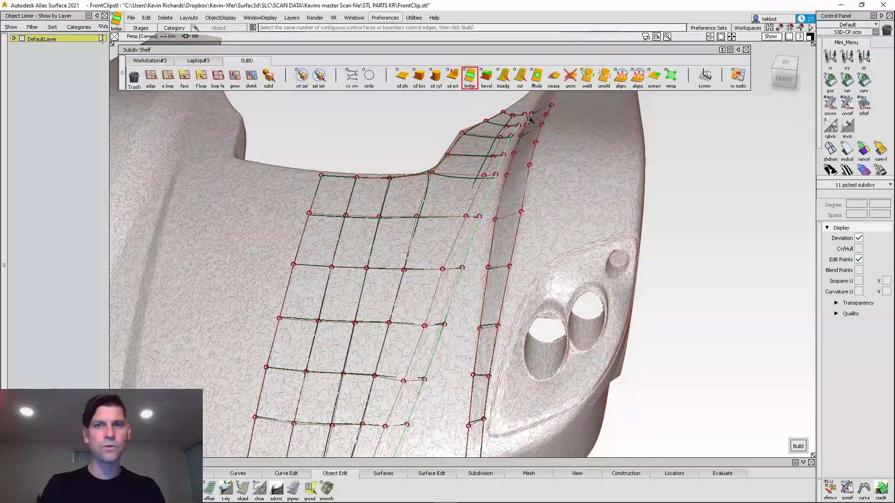
left_click_drag(486, 401, 467, 329, "alt+shift")
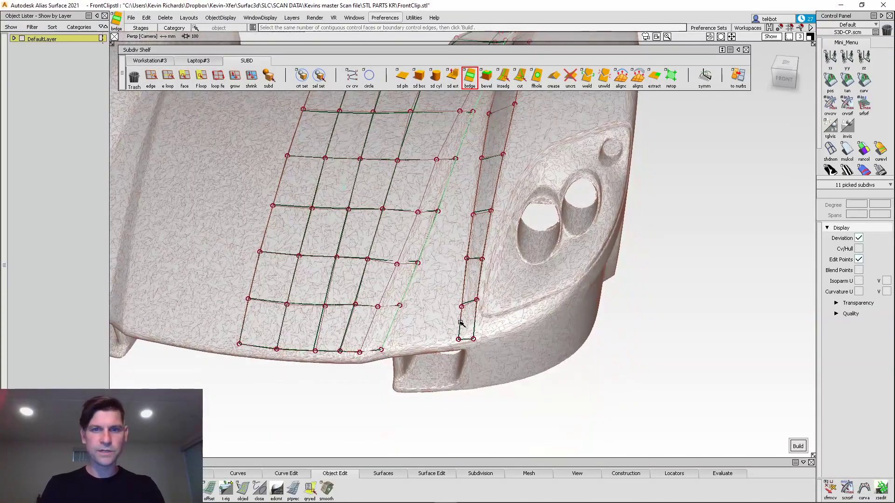
left_click(461, 323)
left_click_drag(559, 89, 544, 237, "alt+shift")
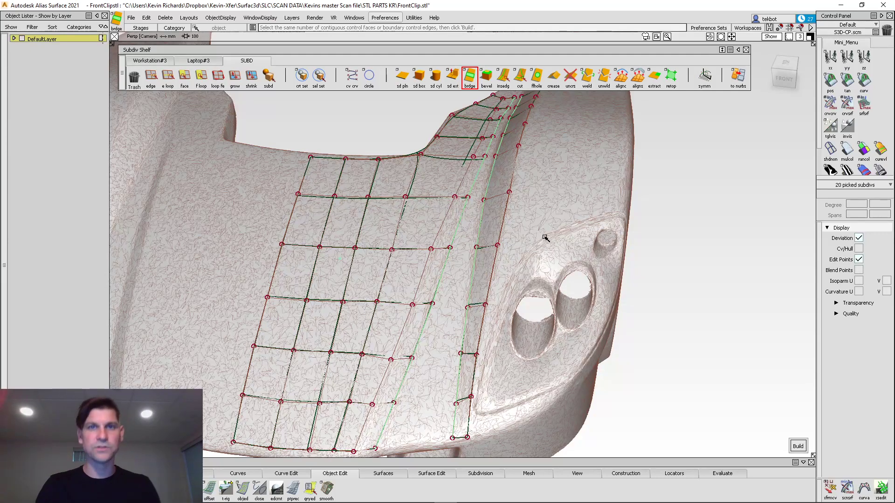
left_click_drag(577, 294, 565, 270, "alt+shift")
key("space")
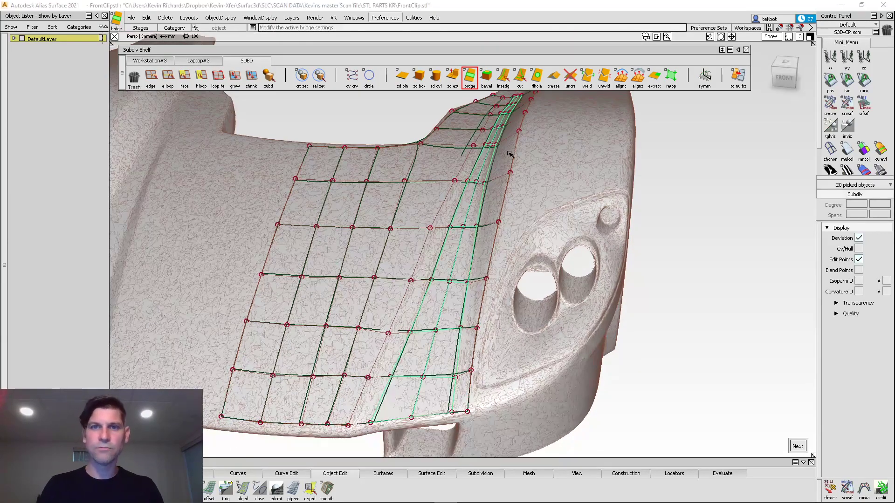
Reduce the bridge to a single division across the gap
left_click_drag(509, 139, 460, 251, "alt+shift")
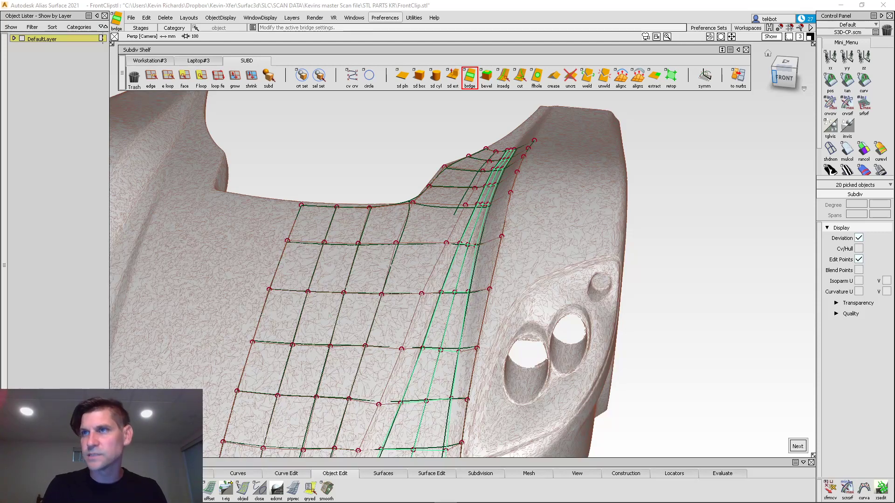
left_click_drag(894, 159, 710, 163)
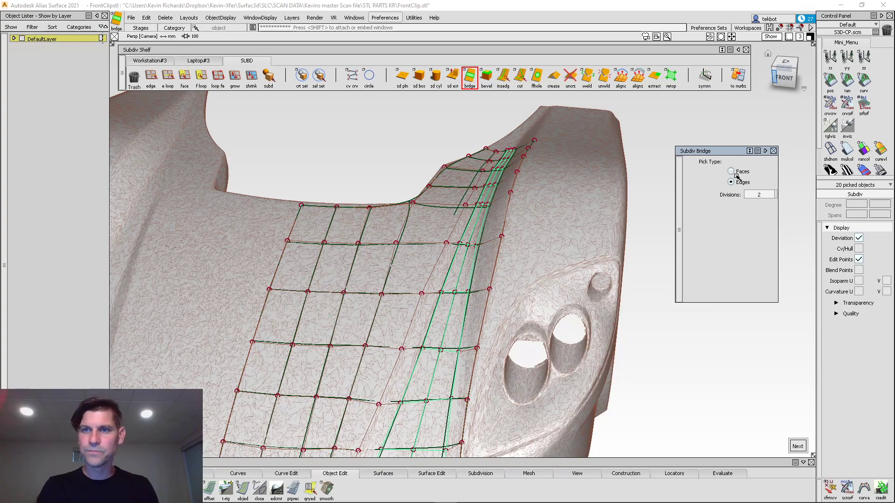
mouse_move(778, 196)
left_mouse_down()
mouse_move(799, 196)
mouse_move(767, 196)
left_mouse_up()
Resume Subdiv Retopo on the bridged mesh and delete one crosswise edge loop in the front half of the hood grid
left_click_drag(492, 323, 519, 344, "alt+shift")
left_click_drag(511, 289, 504, 191, "ctrl+shift")
left_click(499, 182)
left_click_drag(569, 190, 399, 244, "alt+shift")
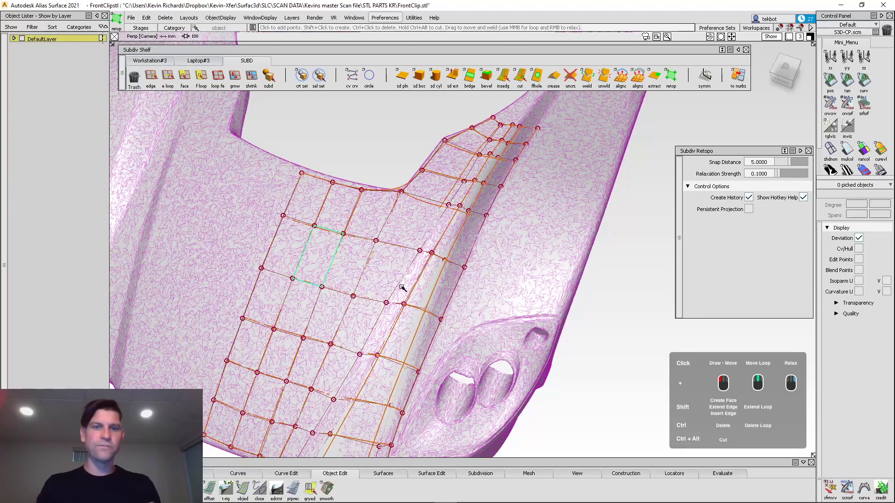
left_click_drag(406, 320, 299, 298, "alt+shift")
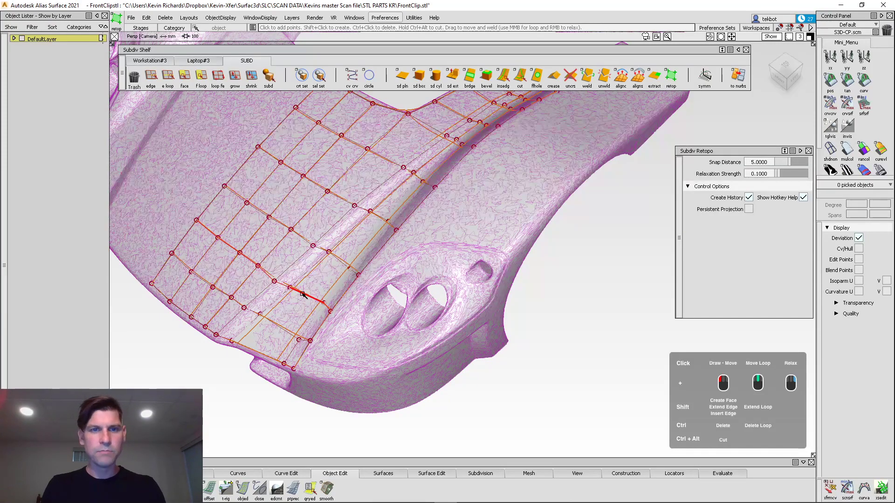
left_click_drag(302, 294, 394, 246, "alt+shift")
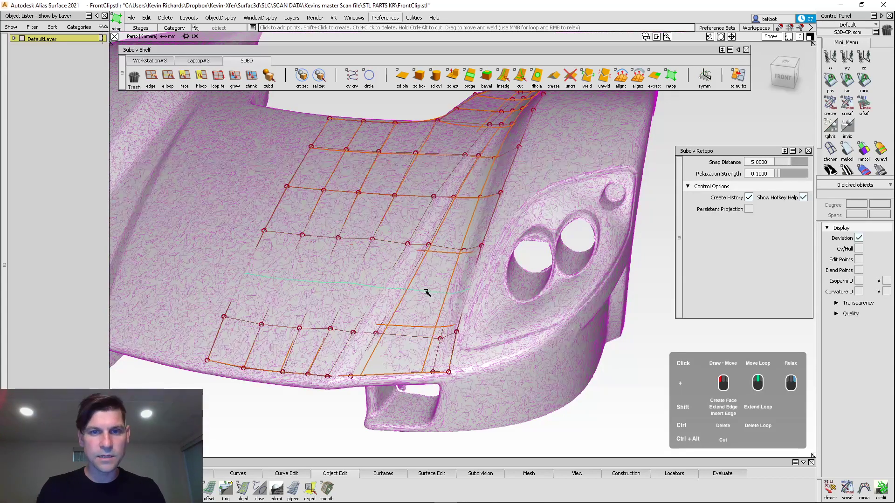
Try deleting a single edge of the crosswise row behind the gap, and undo the deletion
right_click_drag(421, 291, 438, 252, "alt+shift")
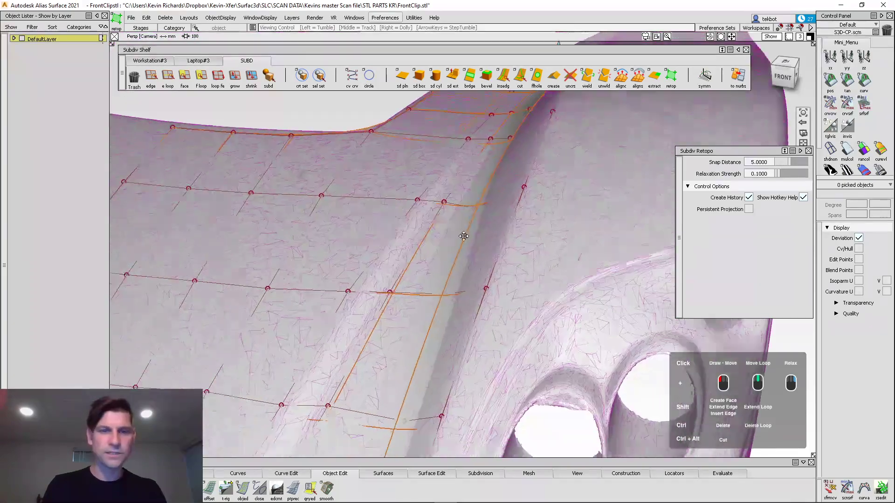
middle_click_drag(438, 252, 446, 250, "alt+shift")
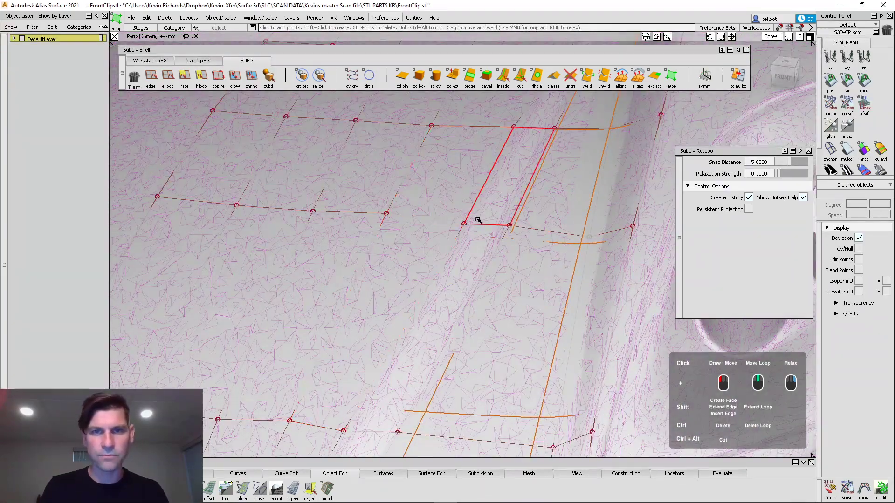
left_click(441, 224, "ctrl")
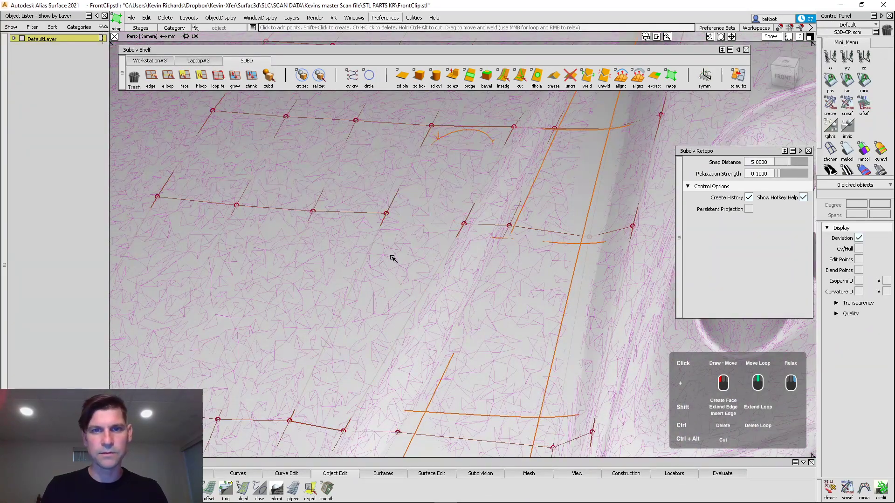
key("ctrl+z")
key("ctrl+z")
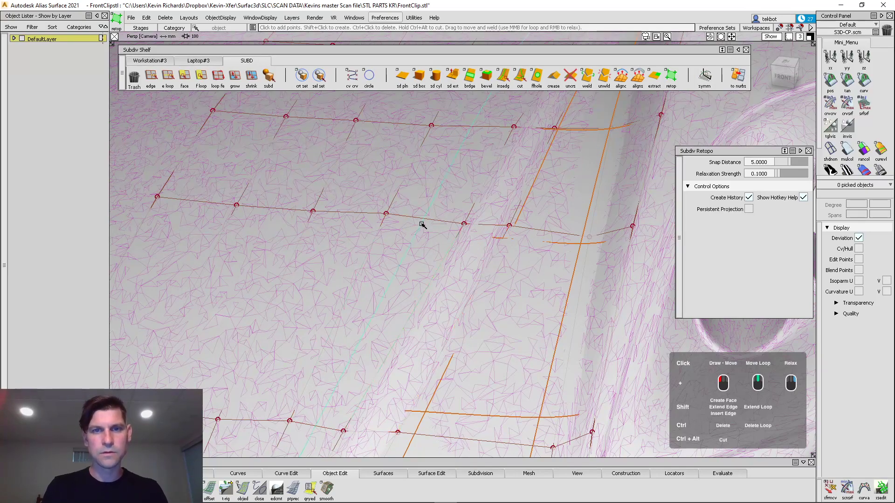
Delete the whole crosswise edge loop behind the gap, and insert two new crosswise loops to subdivide the long faces
middle_click(435, 223, "ctrl")
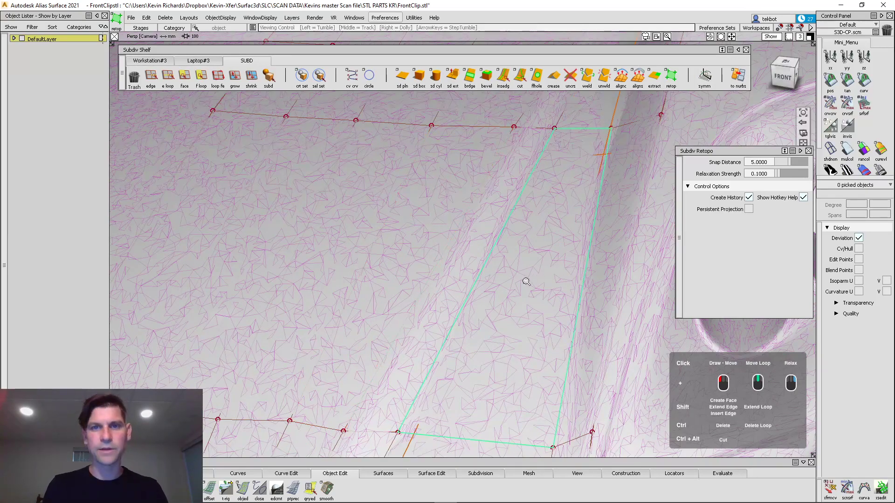
right_click_drag(535, 280, 515, 302, "alt+shift")
left_click_drag(515, 302, 522, 304, "alt+shift")
right_click_drag(522, 304, 529, 286, "alt+shift")
left_click_drag(530, 286, 414, 292, "alt+shift")
mouse_move(414, 292)
middle_mouse_down("alt+shift")
mouse_move(371, 258)
mouse_move(408, 293)
middle_mouse_up("alt+shift")
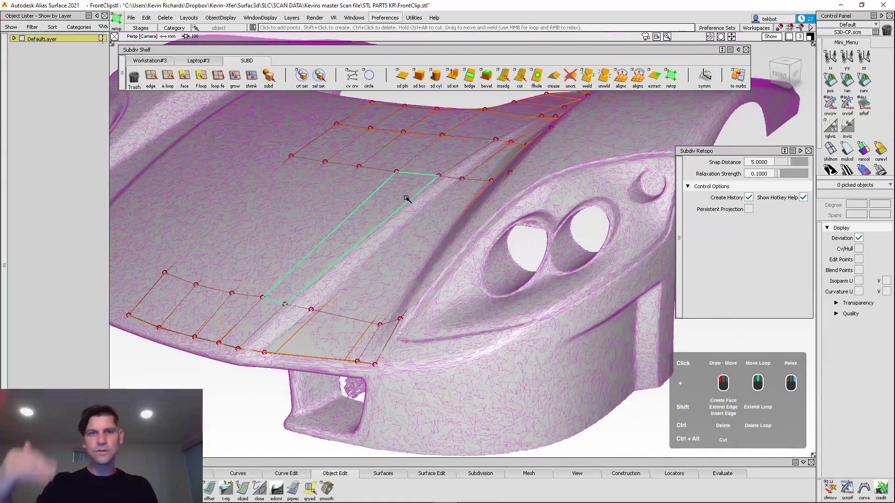
middle_click_drag(372, 234, 425, 261, "alt+shift")
left_click_drag(401, 338, 322, 186, "alt+shift")
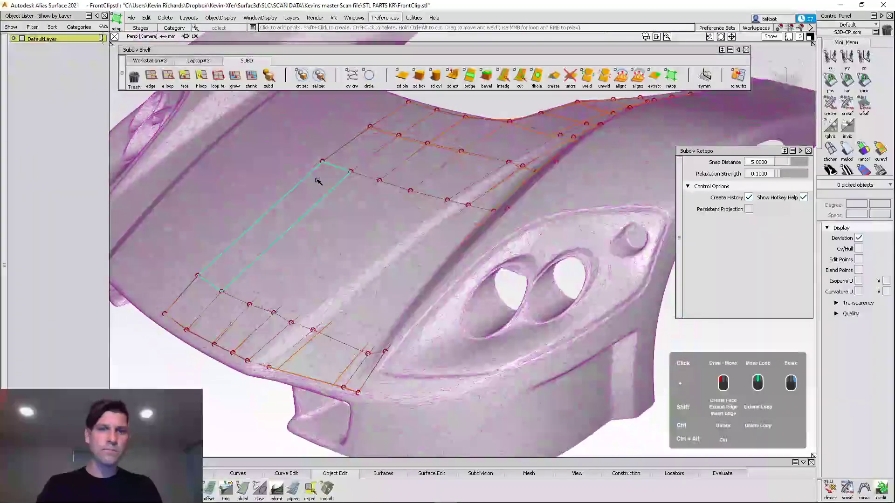
left_click_drag(300, 219, 305, 250, "alt+shift")
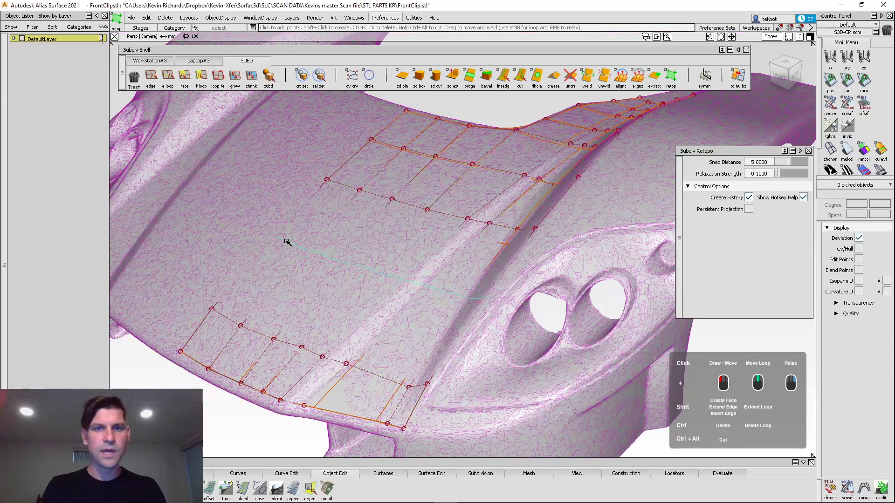
left_click_drag(266, 273, 266, 274)
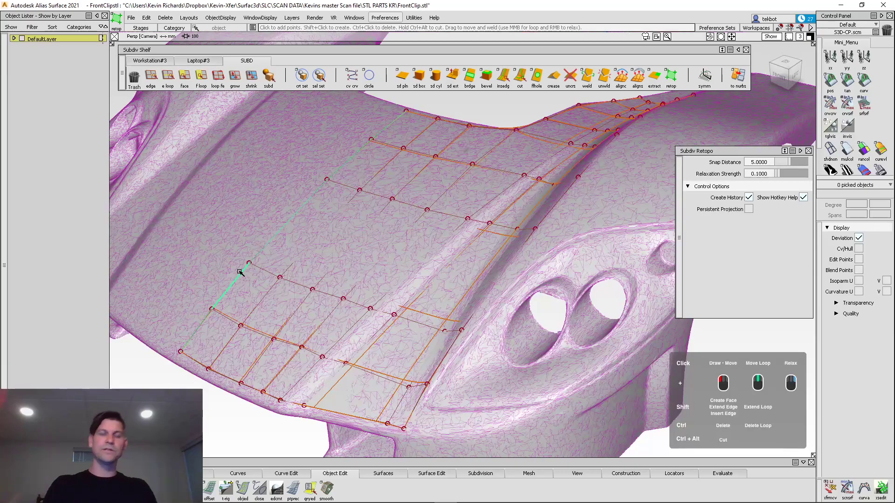
left_click(298, 217, "shift")
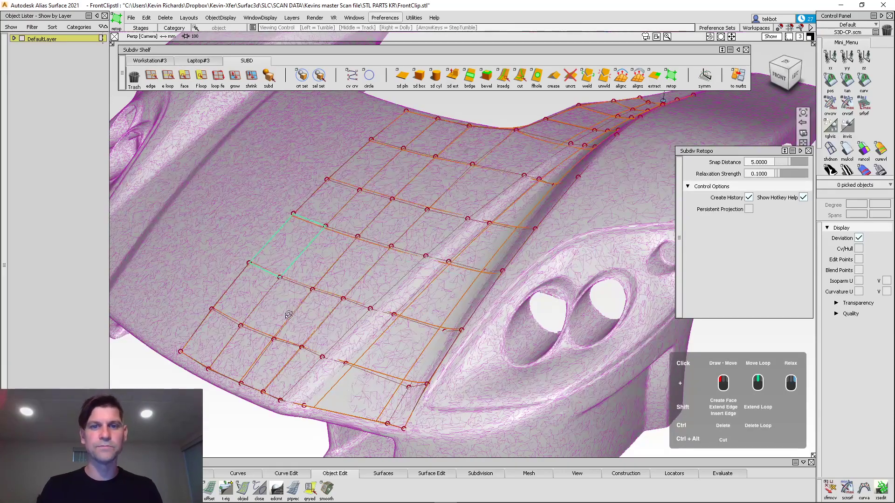
Examine the spacing of the hood grid's rows and columns from the front and from above
left_click_drag(274, 312, 410, 309, "alt+shift")
middle_click_drag(409, 309, 383, 268, "alt+shift")
right_click_drag(382, 268, 354, 266, "alt+shift")
left_click_drag(354, 266, 407, 271, "alt+shift")
middle_click_drag(407, 272, 390, 304, "alt+shift")
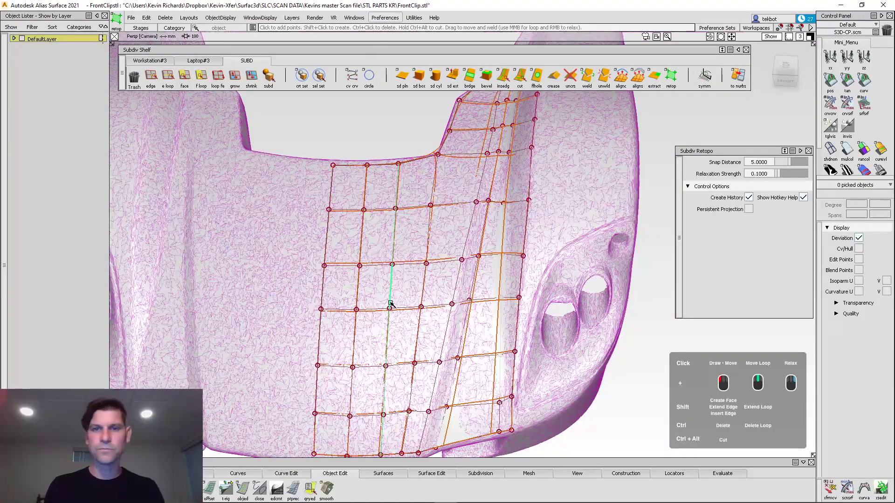
left_click_drag(445, 298, 441, 279, "alt+shift")
mouse_move(427, 280)
middle_mouse_down("alt+shift")
mouse_move(428, 297)
mouse_move(436, 287)
middle_mouse_up("alt+shift")
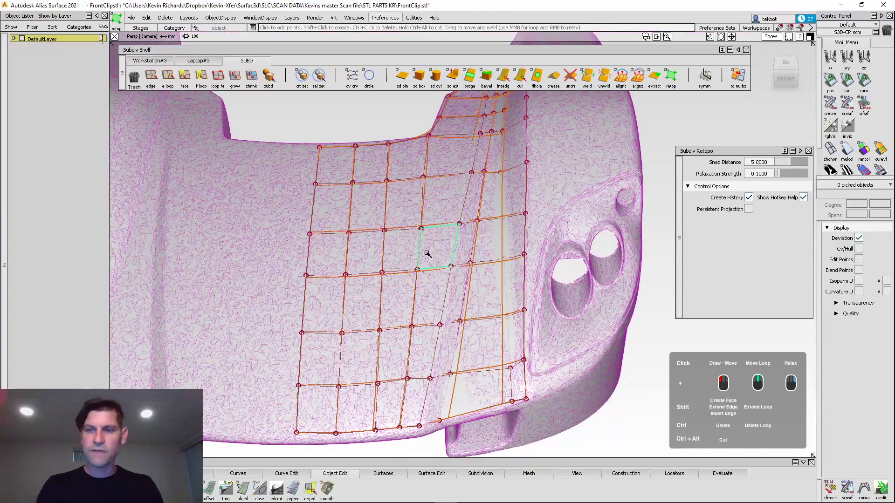
middle_click_drag(432, 268, 421, 286, "alt+shift")
left_click_drag(560, 264, 552, 286, "alt+shift")
Move several interior points in the middle rows of the hood grid out of line with their neighbours
left_click_drag(407, 269, 414, 269)
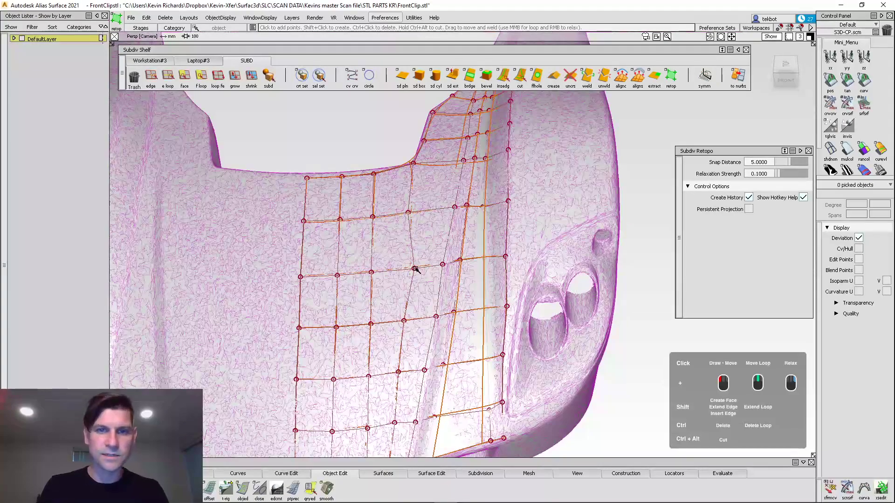
left_click_drag(409, 212, 366, 225)
left_click_drag(337, 276, 381, 272)
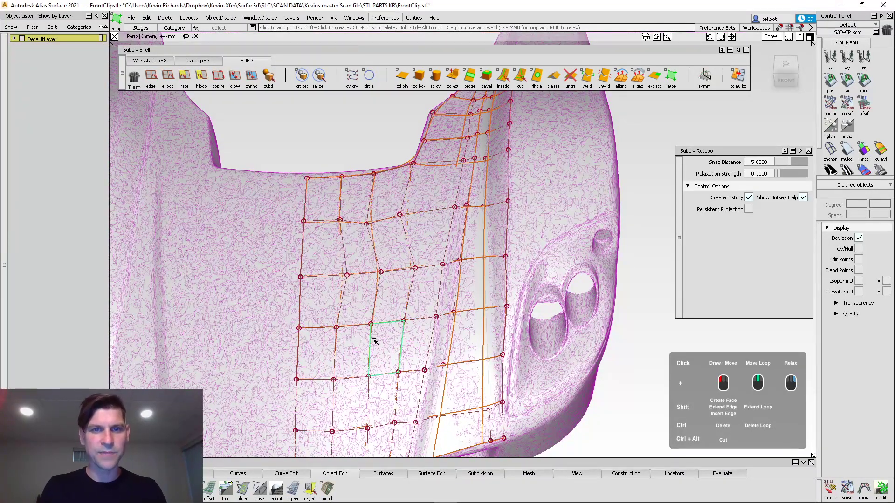
left_click_drag(373, 323, 373, 336)
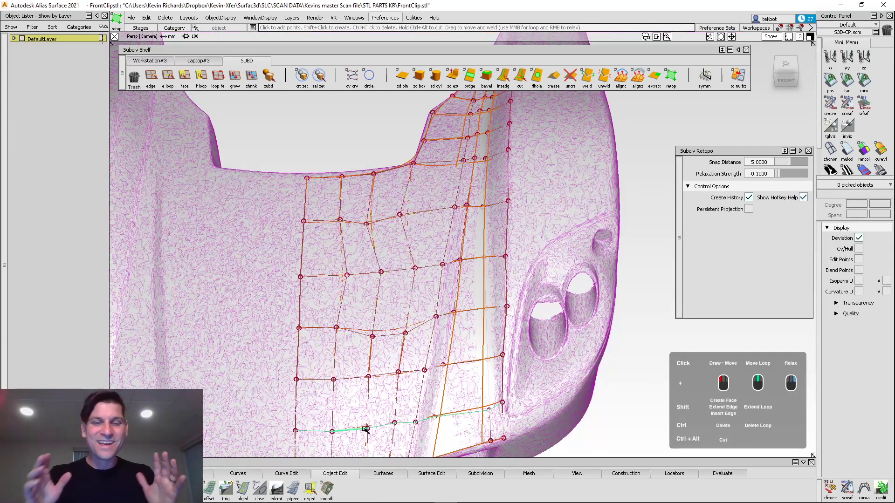
Examine the uneven grid in the orthographic top view and from a low front angle, and return to the perspective view
right_click_drag(367, 418, 418, 383, "alt+shift")
middle_click_drag(420, 372, 428, 355, "alt+shift")
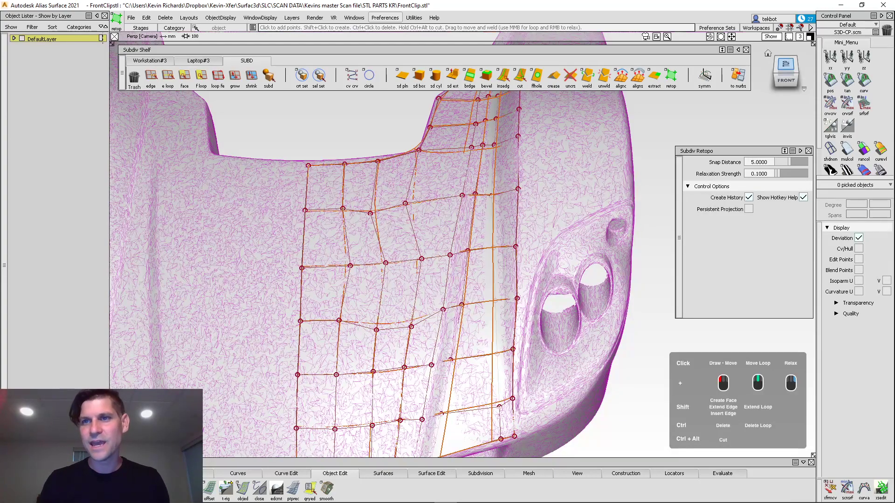
left_click(785, 70)
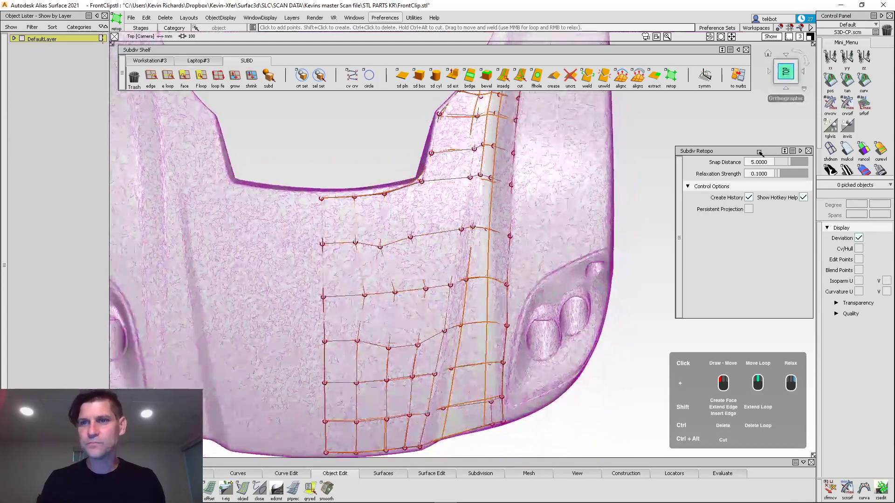
left_click_drag(759, 153, 753, 238)
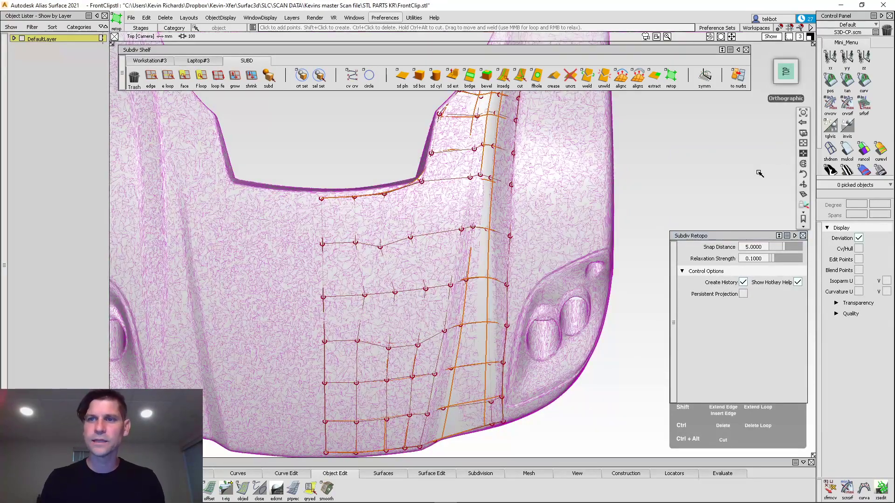
left_click_drag(587, 131, 569, 319, "alt+shift")
right_click_drag(359, 314, 441, 297, "alt+shift")
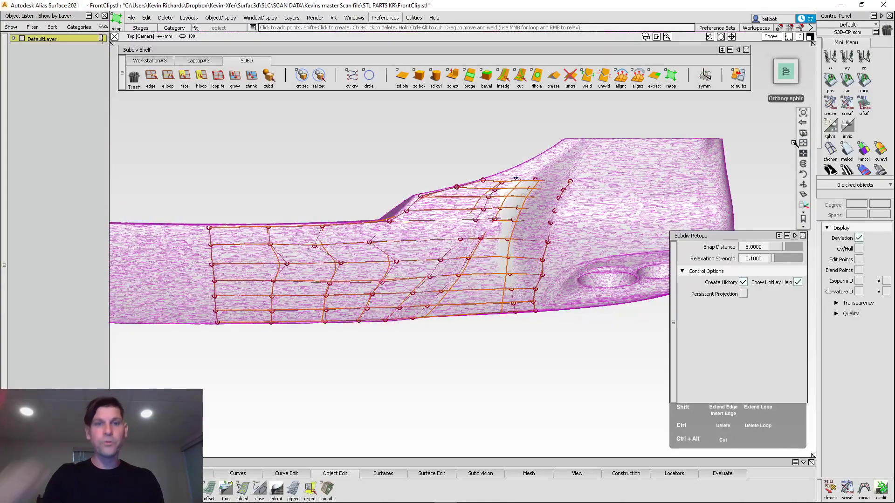
right_click_drag(294, 299, 409, 282, "alt+shift")
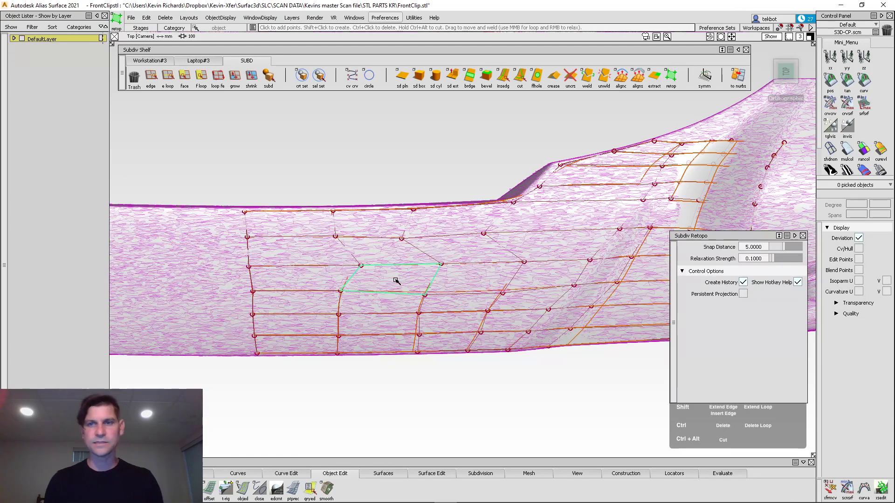
mouse_move(798, 135)
left_click(803, 152)
left_click_drag(463, 344, 436, 261, "alt+shift")
right_click_drag(435, 261, 409, 237, "alt+shift")
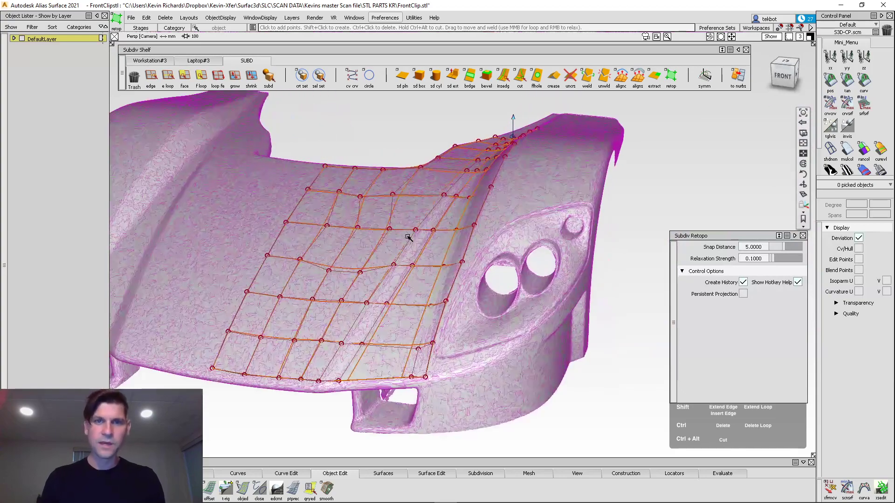
left_click_drag(408, 238, 454, 230, "alt+shift")
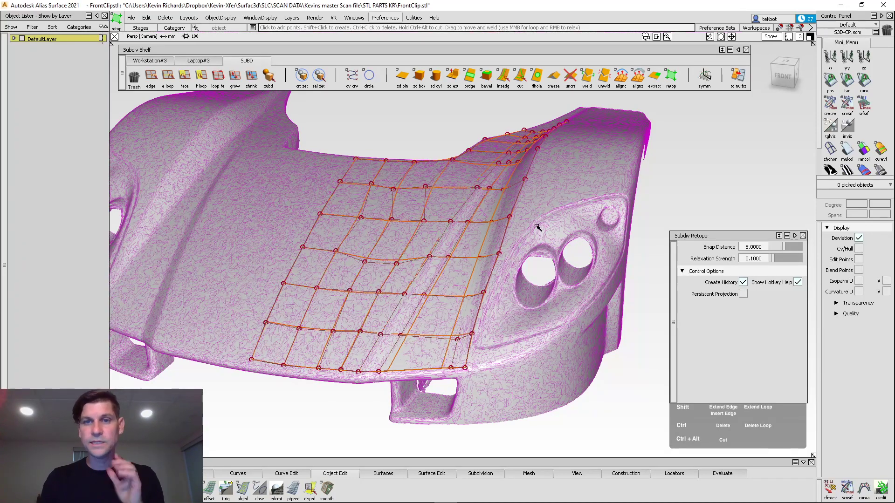
Close the Subdiv Retopo options and relax the uneven interior points of the hood grid to even out their spacing
left_click(803, 236)
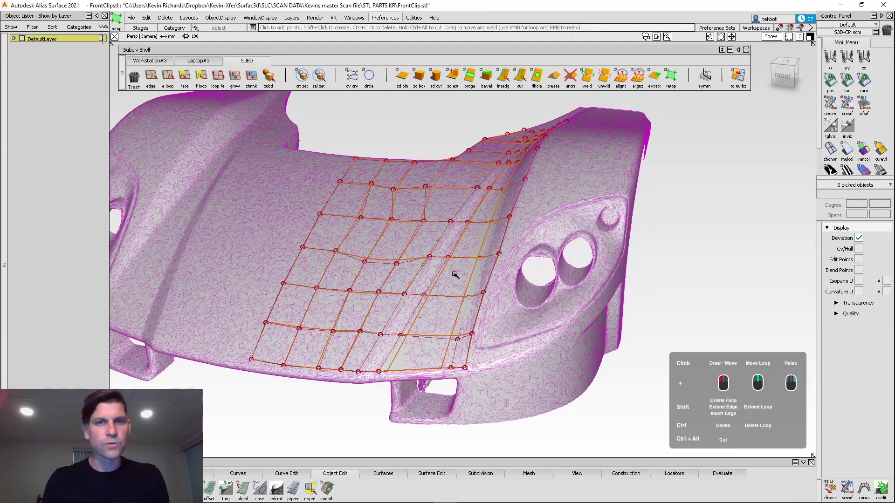
mouse_move(423, 193)
right_mouse_down()
mouse_move(375, 191)
mouse_move(370, 215)
mouse_move(341, 225)
mouse_move(406, 201)
right_mouse_up()
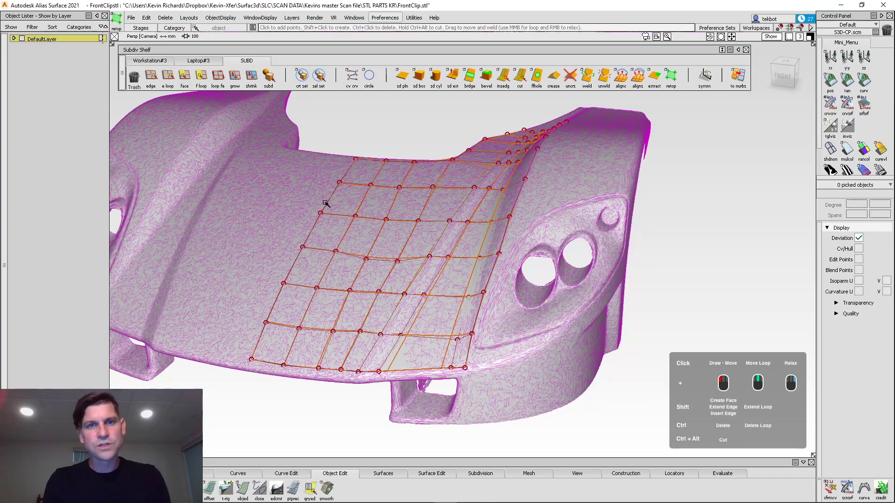
left_click_drag(373, 244, 495, 296, "alt+shift")
right_click_drag(470, 241, 482, 258)
mouse_move(415, 327)
right_mouse_down()
mouse_move(447, 353)
mouse_move(443, 342)
right_mouse_up()
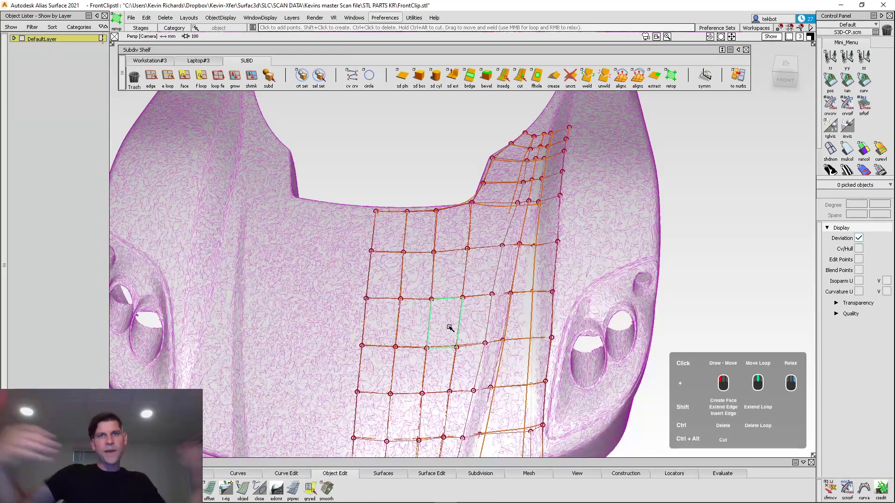
middle_click_drag(452, 385, 446, 318, "alt+shift")
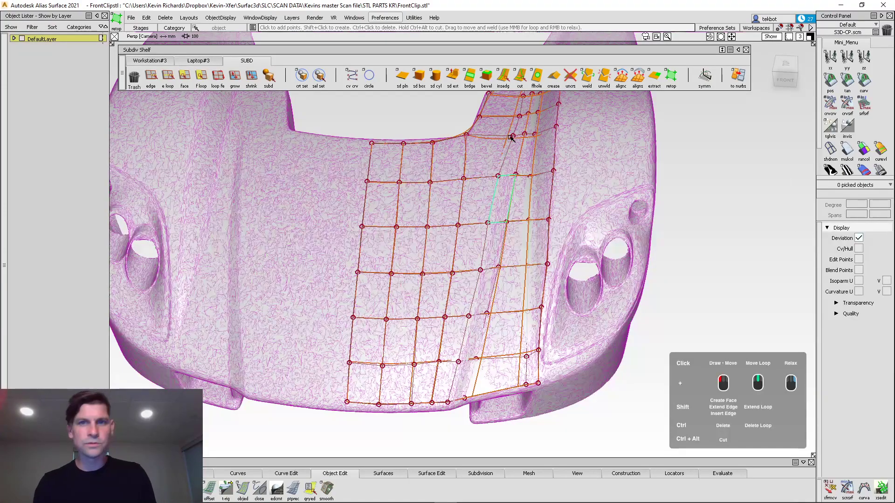
Examine the flow of the relaxed hood grid and its adjoining strip from the front and from above
left_click_drag(567, 180, 503, 273, "alt+shift")
mouse_move(503, 273)
right_mouse_down()
mouse_move(499, 212)
mouse_move(507, 219)
right_mouse_up()
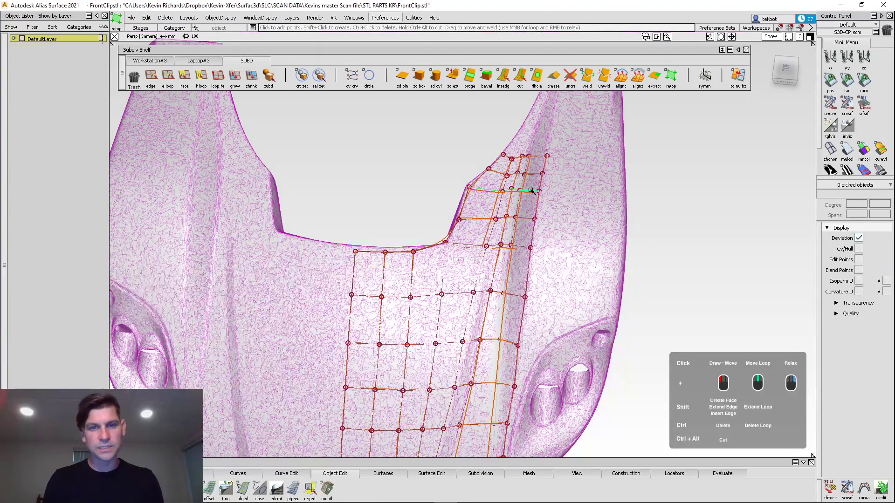
left_click_drag(384, 336, 459, 235, "alt+shift")
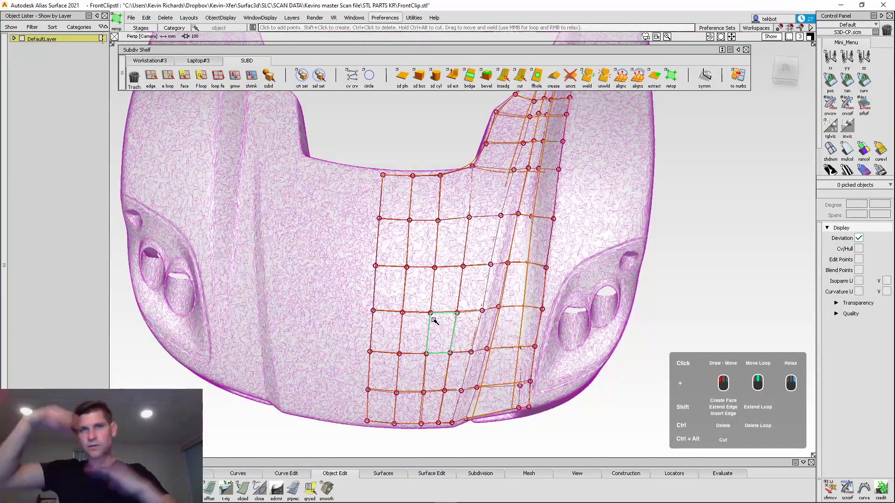
left_click_drag(437, 279, 409, 284, "alt+shift")
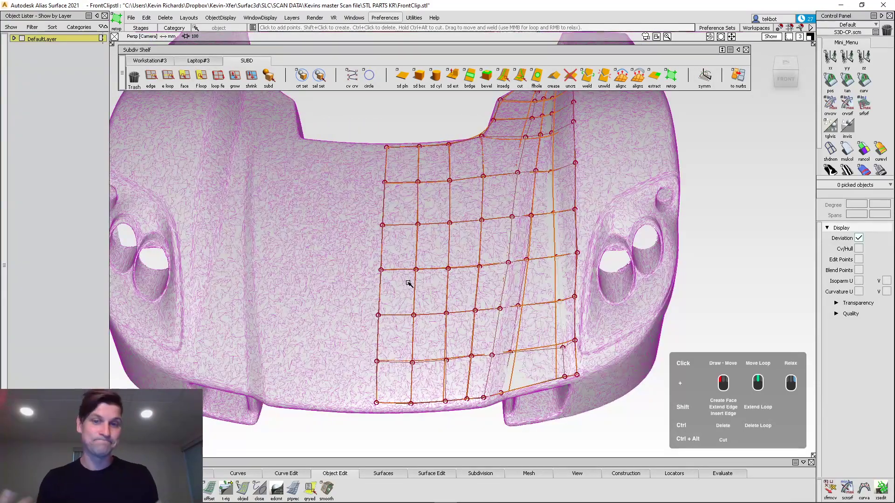
left_click_drag(394, 259, 435, 295, "alt+shift")
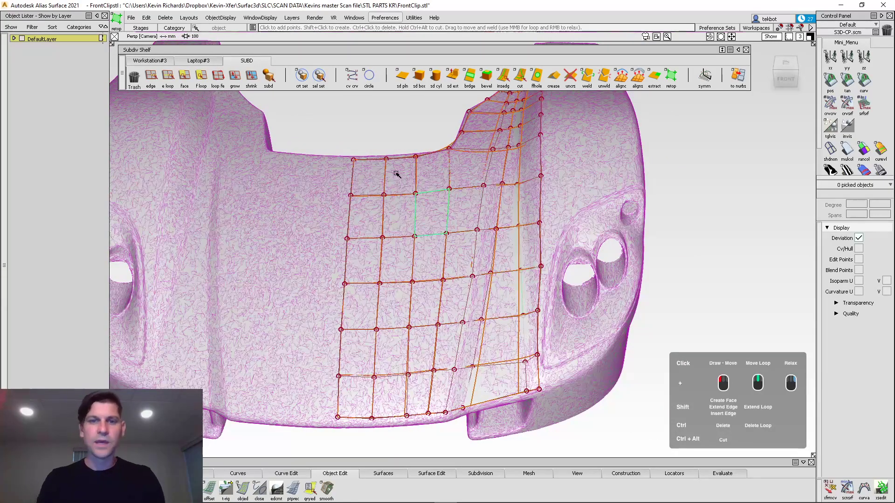
left_click_drag(511, 300, 495, 218, "alt+shift")
Cut across the faces at the bend of the cutout rim, adding a point on each side of the corner and one inside
right_click_drag(496, 218, 523, 172, "alt+shift")
left_click_drag(524, 172, 401, 215, "alt+shift")
middle_click_drag(287, 320, 429, 236, "alt+shift")
right_click_drag(428, 236, 391, 281, "alt+shift")
middle_click_drag(391, 281, 415, 352, "alt+shift")
left_click_drag(415, 352, 390, 329, "alt+shift")
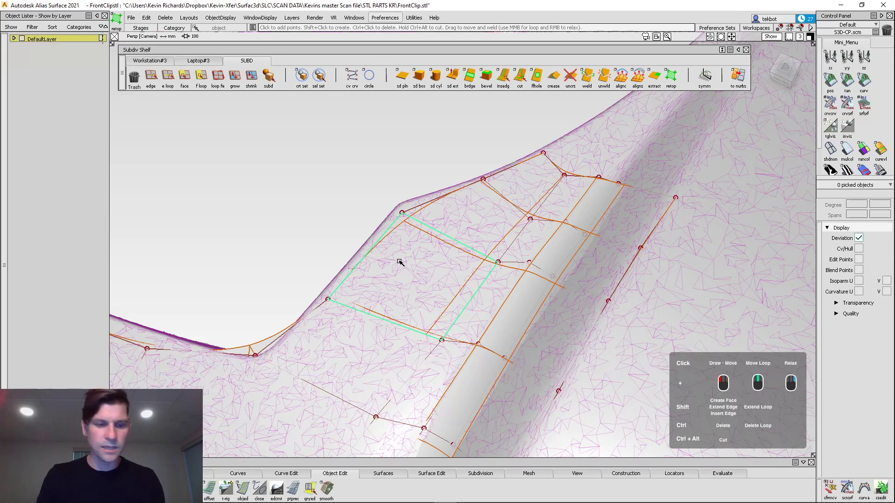
left_click(377, 243)
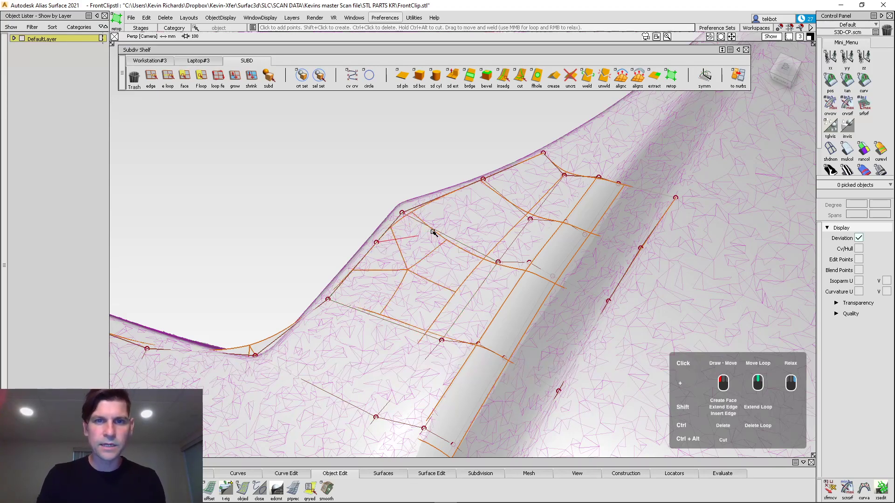
left_click(437, 231)
left_click(444, 197)
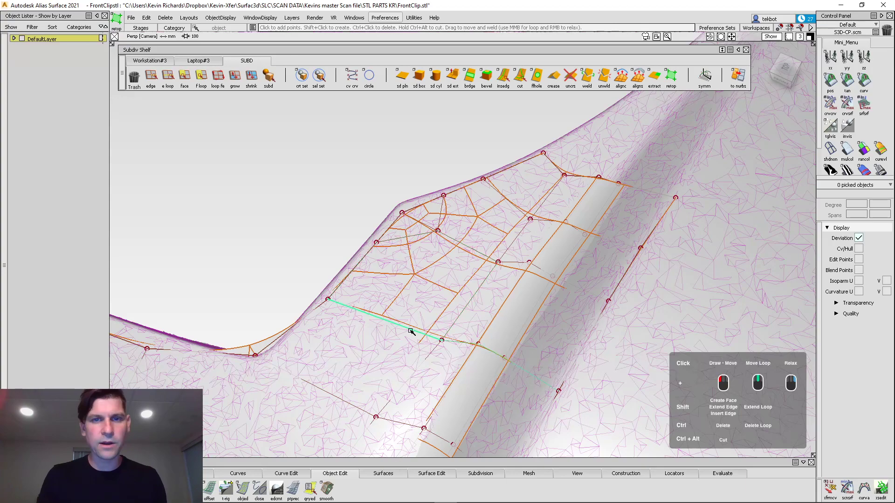
Try deleting the edge loop that runs inward from the cutout corner, and undo the deletion
left_click_drag(410, 329, 371, 299, "alt+shift")
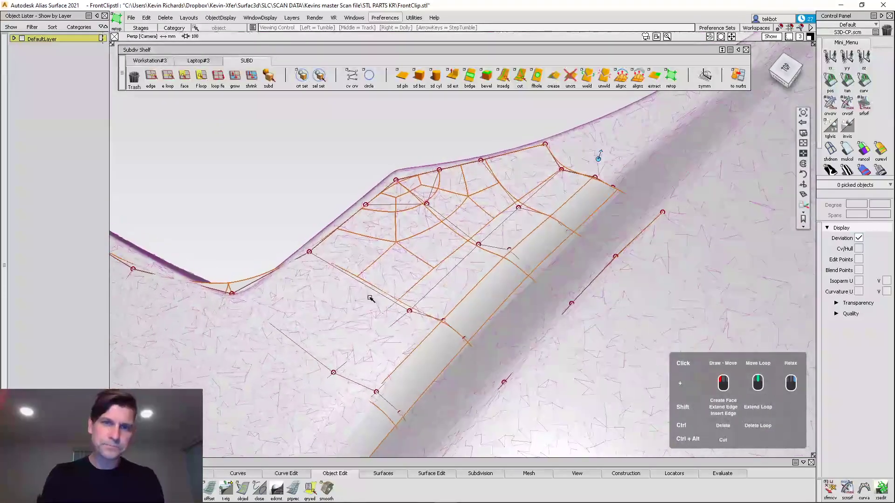
middle_click_drag(366, 243, 432, 234, "alt+shift")
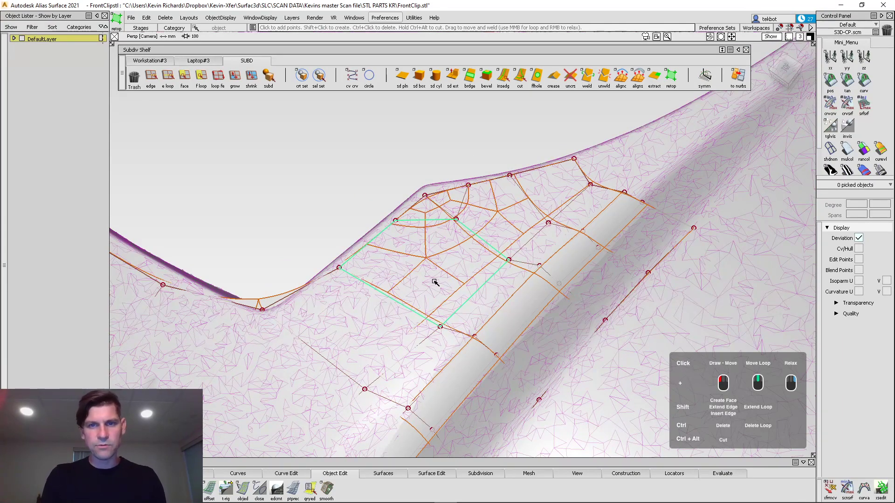
left_click_drag(424, 128, 511, 339, "alt+shift")
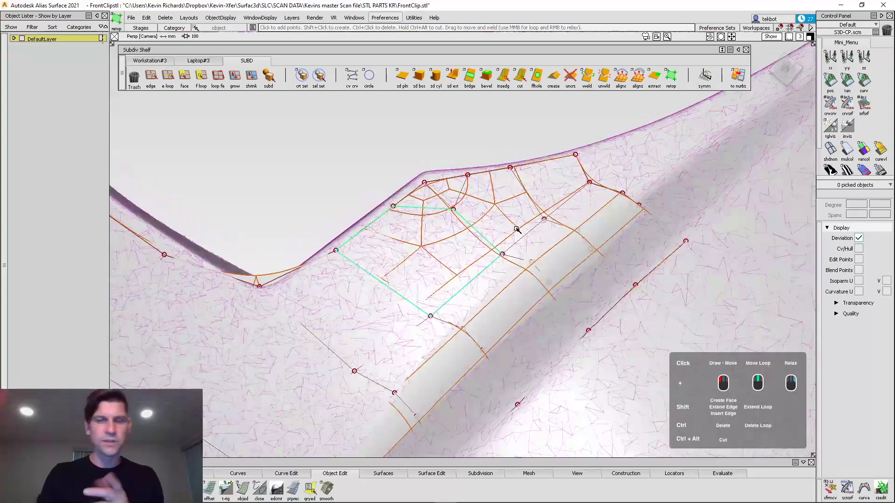
middle_click_drag(502, 234, 478, 239, "alt+shift")
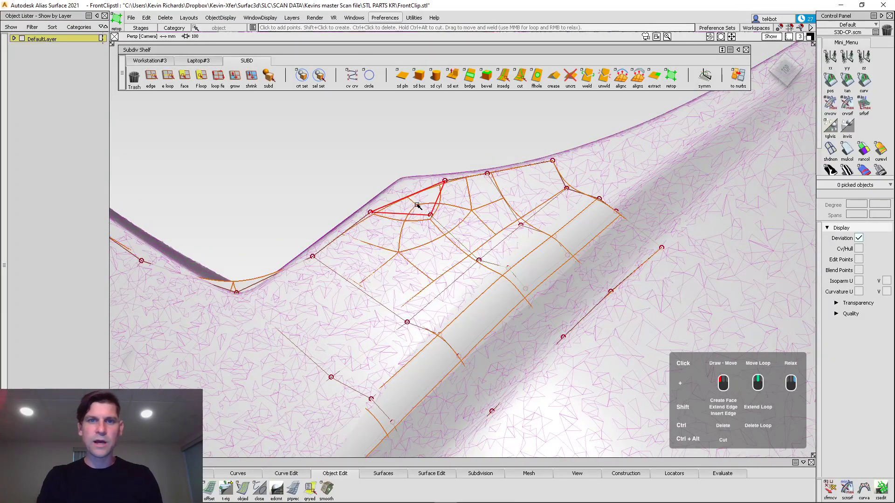
mouse_move(424, 278)
left_mouse_down("alt+shift")
mouse_move(427, 297)
mouse_move(426, 261)
left_mouse_up("alt+shift")
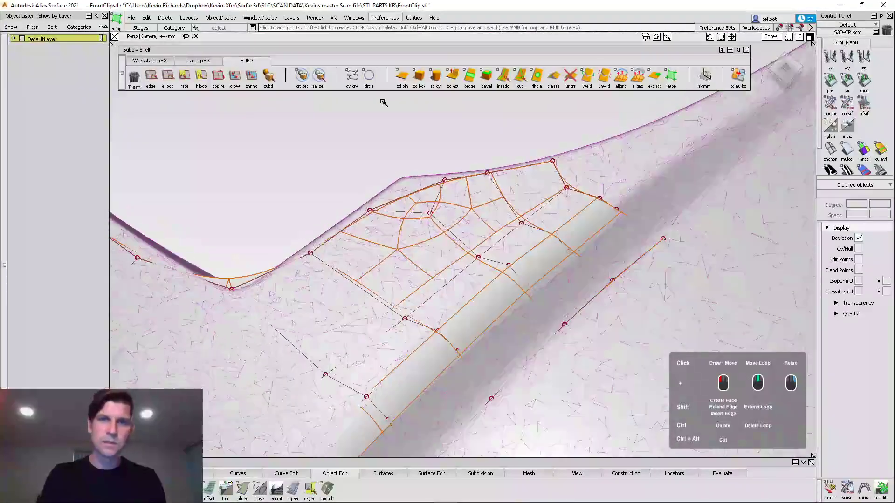
middle_click(412, 194, "ctrl")
key("ctrl+z")
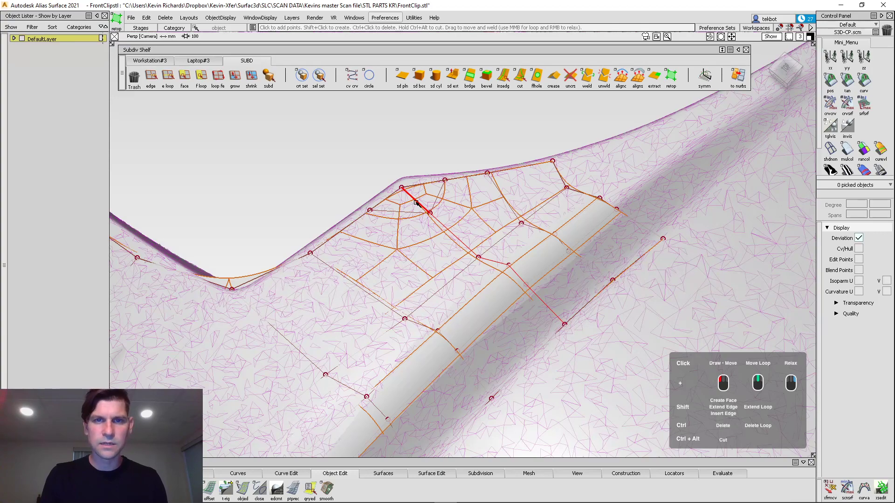
Reposition a border point and extend the border edges beside the cutout corner outward into narrow faces along the rim
left_click_drag(405, 193, 408, 283, "alt+shift")
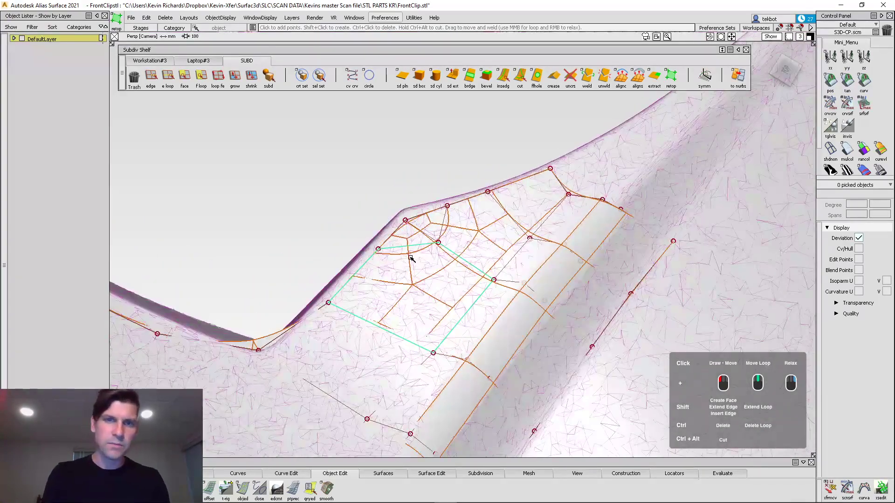
left_click_drag(412, 239, 399, 255, "alt+shift")
scroll(395, 262, "up", 5)
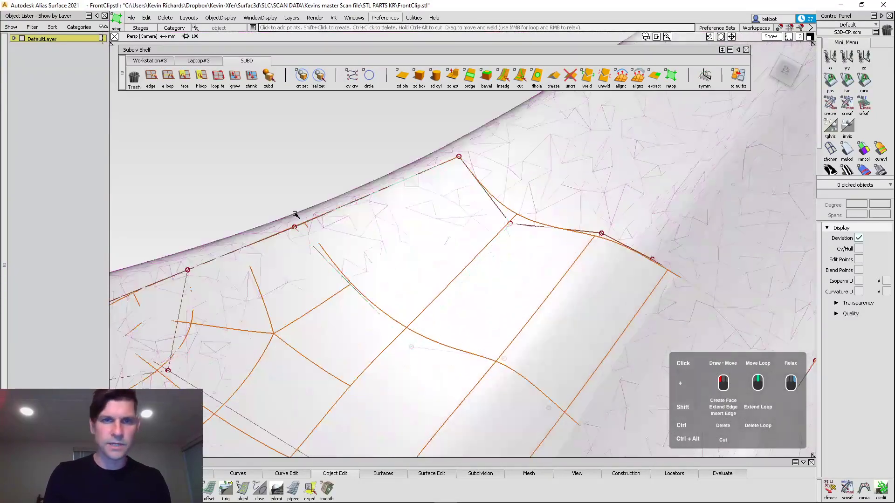
left_click_drag(281, 229, 446, 227, "alt+shift")
left_click_drag(446, 222, 433, 219)
left_click_drag(447, 160, 439, 162, "shift")
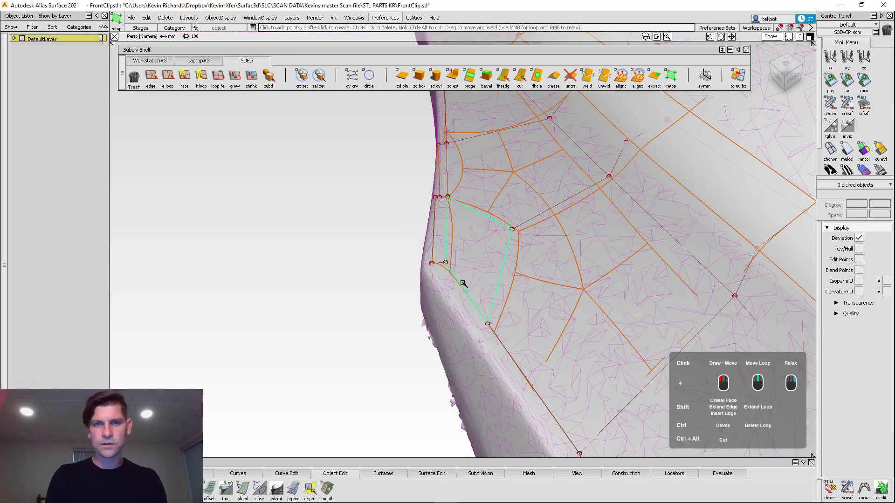
Extend the next border edge past the corner outward and weld its end point to the adjacent rim face
left_click_drag(456, 280, 447, 286, "shift")
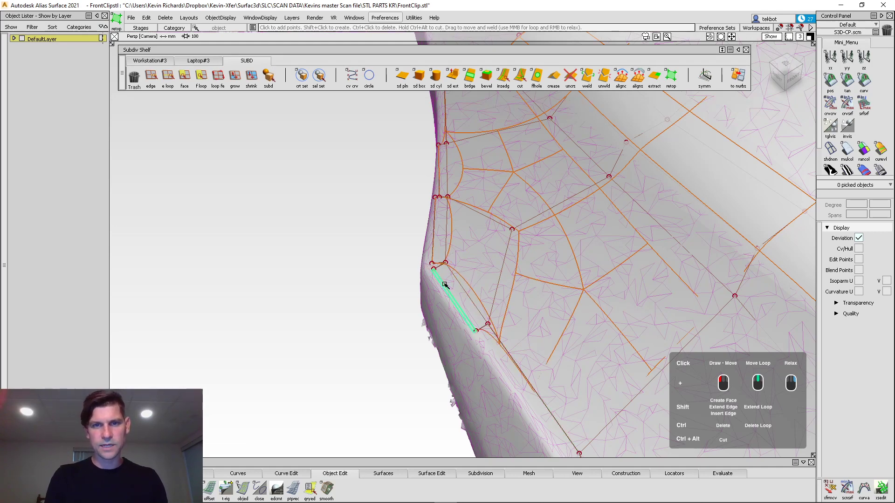
left_click_drag(431, 270, 431, 270)
left_click(428, 265)
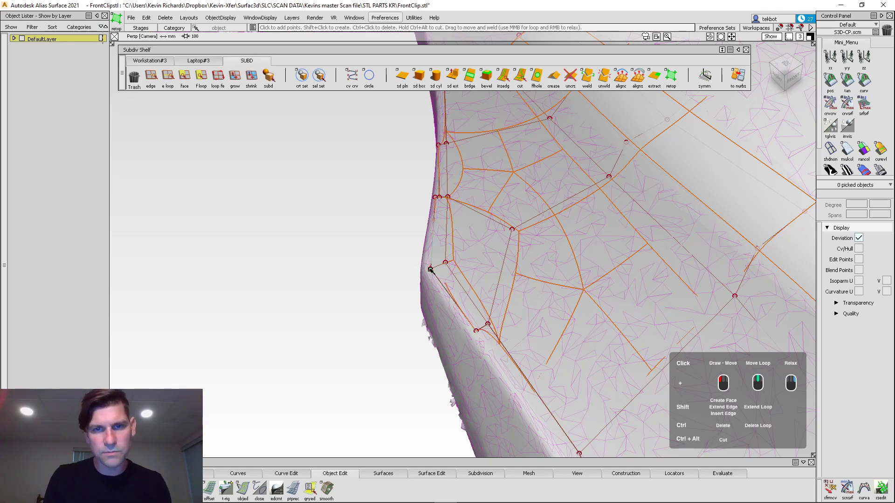
Move the points of two cross rows beside the cutout corner along the raised bead to even out their spacing
left_click_drag(457, 259, 371, 244, "alt+shift")
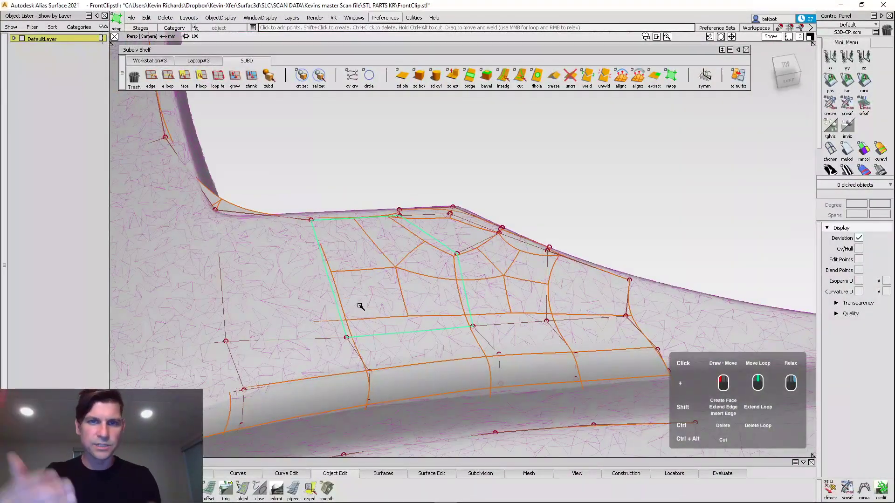
right_click_drag(393, 294, 441, 419, "alt+shift")
left_click_drag(441, 419, 397, 409, "alt+shift")
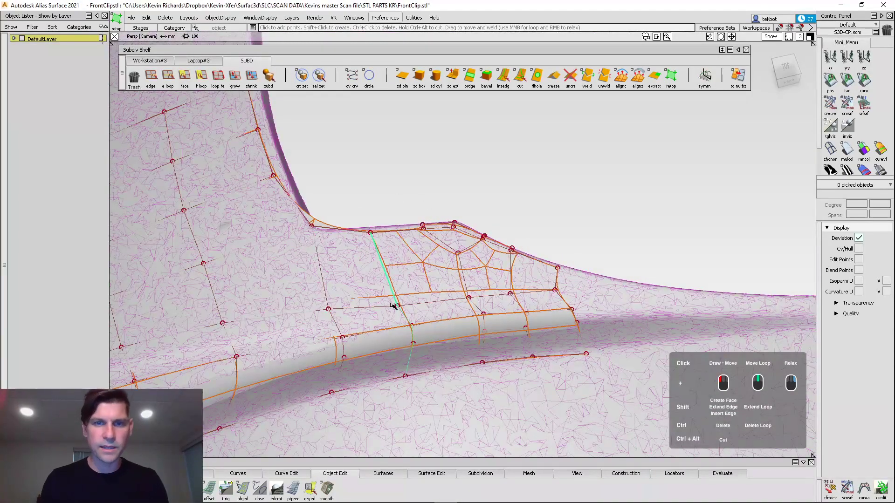
left_click_drag(405, 316, 395, 361)
left_click_drag(482, 350, 487, 350)
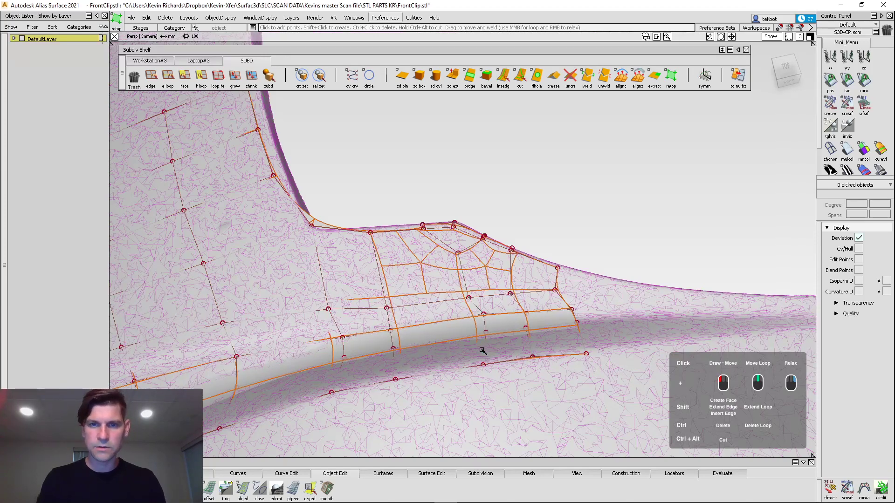
left_click_drag(484, 314, 473, 320)
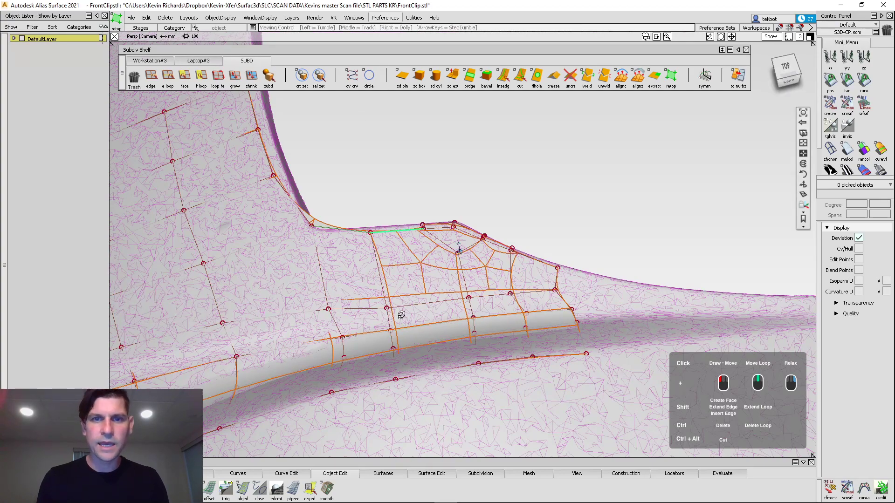
Cut two new edge rows from the rim points around the corner across the bead to the outer border
left_click_drag(399, 314, 399, 336, "alt+shift")
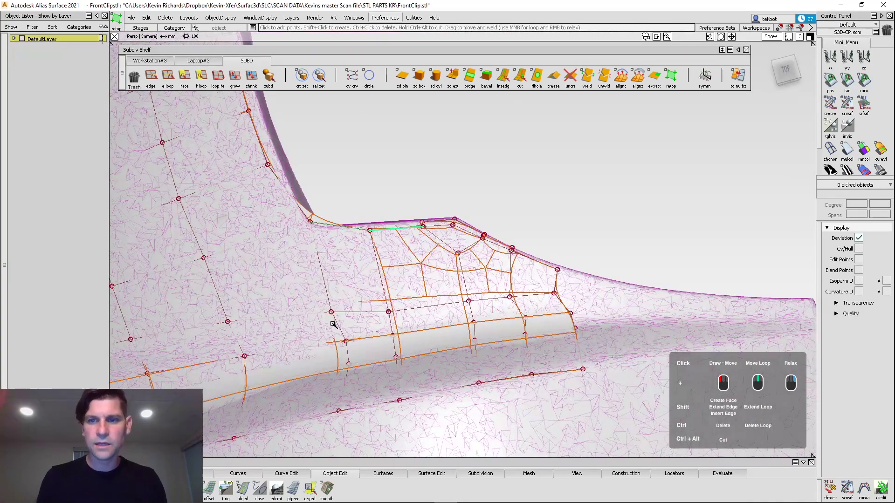
left_click_drag(423, 226, 483, 405, "ctrl+alt")
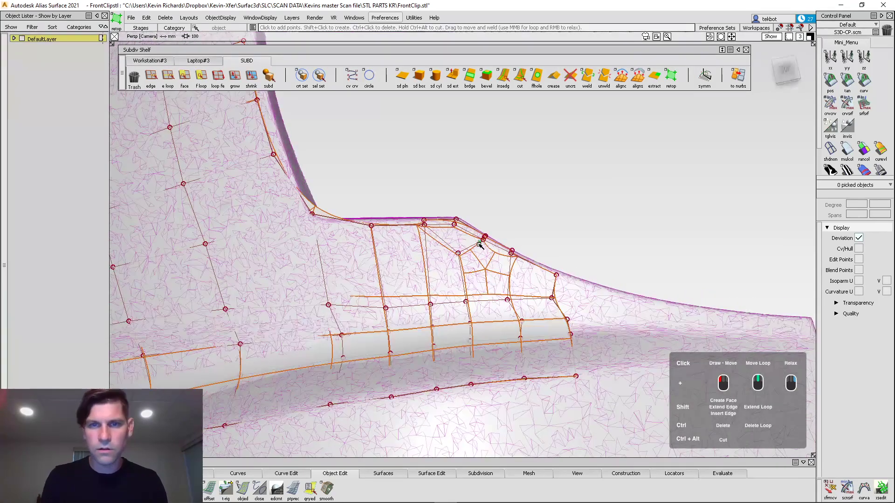
left_click_drag(484, 240, 505, 404, "ctrl+alt")
Adjust the inner points of the narrow rim strip behind the corner, shifting two of them slightly away from the rim
left_click_drag(526, 322, 649, 345, "alt+shift")
right_click_drag(401, 279, 494, 275, "alt+shift")
middle_click_drag(490, 187, 507, 284, "alt+shift")
left_click_drag(508, 284, 551, 238, "alt+shift")
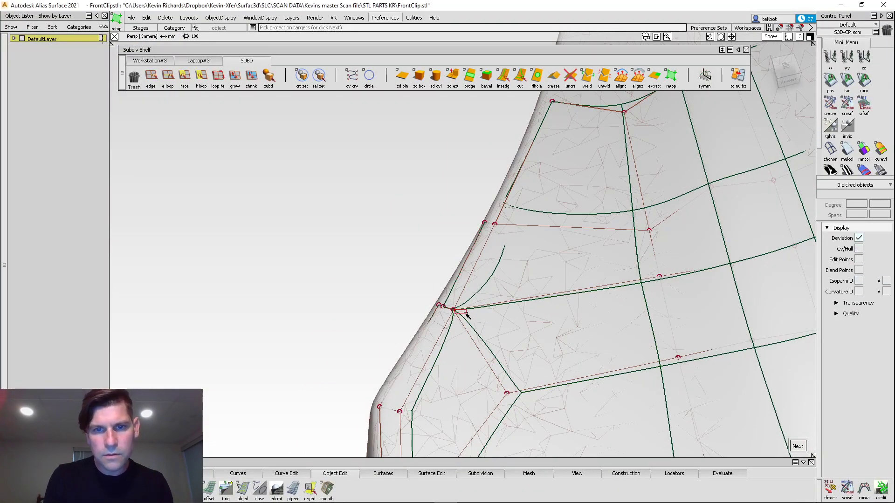
left_click(445, 309)
mouse_move(482, 233)
left_mouse_down("ctrl+shift")
mouse_move(484, 274)
mouse_move(461, 331)
mouse_move(474, 313)
left_mouse_up("ctrl+shift")
middle_click_drag(503, 179, 511, 228, "ctrl+shift")
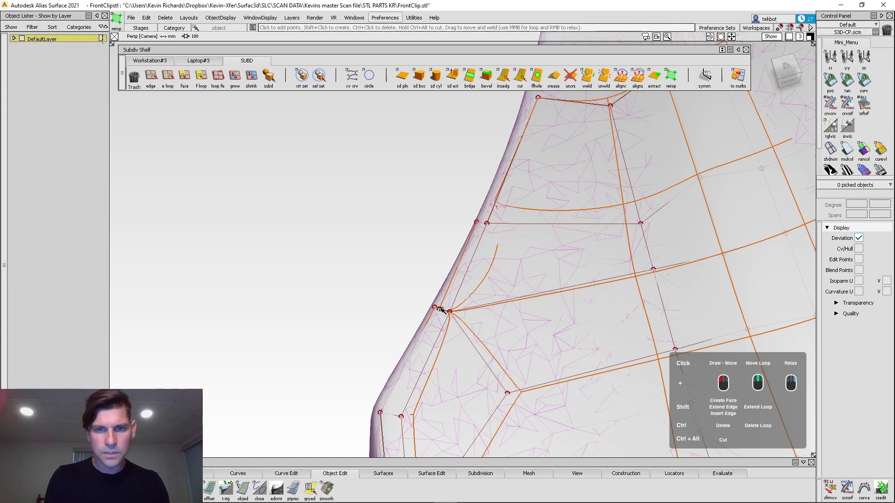
left_click_drag(450, 312, 453, 310)
left_click_drag(488, 224, 495, 224)
Shift the far end point of the inner border inward and extend the last border edge out to the cutout rim
left_click_drag(430, 321, 503, 215, "alt+shift")
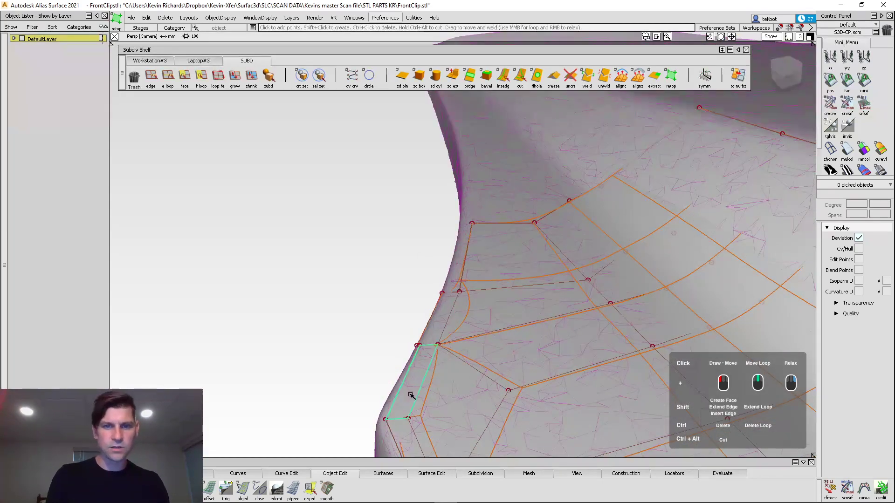
right_click_drag(411, 395, 494, 402, "alt+shift")
middle_click_drag(494, 402, 511, 227, "alt+shift")
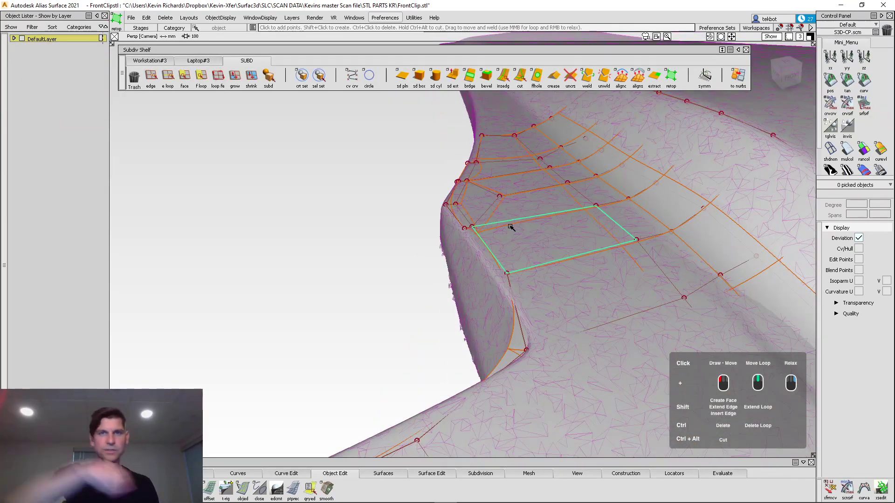
key("alt+shift")
left_click_drag(529, 179, 195, 317, "alt+shift")
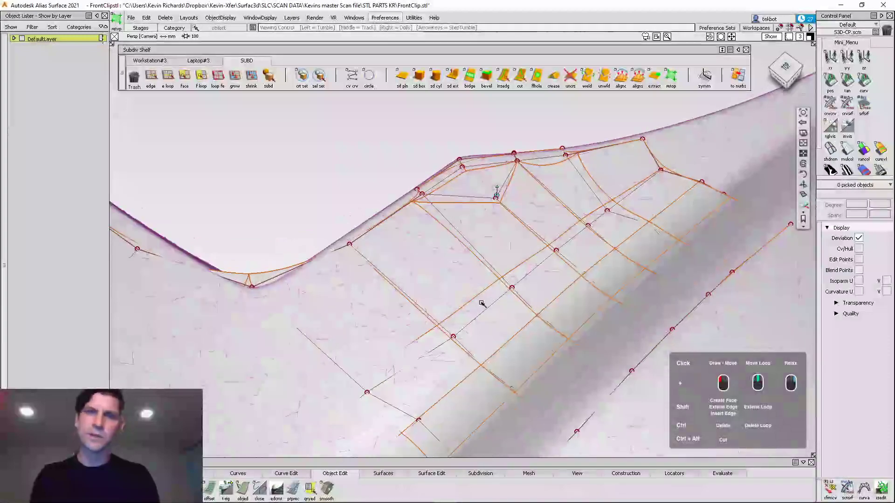
right_click_drag(482, 303, 555, 289, "alt+shift")
left_click_drag(536, 261, 507, 266, "alt+shift")
right_click_drag(507, 267, 555, 173, "alt+shift")
middle_click_drag(576, 114, 546, 187, "alt+shift")
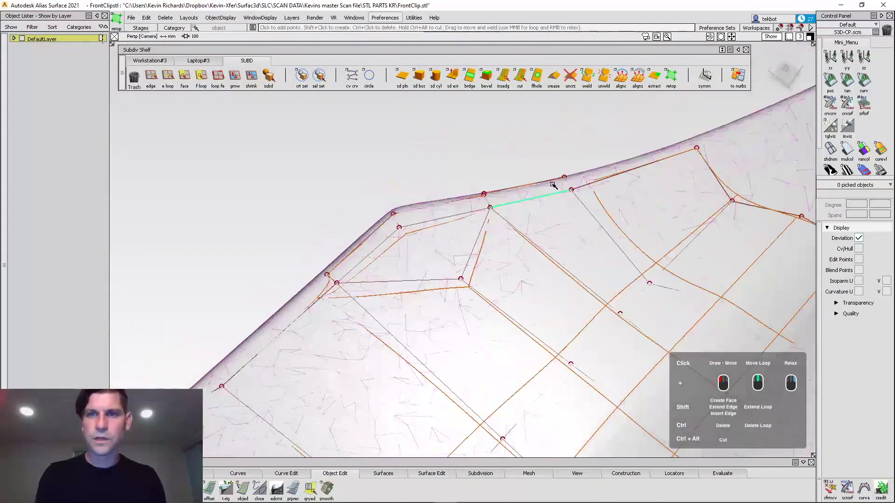
middle_click_drag(697, 148, 699, 152)
left_click_drag(661, 163, 656, 152, "shift")
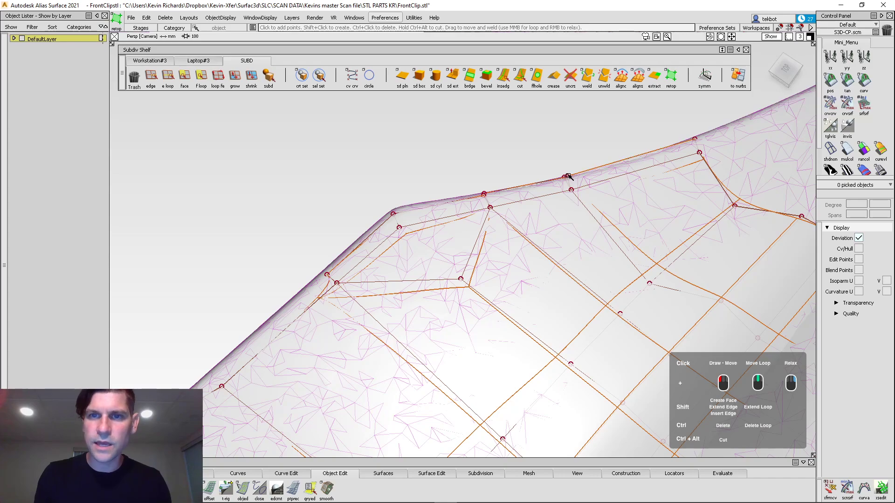
Pick the Subdiv grid rather than the FrontClip scan mesh and reopen the Subdiv Retopo options
left_click_drag(567, 175, 591, 342, "alt+shift")
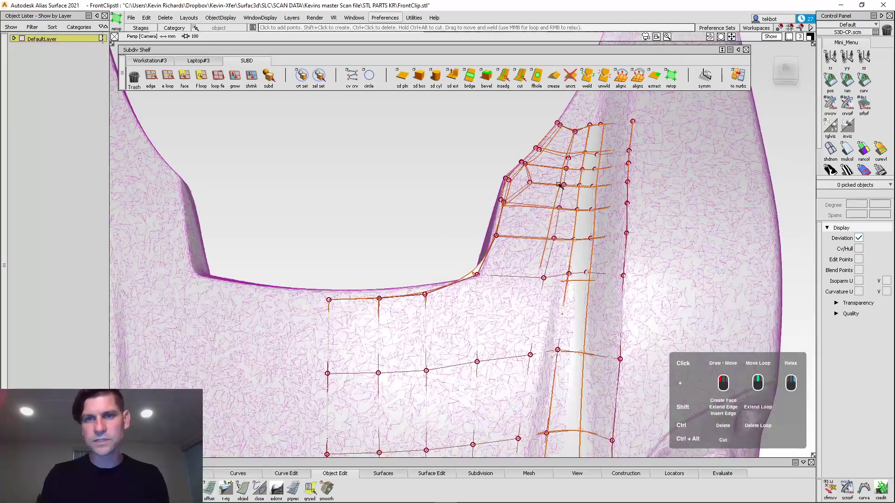
left_click_drag(478, 343, 524, 303, "alt+shift")
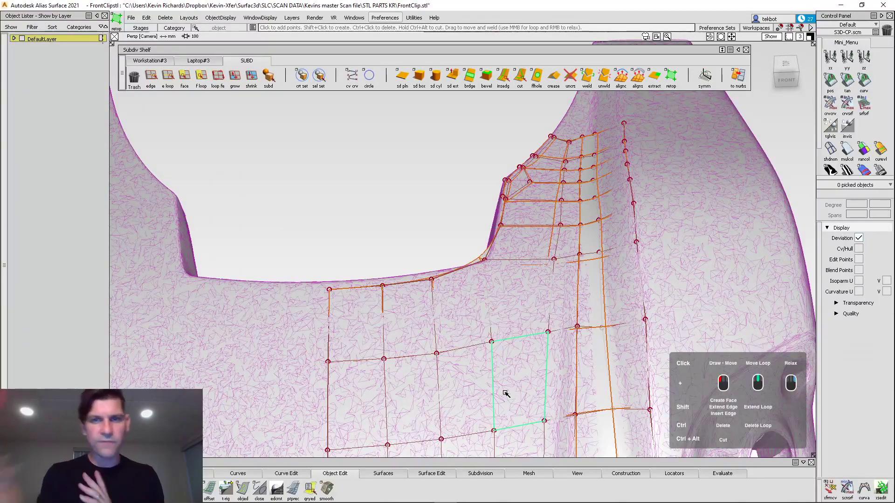
left_click_drag(513, 373, 451, 261, "alt+shift")
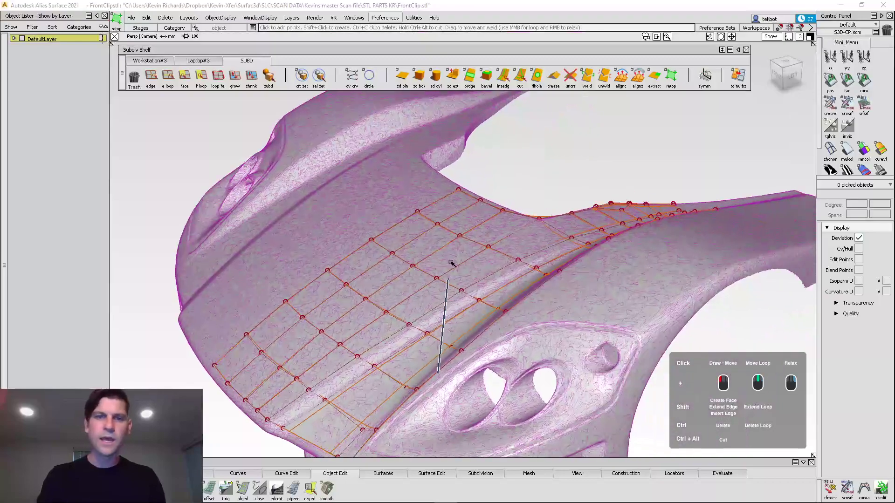
left_click(449, 229)
left_click(445, 231)
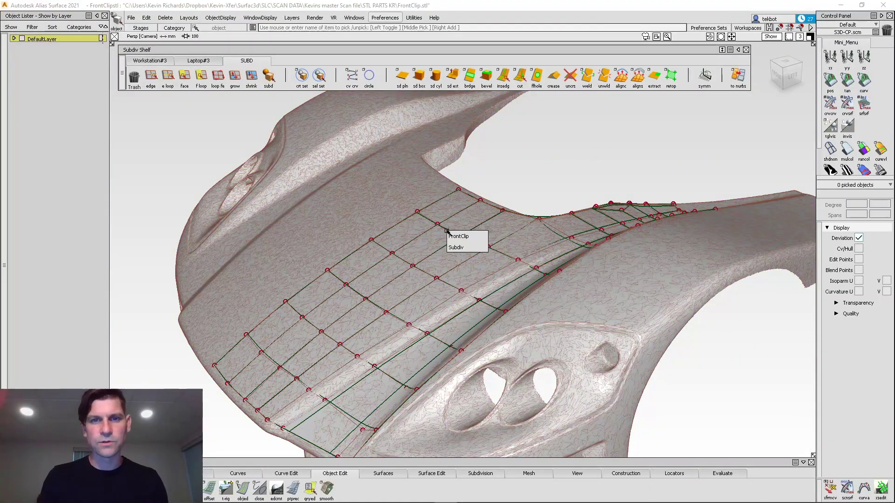
left_click(457, 249)
left_click_drag(417, 328, 485, 317, "alt+shift")
left_click(671, 77)
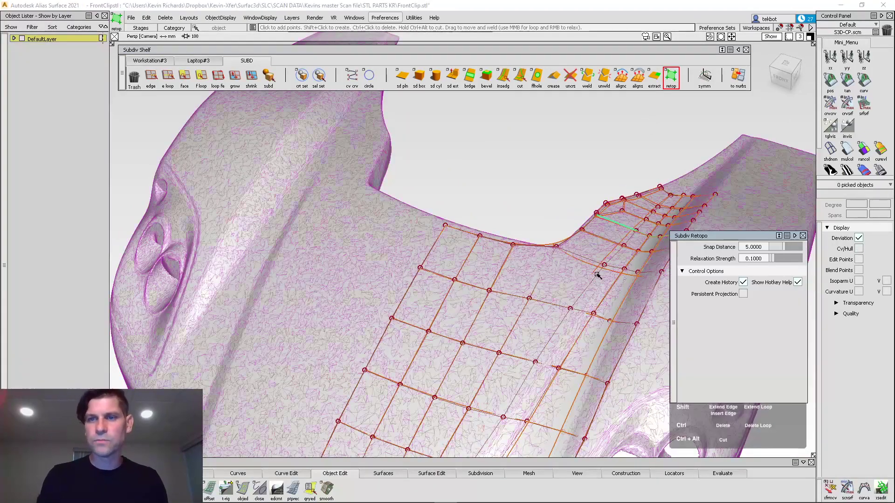
Toggle the Persistent Projection option for Subdiv Retopo and close its options
middle_click_drag(485, 284, 373, 249, "alt+shift")
left_click_drag(374, 250, 421, 281, "alt+shift")
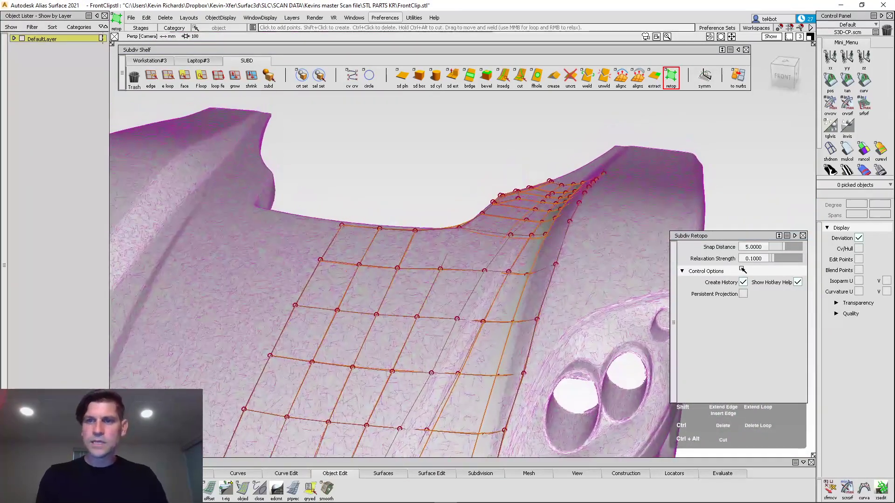
left_click_drag(756, 236, 699, 224)
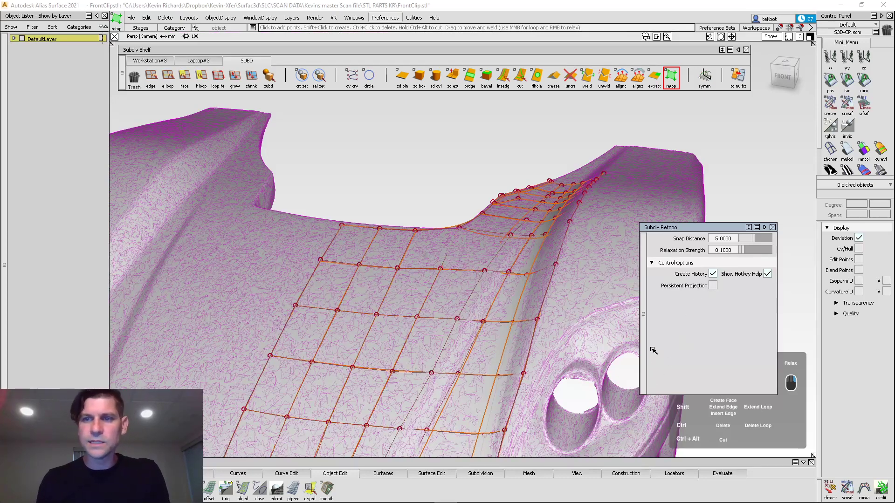
left_click(717, 284)
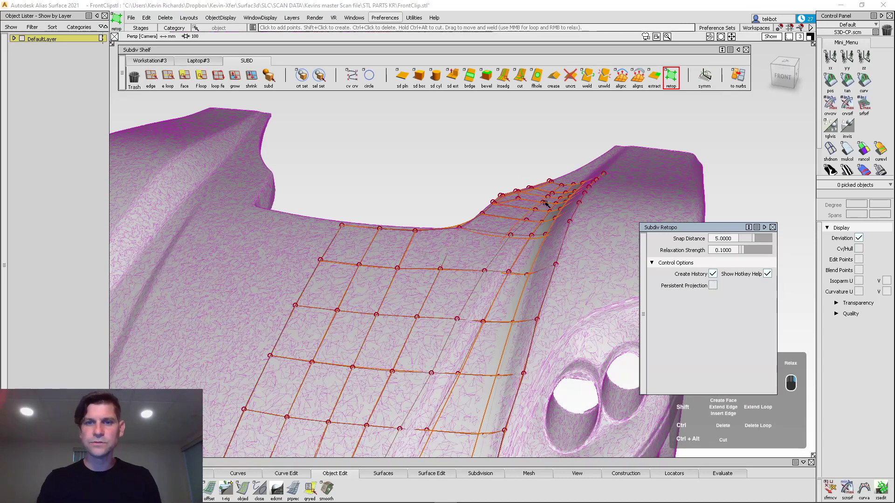
left_click(773, 227)
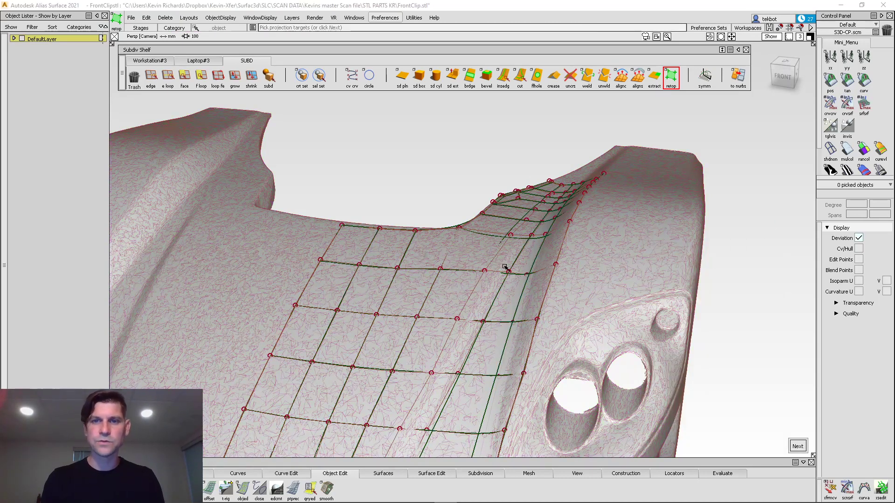
Pick the two outer border points beside the bead just below the cutout corner, trying a free Move and undoing it
left_click(569, 219)
left_click_drag(563, 269, 565, 240, "ctrl+shift")
left_click(570, 222)
left_click(556, 264)
middle_click_drag(573, 292, 586, 258, "ctrl+shift")
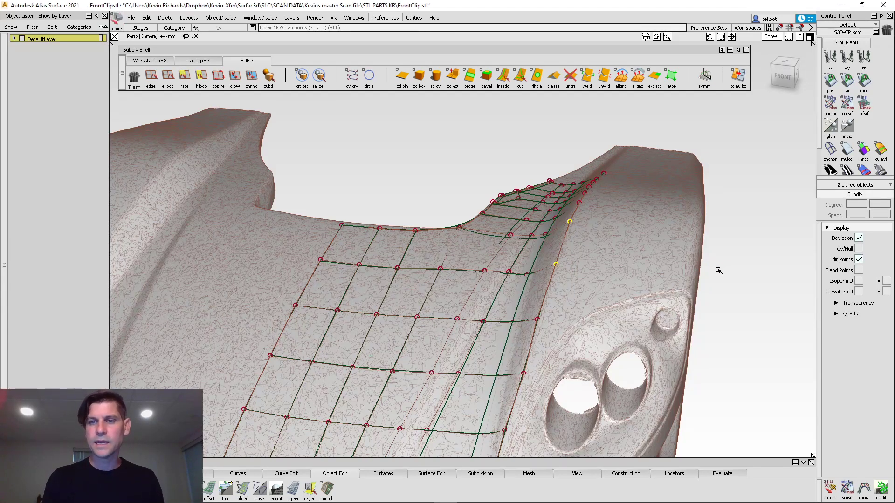
mouse_move(722, 293)
right_mouse_down()
mouse_move(723, 301)
mouse_move(724, 254)
mouse_move(723, 303)
mouse_move(727, 279)
right_mouse_up()
key("ctrl+z")
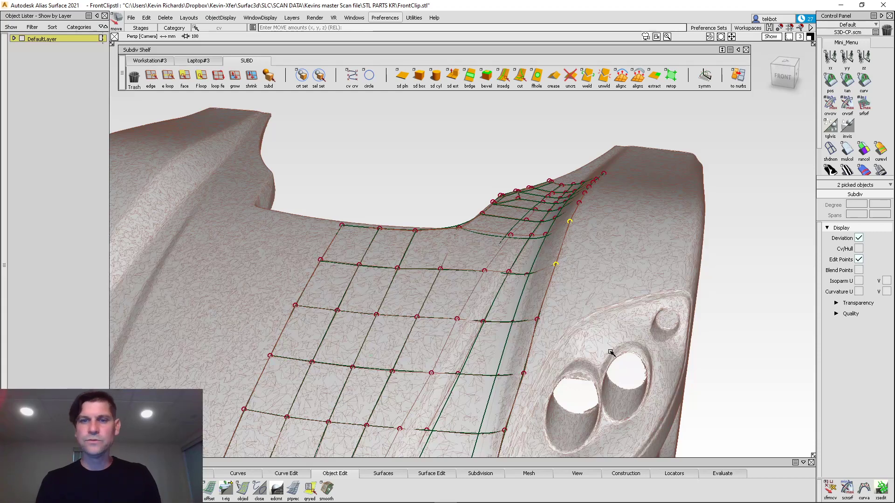
Shift the two picked outer border points slightly along the surface normal
left_click_drag(576, 287, 619, 262, "ctrl+shift")
middle_click(597, 277, "ctrl+shift")
middle_click_drag(572, 273, 571, 268, "ctrl+shift")
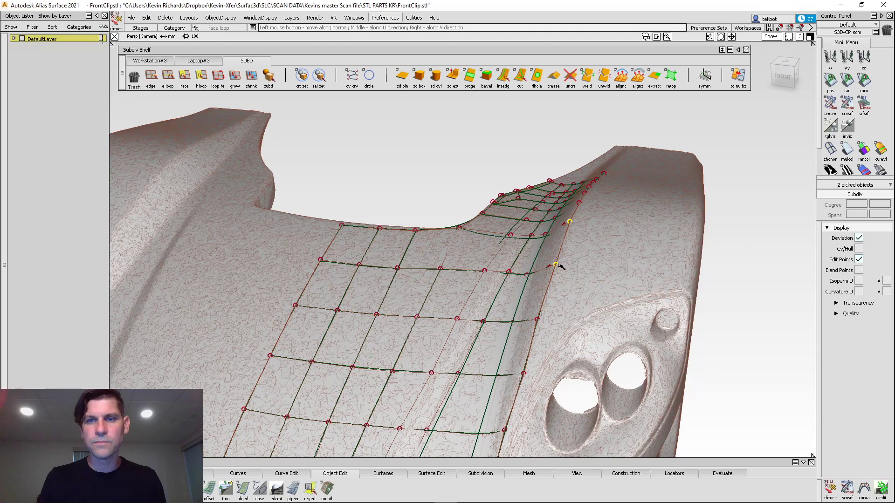
key("alt+shift")
left_click_drag(622, 267, 609, 273)
left_click_drag(558, 319, 620, 330, "alt+shift")
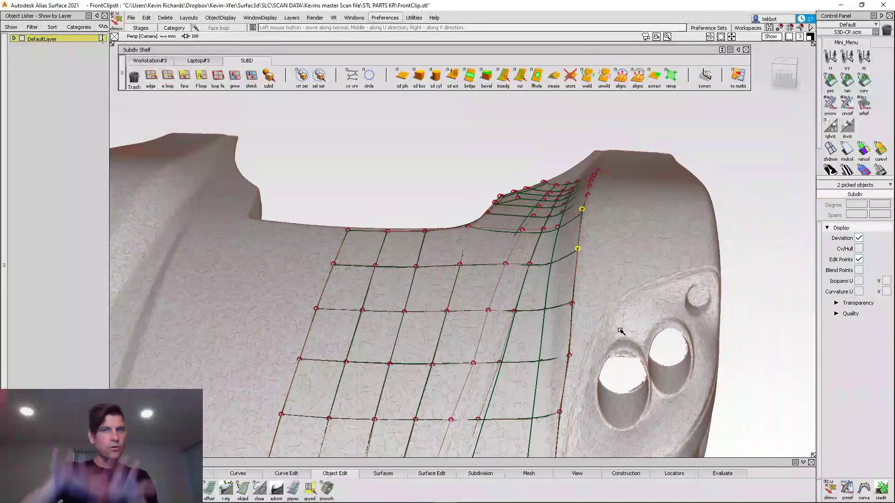
left_click_drag(620, 331, 604, 309)
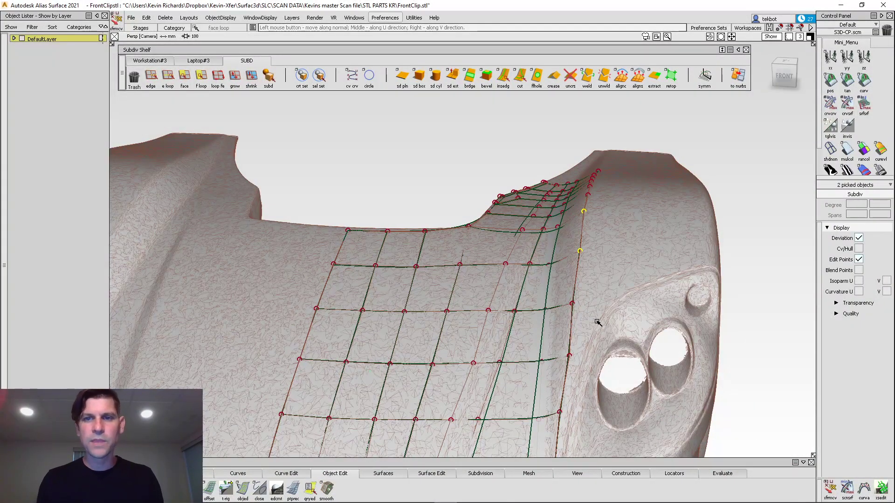
Restart Subdiv Retopo with its options shown and turn on Persistent Projection
left_click(671, 76)
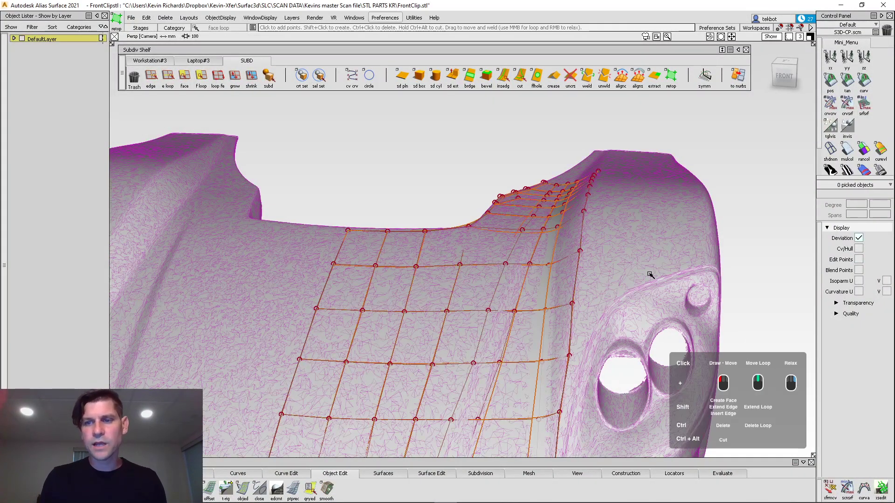
double_click(670, 76)
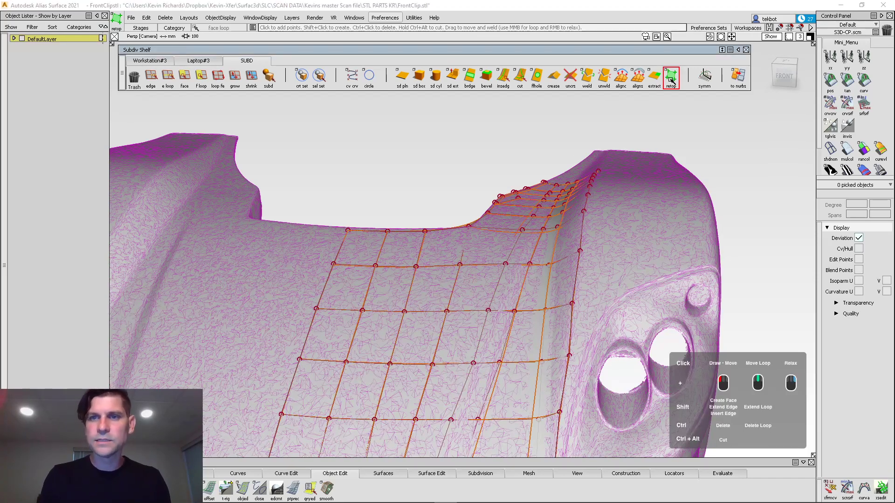
left_click(714, 286)
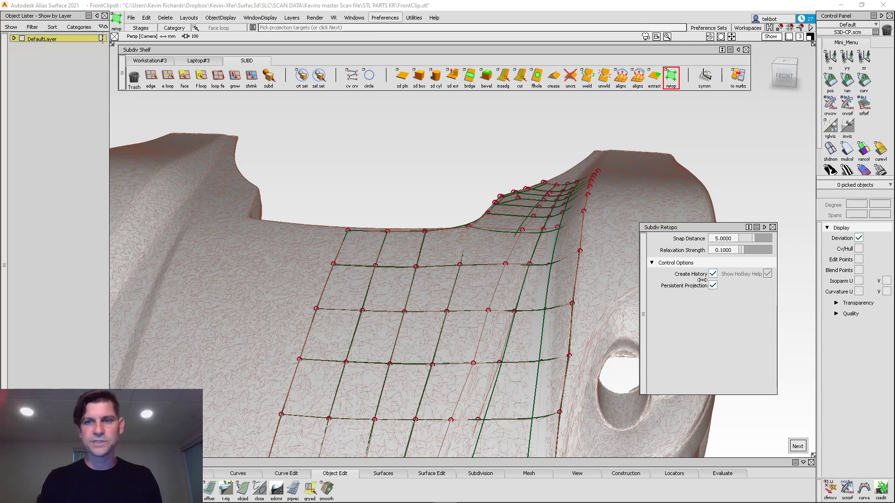
Try to move the two outer border points freely, undo the move and return to Subdiv Retopo
mouse_move(553, 217)
left_mouse_down("ctrl+shift")
mouse_move(582, 223)
mouse_move(601, 273)
left_mouse_up("ctrl+shift")
middle_click_drag(601, 272, 615, 262, "ctrl+shift")
right_click_drag(616, 262, 621, 270)
key("ctrl+z")
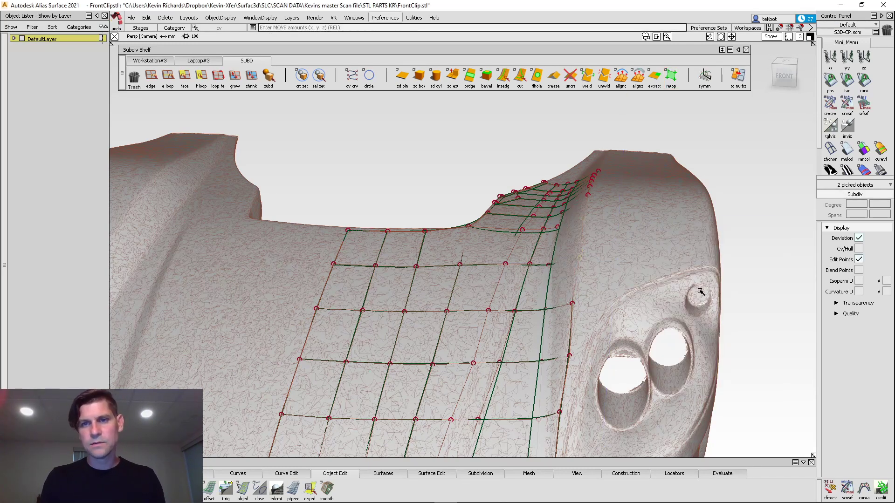
left_click_drag(598, 276, 592, 250, "ctrl+shift")
right_click_drag(585, 216, 586, 235, "ctrl+shift")
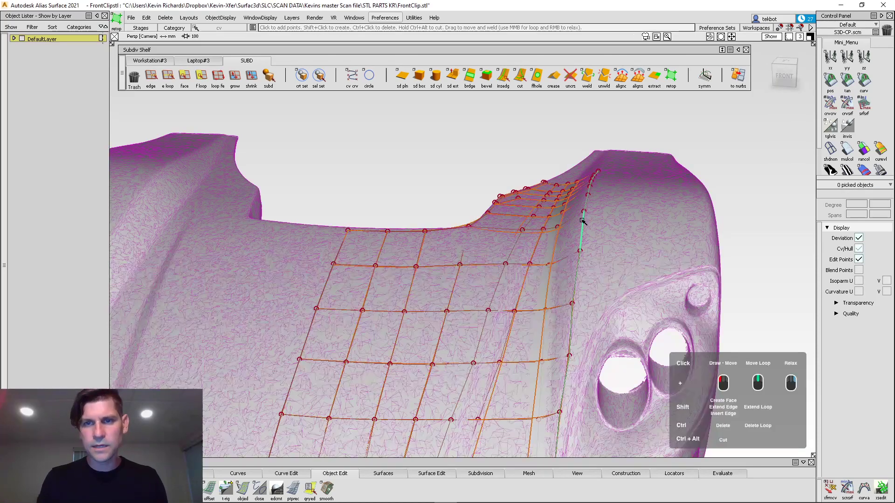
Try moving the two outer border points again with Persistent Projection switched on
left_click(713, 286)
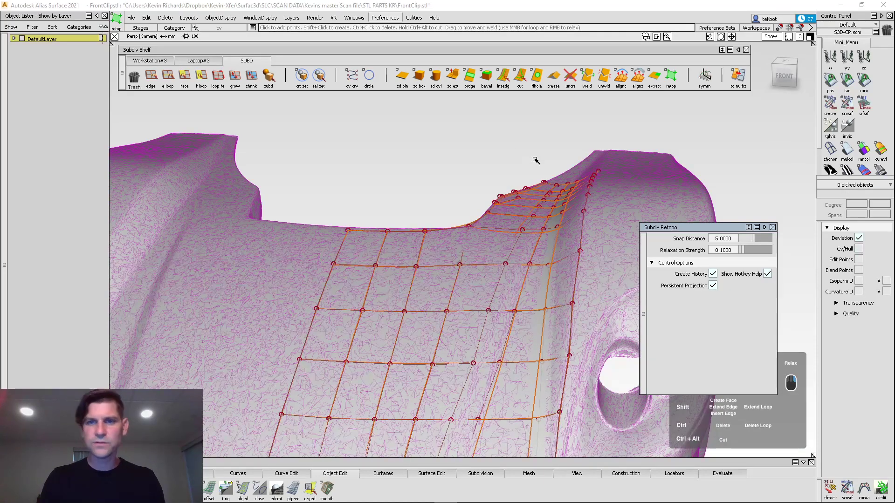
left_click_drag(586, 238, 601, 269, "ctrl+shift")
middle_click_drag(602, 270, 610, 256, "ctrl+shift")
middle_click_drag(605, 254, 632, 251)
middle_click_drag(618, 216, 642, 251)
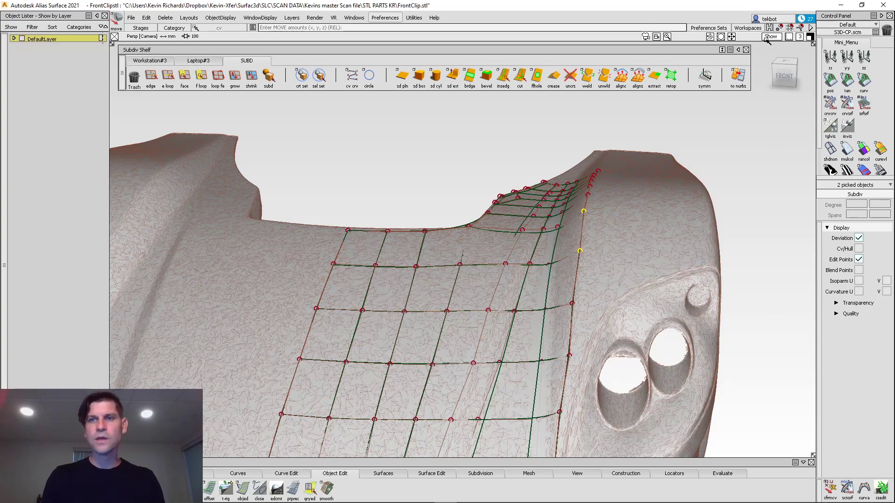
In the top view, pick the seven points of the grid's inner border and snap them onto the car's centreline
left_click(784, 60)
right_click_drag(513, 370, 421, 356, "alt+shift")
middle_click_drag(421, 356, 506, 224, "alt+shift")
left_click_drag(482, 424, 473, 331, "ctrl+shift")
mouse_move(382, 184)
left_mouse_down("ctrl+shift")
mouse_move(443, 157)
mouse_move(524, 416)
mouse_move(492, 412)
left_mouse_up("ctrl+shift")
middle_click_drag(490, 409, 488, 405, "ctrl+shift")
middle_click(476, 413, "alt")
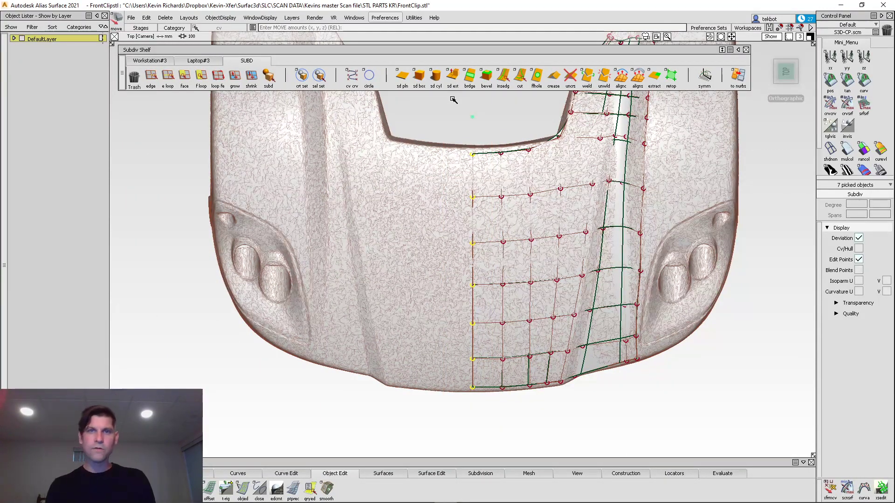
Return to Subdiv Retopo, turn off Persistent Projection and close the options
left_click_drag(510, 217, 529, 248, "alt+shift")
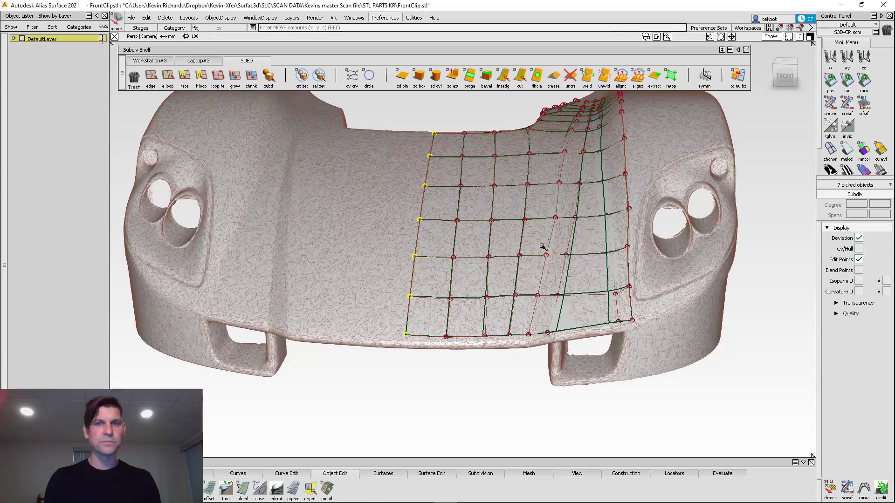
left_click_drag(554, 252, 655, 246, "alt+shift")
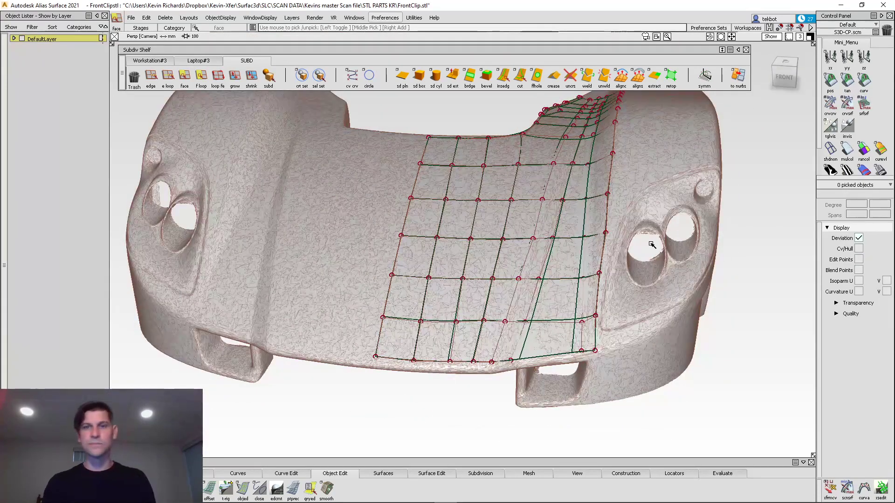
left_click_drag(479, 101, 480, 174, "ctrl+shift")
left_click_drag(663, 172, 634, 250, "alt+shift")
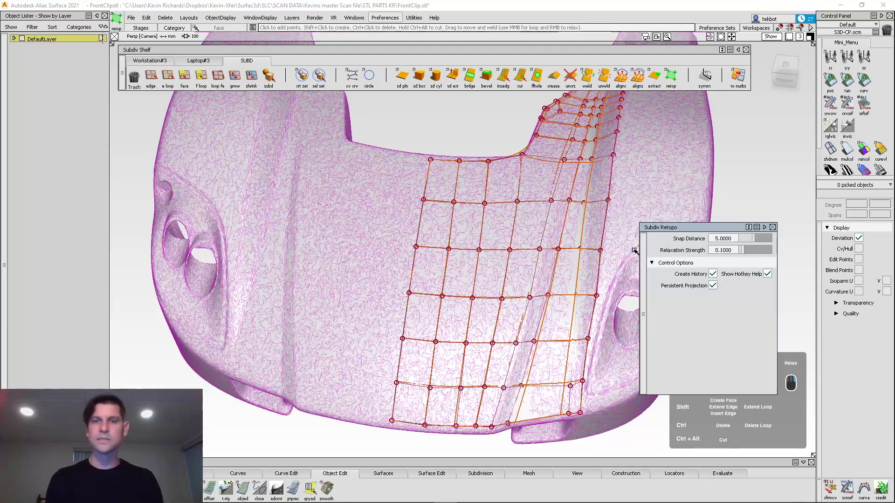
left_click_drag(564, 193, 391, 312, "alt+shift")
left_click_drag(292, 343, 525, 308, "alt+shift")
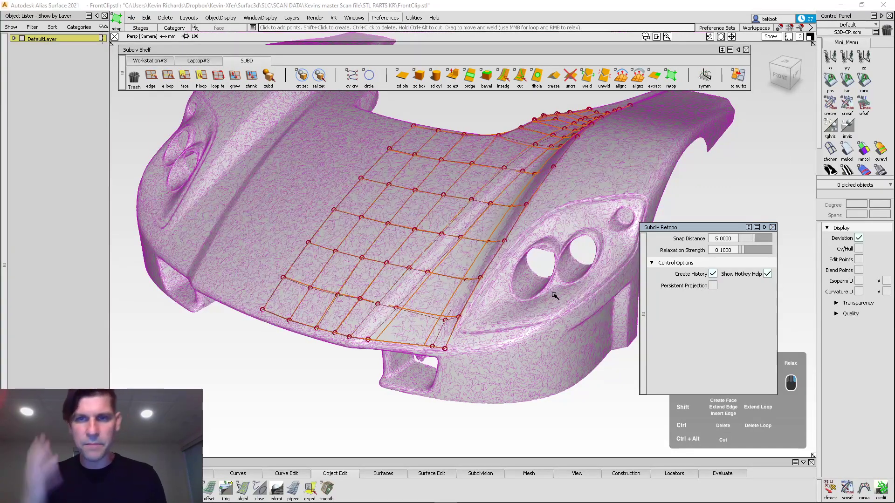
left_click_drag(476, 342, 516, 363, "alt+shift")
left_click(765, 227)
middle_click_drag(579, 275, 548, 324, "alt+shift")
right_click_drag(548, 324, 643, 291, "alt+shift")
left_click(772, 235)
left_click(772, 227)
Restart Subdiv Retopo and examine from several angles how the hood grid lies on the front clip scan
left_click_drag(519, 319, 478, 281, "alt+shift")
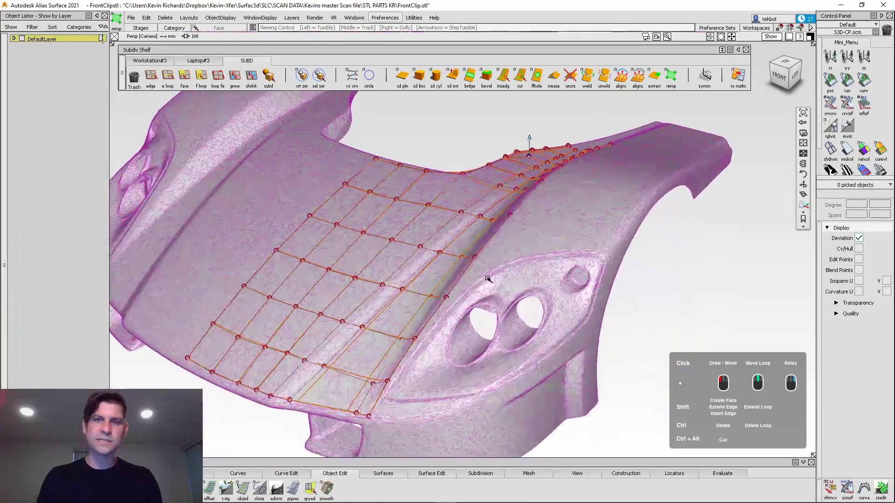
right_click_drag(478, 281, 475, 303, "alt+shift")
middle_click_drag(475, 303, 523, 279, "alt+shift")
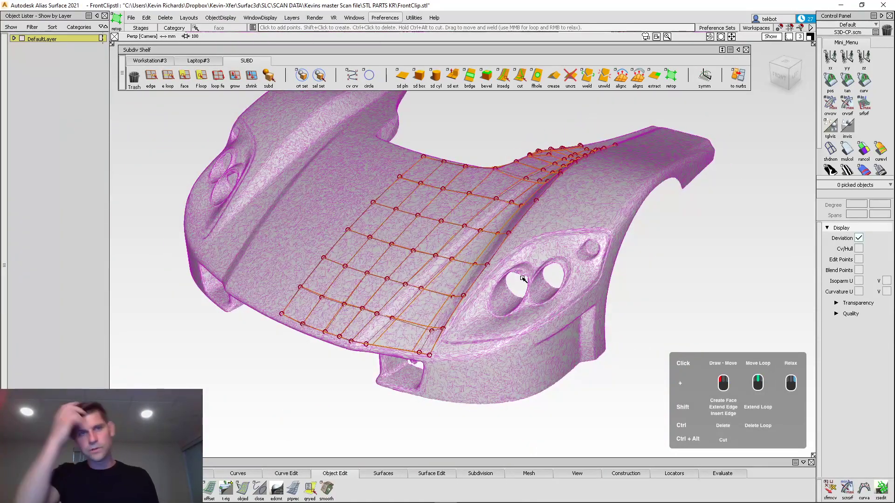
left_click_drag(417, 355, 432, 245, "ctrl+shift")
mouse_move(521, 253)
left_mouse_down("alt+shift")
mouse_move(509, 303)
mouse_move(498, 257)
left_mouse_up("alt+shift")
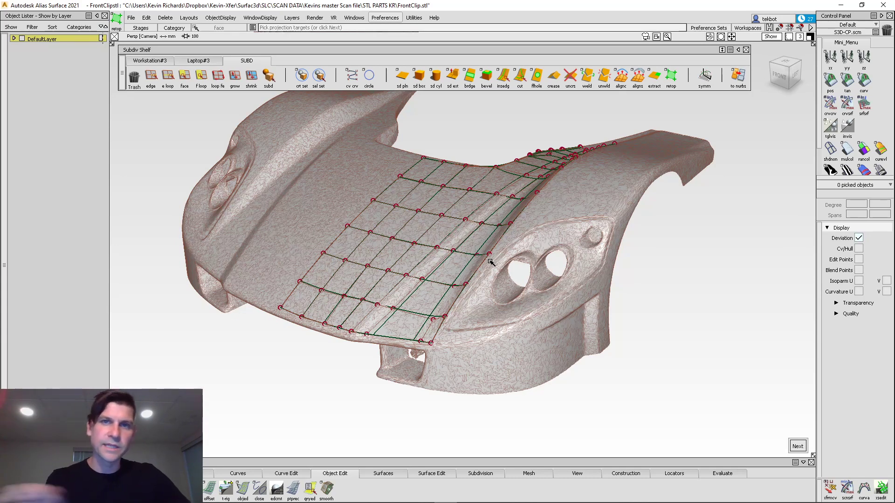
left_click_drag(527, 221, 521, 175, "ctrl+shift")
left_click(519, 176)
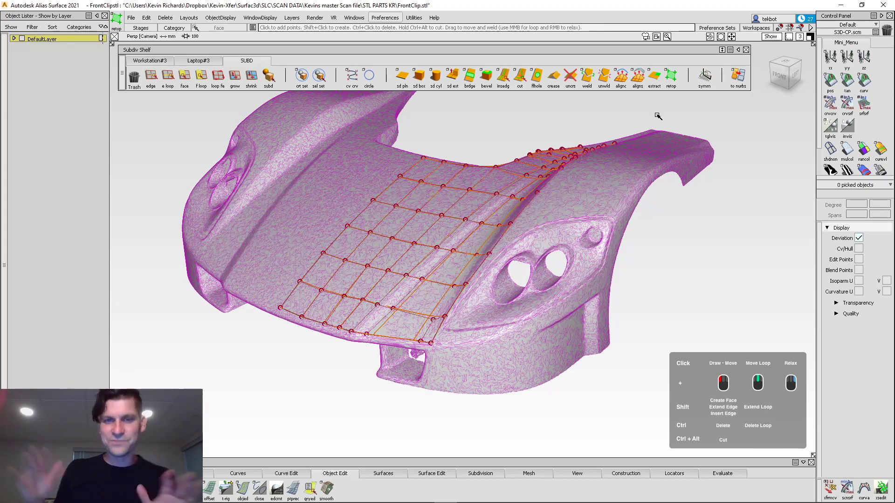
mouse_move(549, 154)
left_mouse_down("alt+shift")
mouse_move(527, 200)
mouse_move(539, 339)
mouse_move(525, 184)
left_mouse_up("alt+shift")
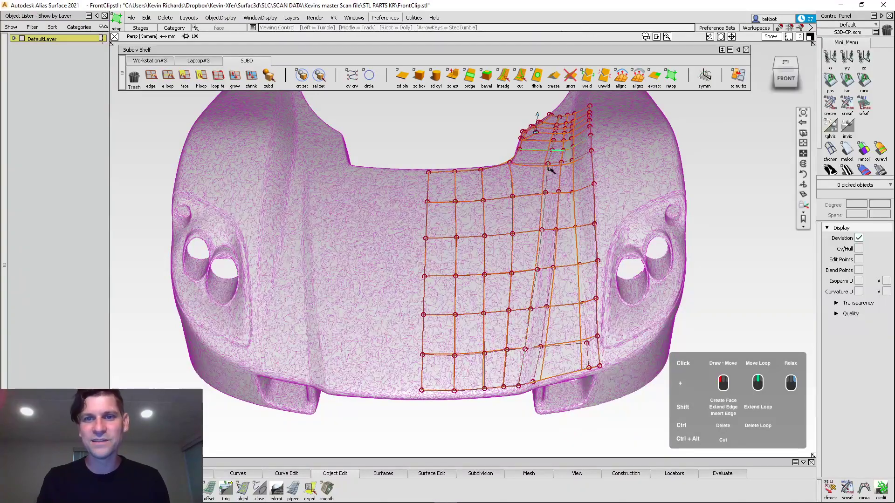
left_click_drag(547, 196, 548, 174, "alt+shift")
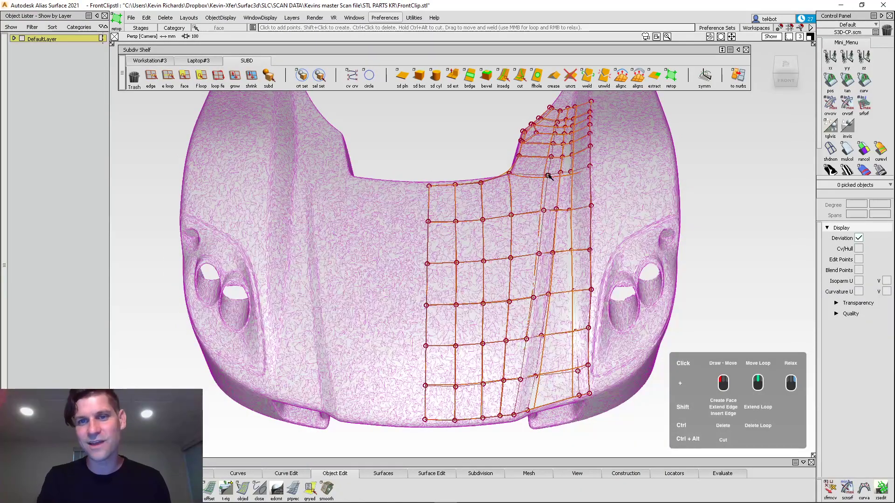
mouse_move(433, 376)
left_mouse_down("alt+shift")
mouse_move(395, 282)
mouse_move(451, 315)
mouse_move(447, 298)
left_mouse_up("alt+shift")
Assign the front clip scan mesh to a new layer named scan and hide that layer
left_click_drag(531, 373, 512, 114, "ctrl+shift")
left_click_drag(231, 96, 253, 168, "ctrl+shift")
left_click(252, 176)
key("ctrl+l")
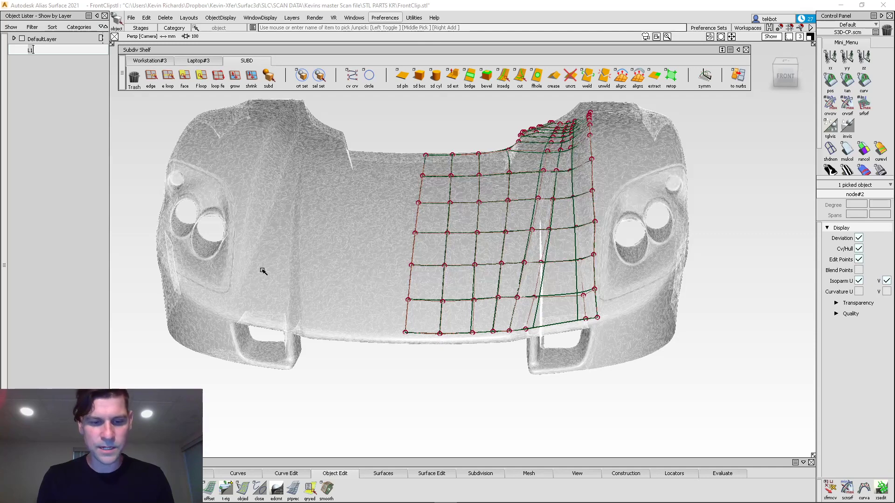
key("Return")
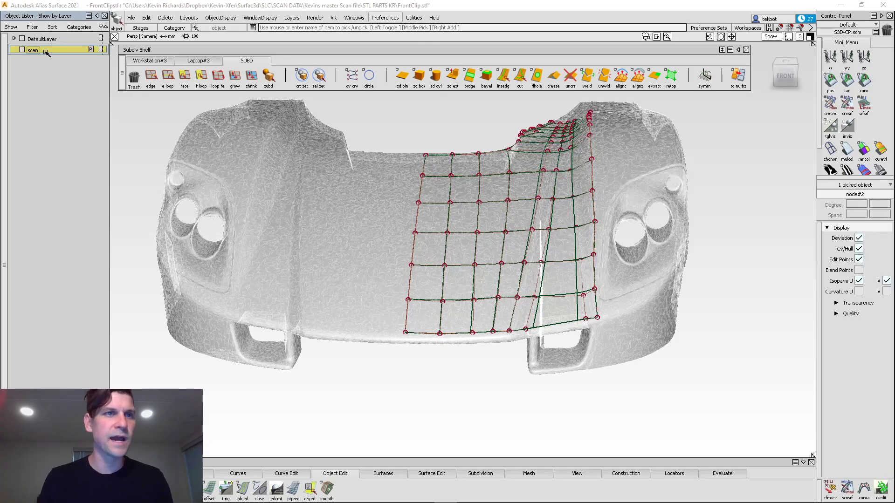
left_click(22, 49)
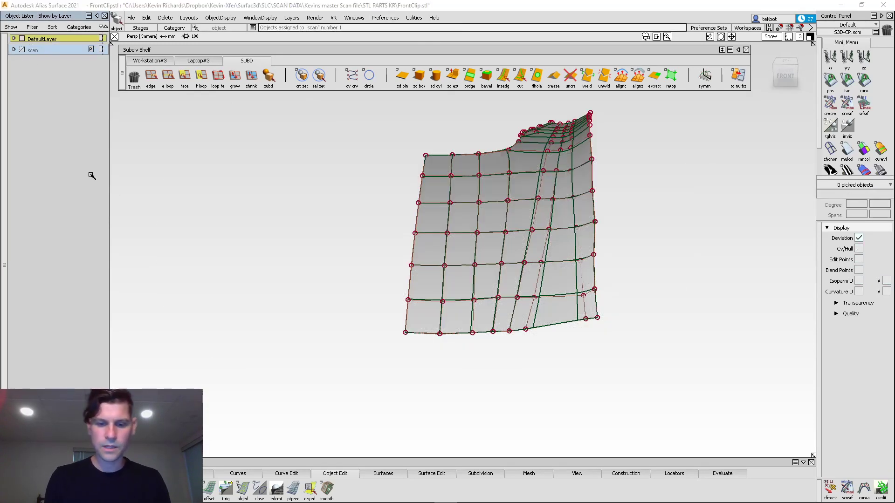
Create another new layer named subD
key("ctrl+l")
key("BackSpace")
type("sub")
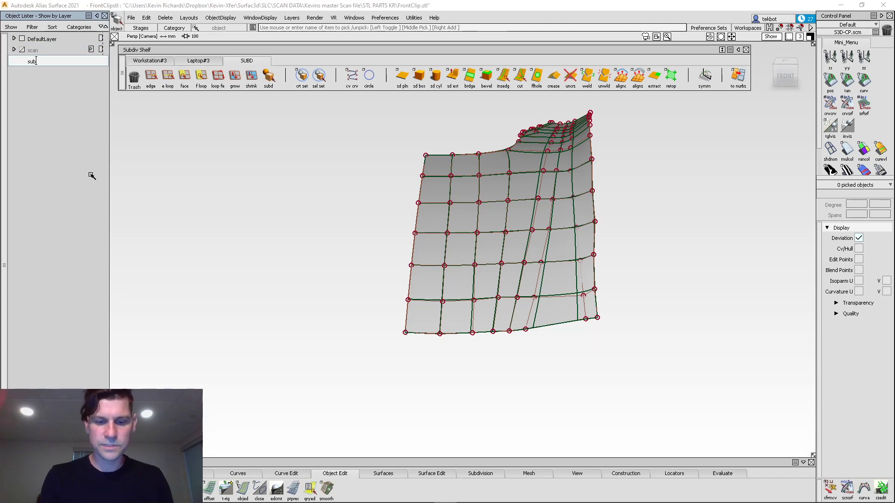
key("Return")
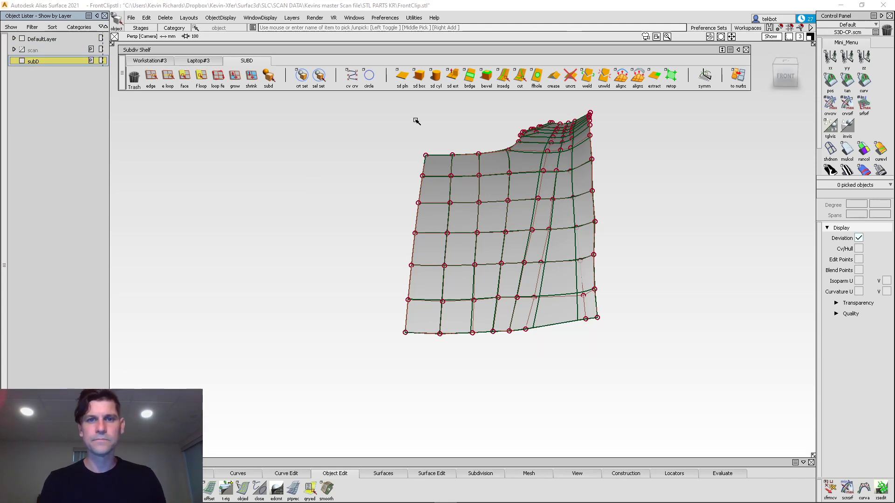
Pick the half hood grid and mirror a duplicate of it across the centreline
left_click(417, 200)
left_click(642, 308)
left_click_drag(642, 308, 676, 195, "alt+shift")
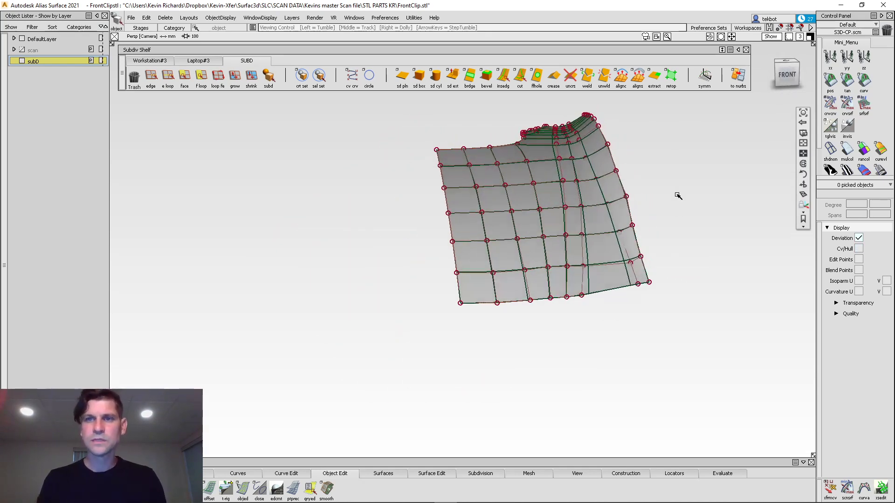
left_click(594, 118)
left_click_drag(654, 158, 671, 222, "alt+shift")
left_click(848, 59)
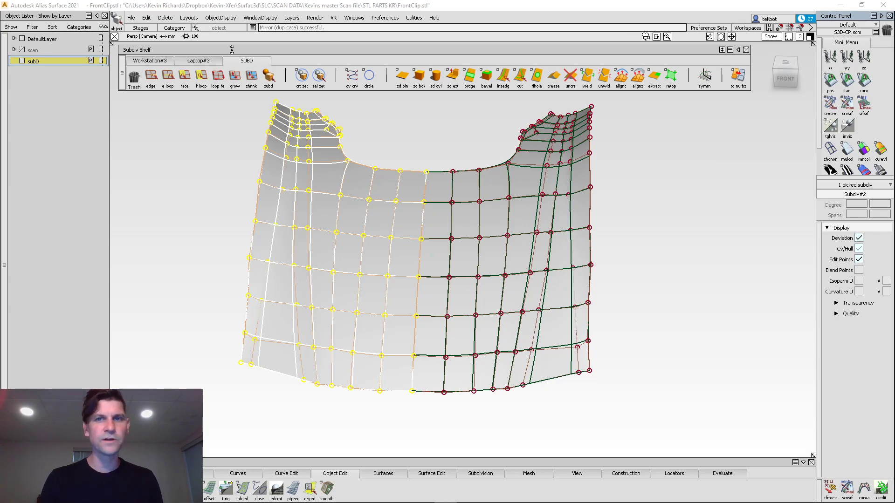
Weld the two mirrored subdiv halves along the centre seam using the To Tolerance weld type with a tolerance of 1.0
double_click(587, 76)
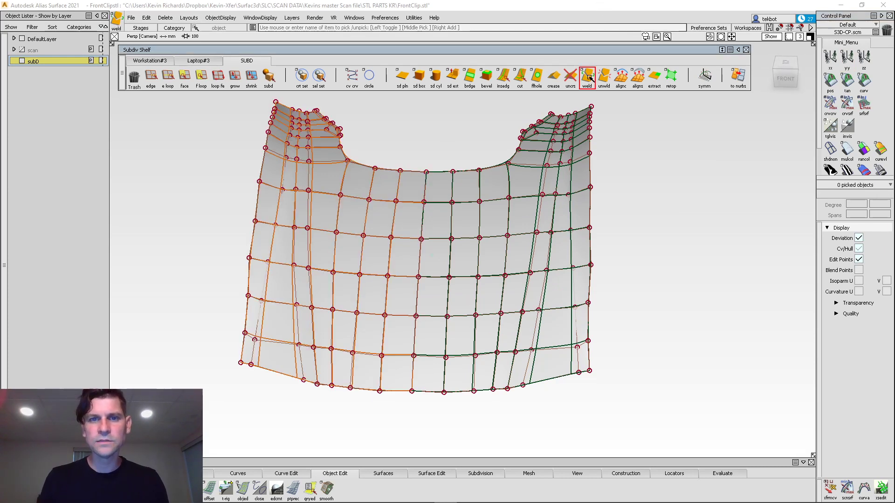
left_click_drag(619, 298, 548, 329, "alt+shift")
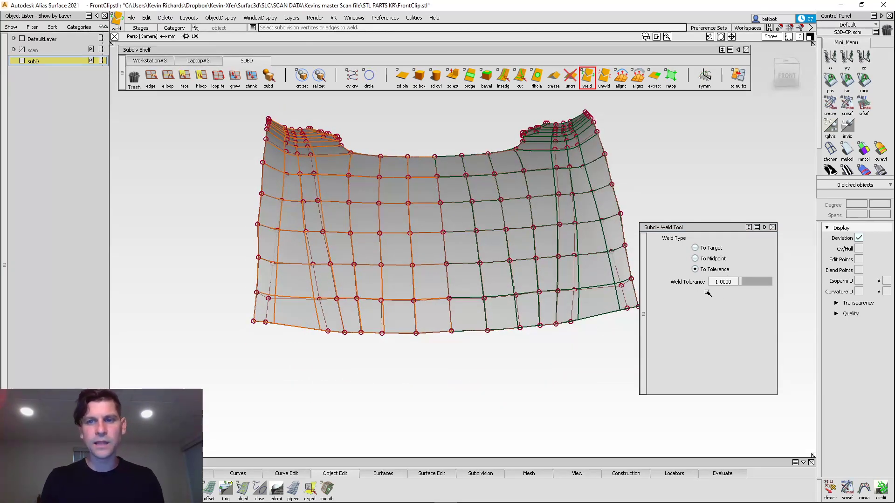
left_click(786, 74)
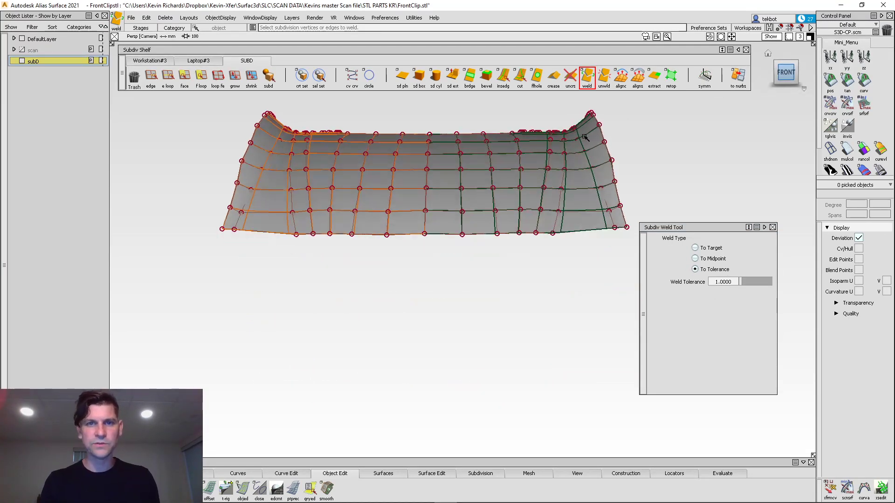
left_click_drag(426, 154, 455, 156)
left_click_drag(486, 134, 479, 196, "ctrl+shift")
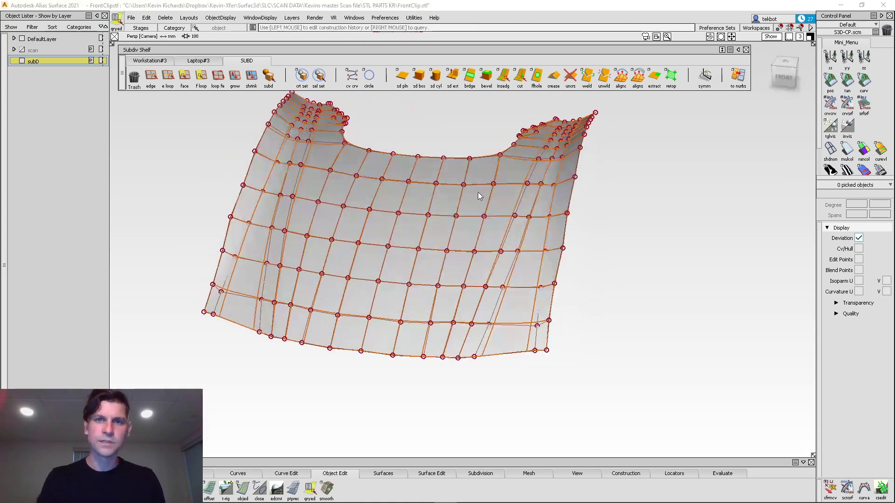
Assign the welded subdiv to the subD layer and make the scan layer visible alongside it
left_click_drag(538, 248, 589, 231, "alt+shift")
left_click(561, 138)
left_click_drag(538, 182, 537, 156, "ctrl+shift")
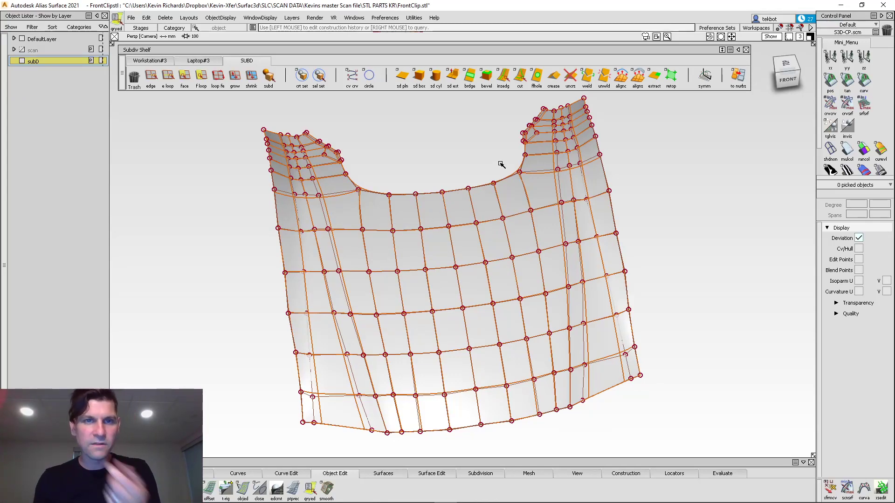
left_click(39, 63)
right_click(47, 67)
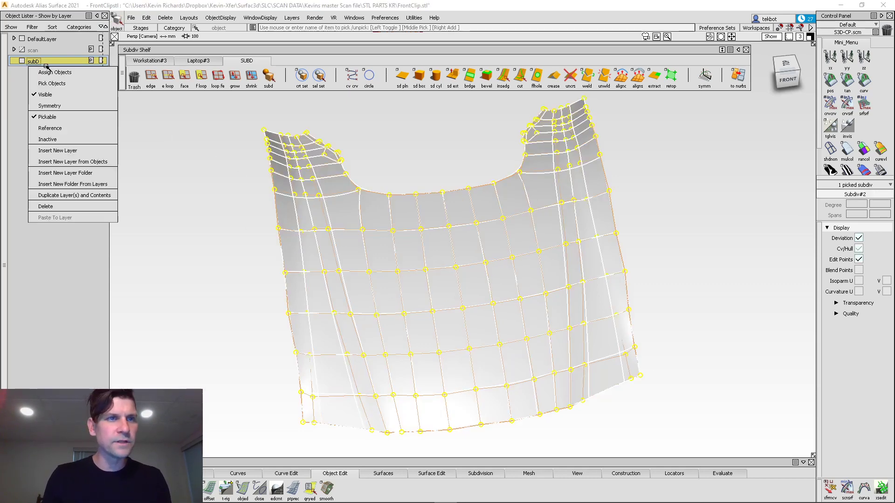
left_click(48, 72)
left_click(22, 62)
left_click(22, 50)
left_click(22, 61)
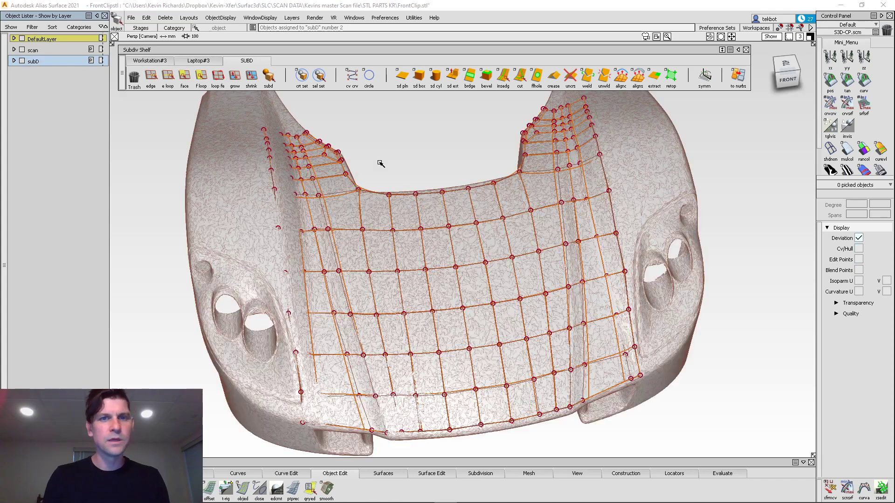
Run Subdiv Retopo with the FrontClip scan mesh as the projection target and the welded subdiv as the object to project
double_click(671, 76)
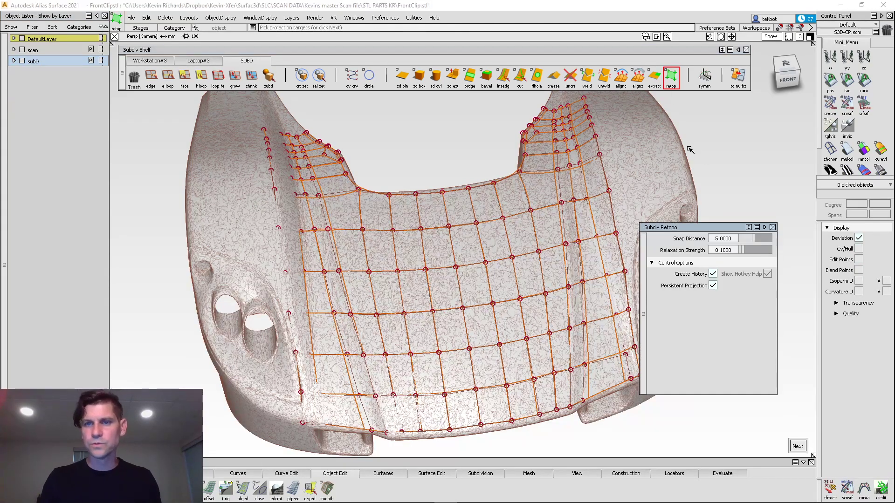
left_click_drag(498, 196, 424, 154, "alt+shift")
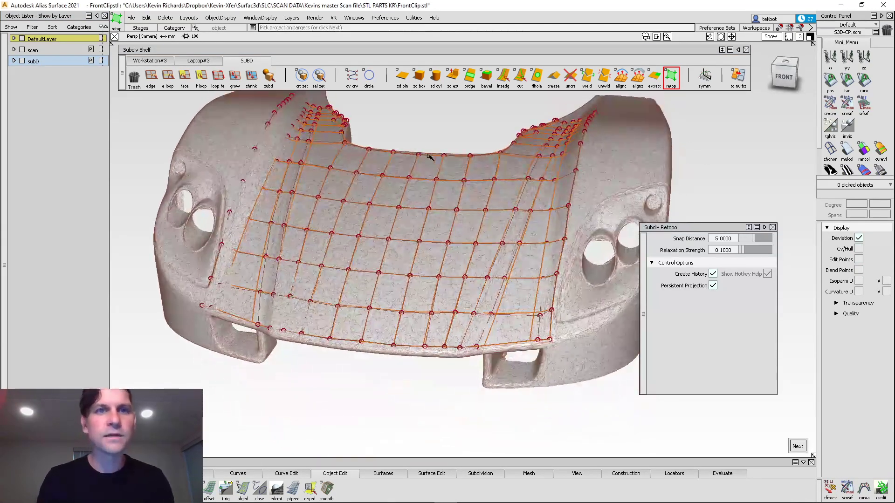
left_click(607, 154)
left_click_drag(566, 174, 565, 197, "alt+shift")
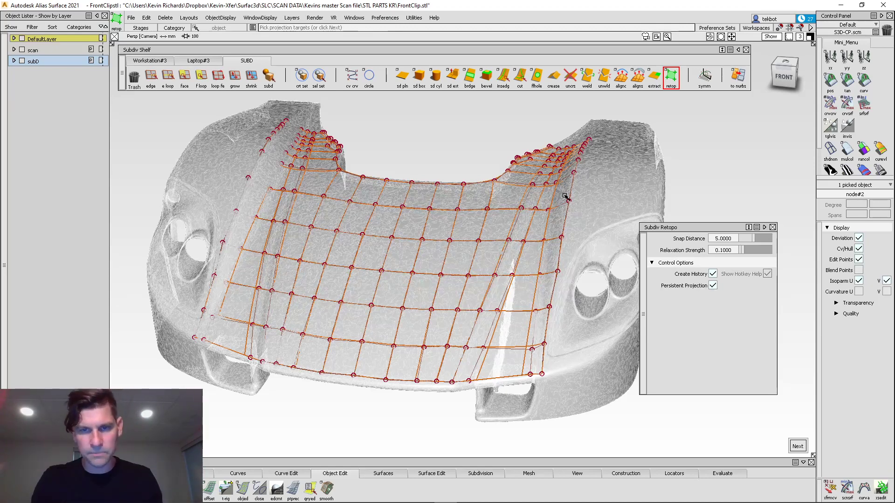
left_click_drag(503, 195, 491, 275, "alt+shift")
key("space")
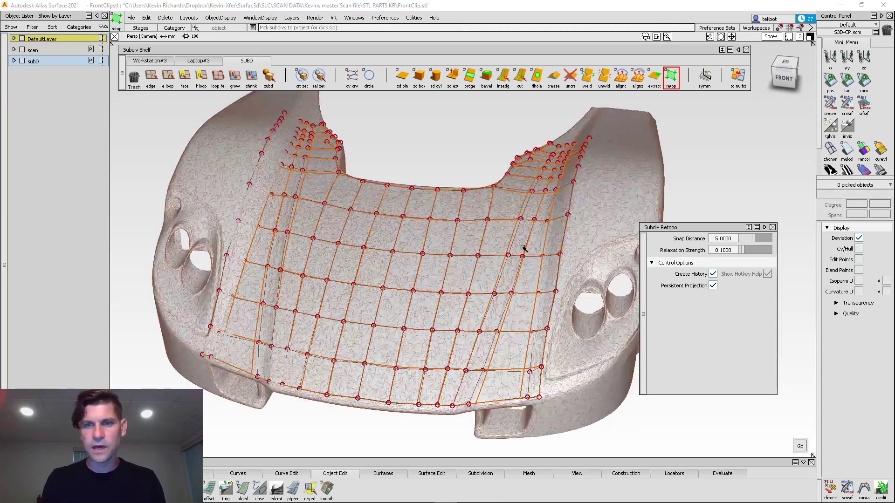
left_click(509, 192)
key("space")
left_click_drag(480, 320, 413, 263, "alt+shift")
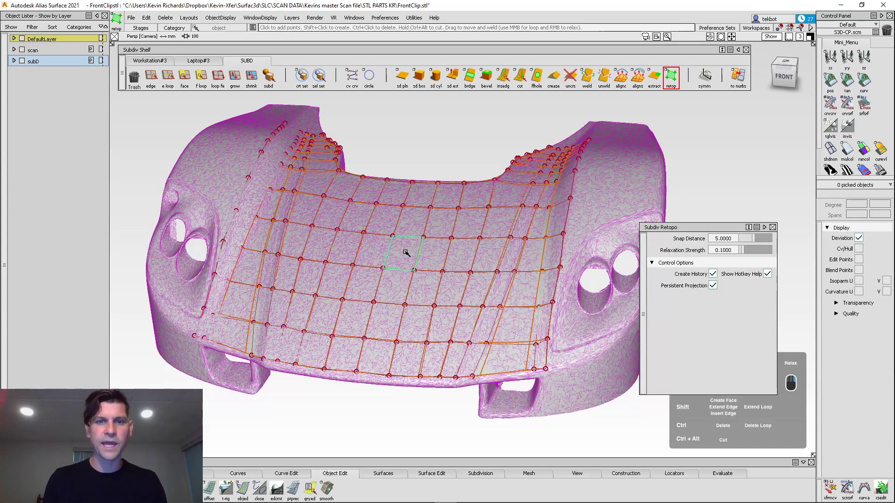
Try to extend the subdiv's outer edge loop beside the headlights outward over the fender
left_click_drag(595, 208, 557, 265, "alt+shift")
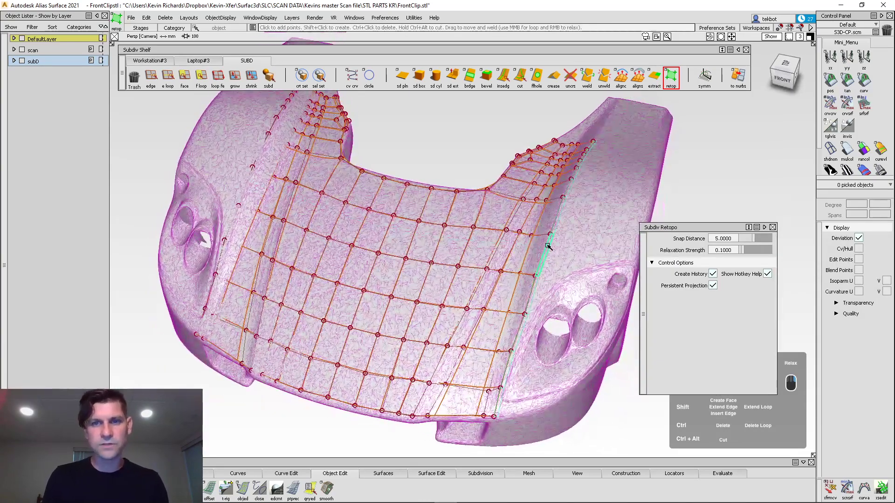
middle_click_drag(548, 247, 559, 250, "shift")
middle_click_drag(554, 249, 557, 247, "shift")
left_click_drag(591, 168, 606, 261, "alt+shift")
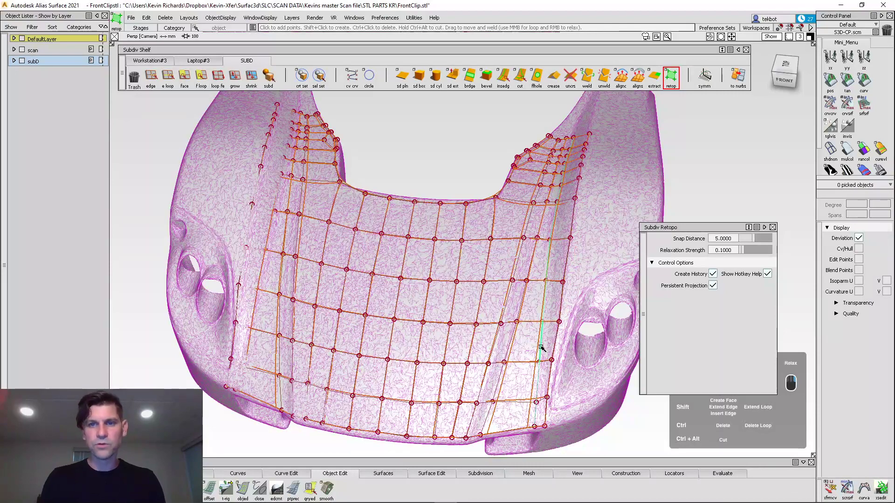
Apply symmetric modeling to the subdiv and accept the removal of its construction history
left_click_drag(574, 203, 576, 195, "ctrl+shift")
left_click(576, 196)
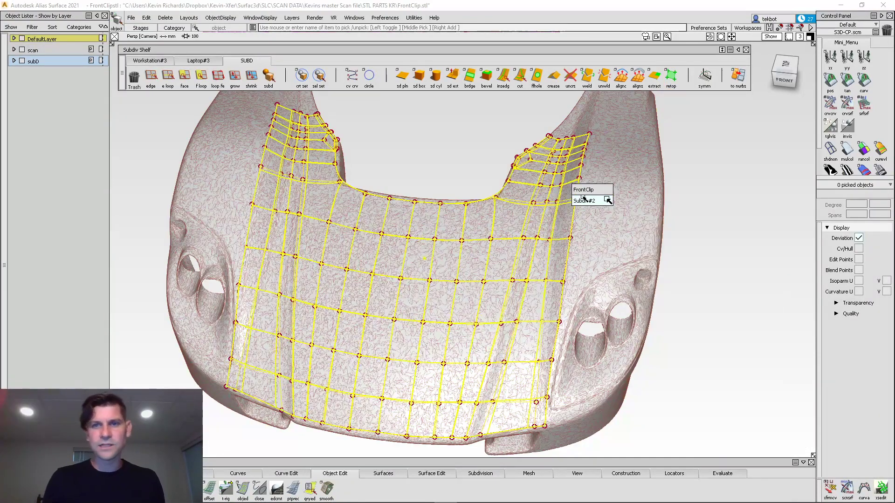
left_click(584, 201)
left_click(704, 77)
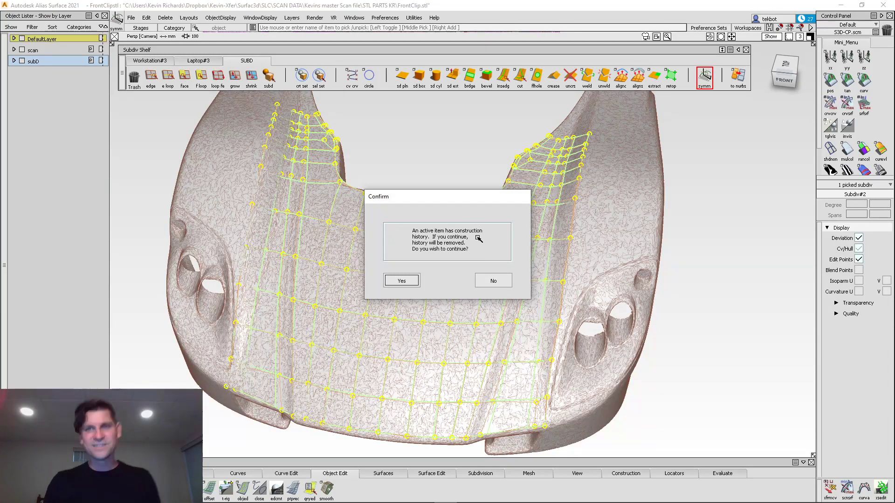
left_click(408, 282)
Check the symmetry by picking two control vertices on the outer edge, and reselect the whole subdiv
left_click_drag(605, 272, 569, 267, "alt+shift")
left_click_drag(540, 239, 540, 212, "ctrl+shift")
left_click_drag(505, 189, 588, 240, "ctrl+shift")
left_click(504, 203)
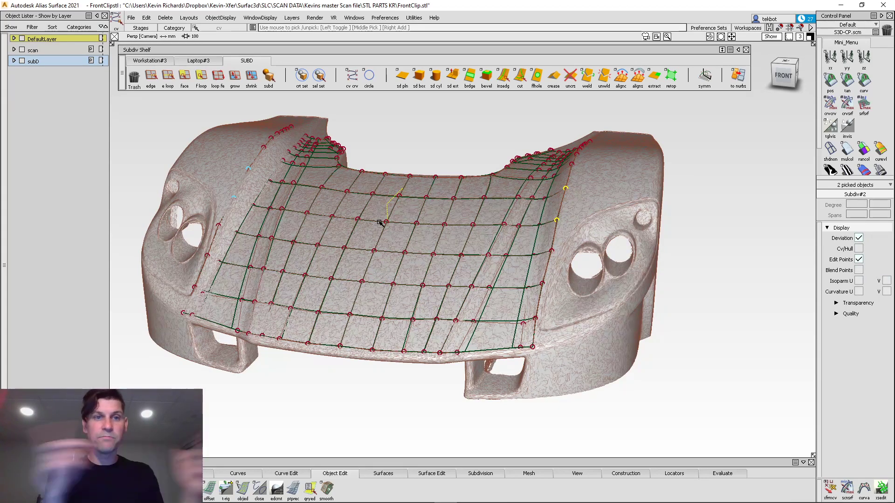
left_click_drag(480, 206, 550, 197, "ctrl+shift")
left_click(547, 200)
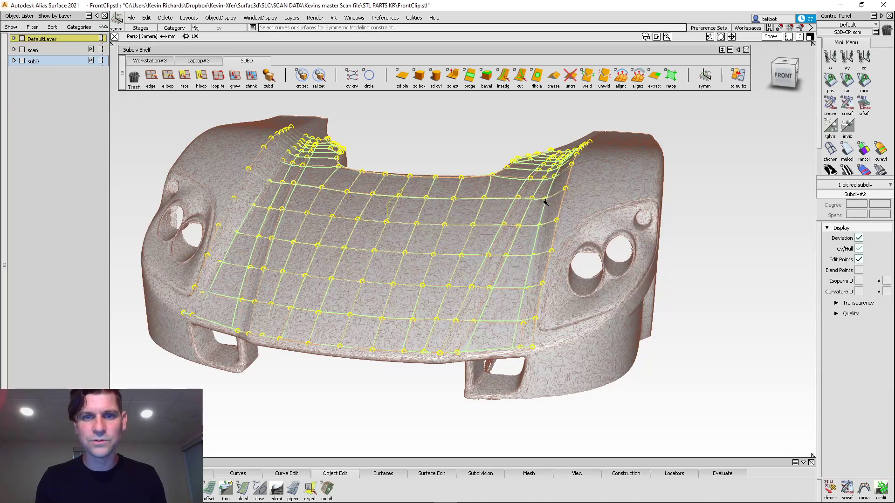
double_click(671, 75)
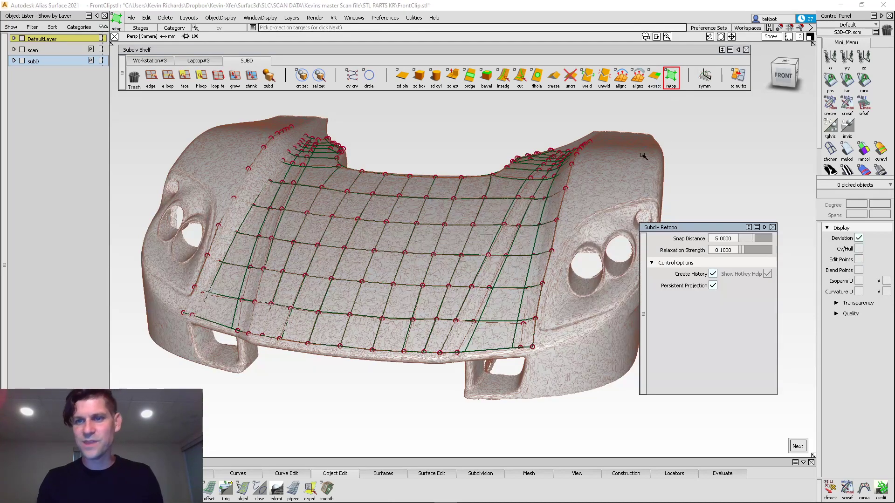
left_click(550, 230)
left_click(608, 192)
key("space")
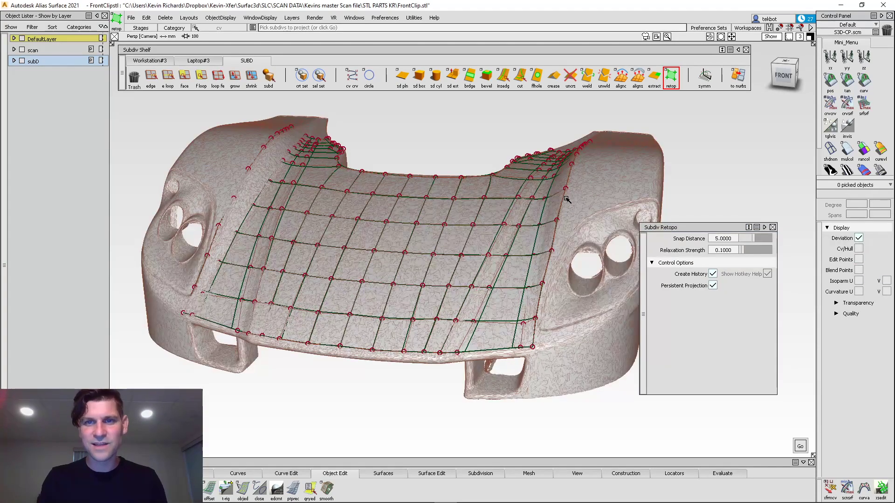
left_click(564, 199)
key("space")
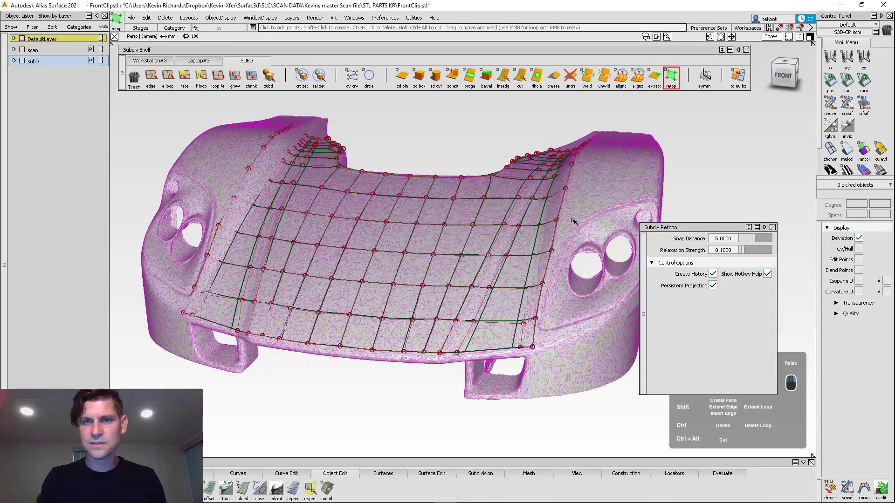
key("space")
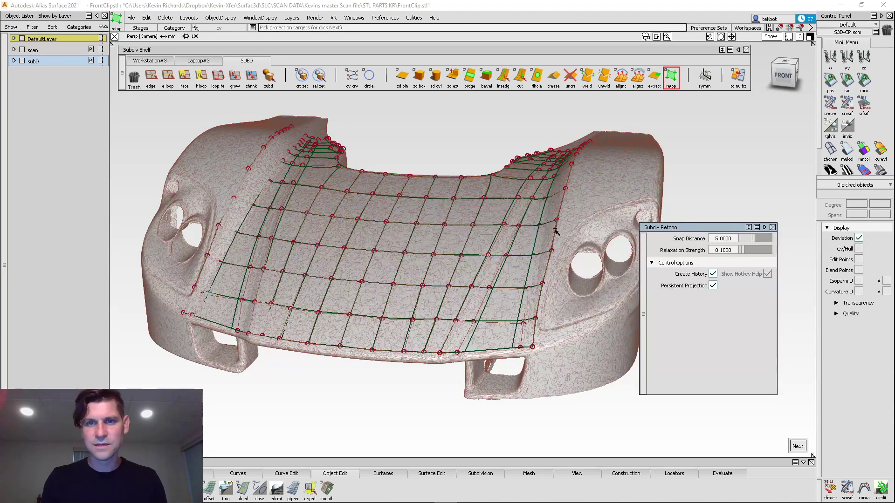
Run Subdiv Retopo on the symmetric subdiv, projecting it onto the FrontClip scan mesh
left_click_drag(557, 224, 562, 200, "ctrl+shift")
left_click(558, 213)
left_click(554, 229)
left_click(589, 235)
double_click(672, 75)
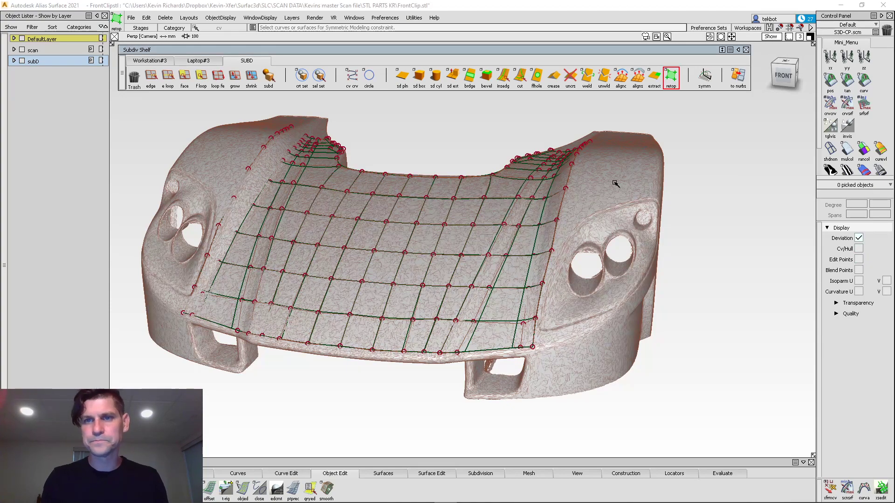
left_click(565, 208)
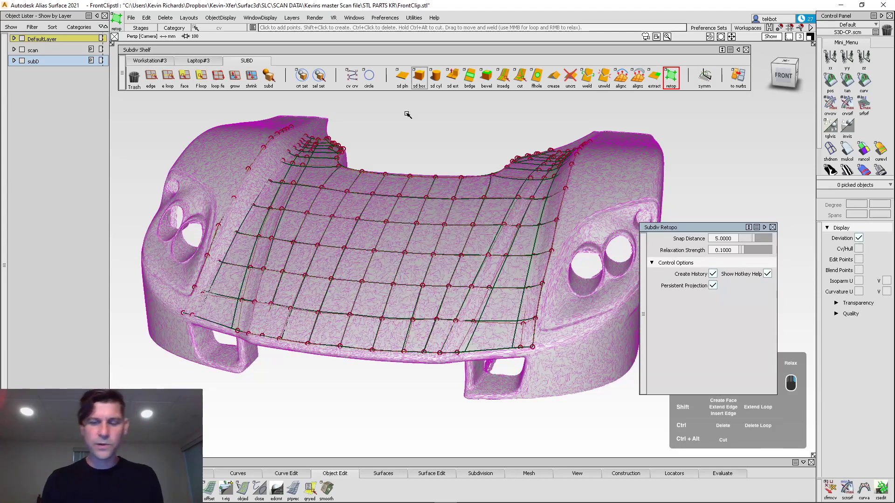
Adjust the subdiv's vertices at the front outer corner below the headlights, keeping them projected on the scan
left_click(490, 474)
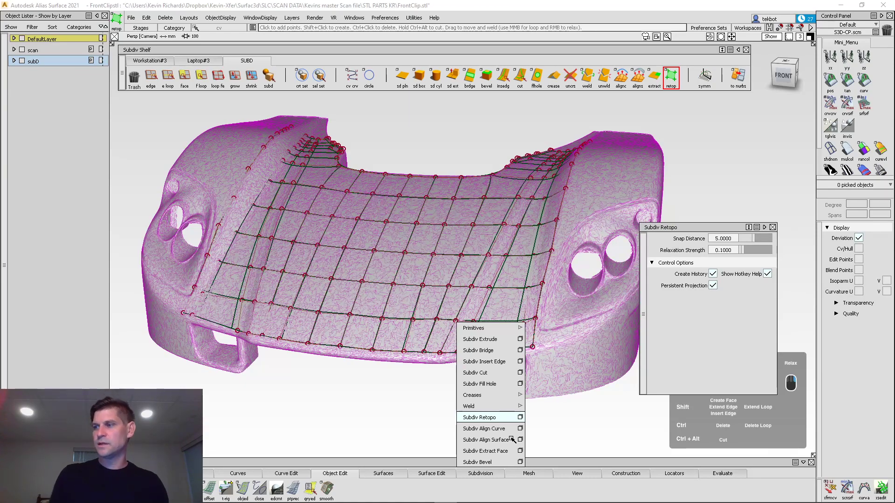
left_click_drag(578, 424, 550, 441, "alt+shift")
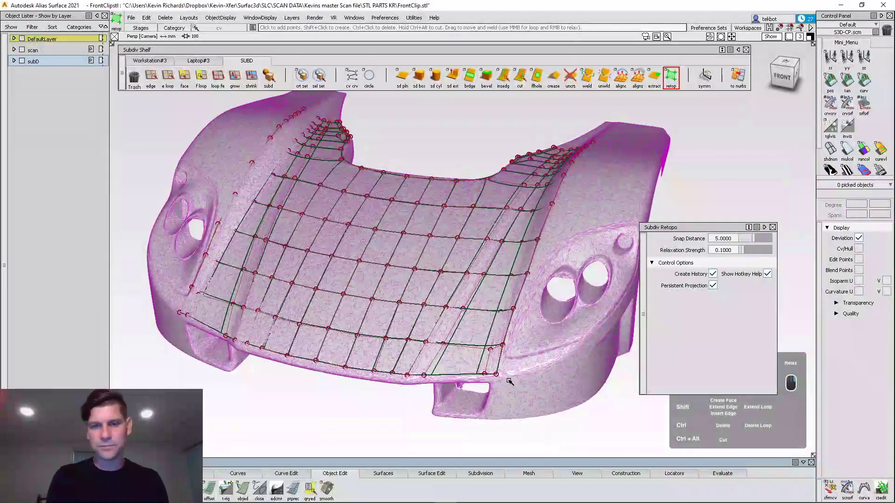
left_click_drag(523, 348, 555, 350, "alt+shift")
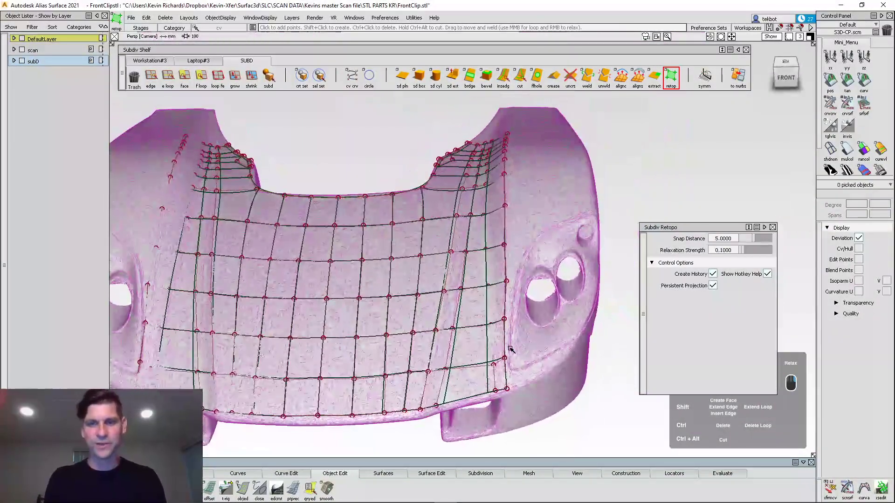
left_click_drag(497, 374, 488, 392)
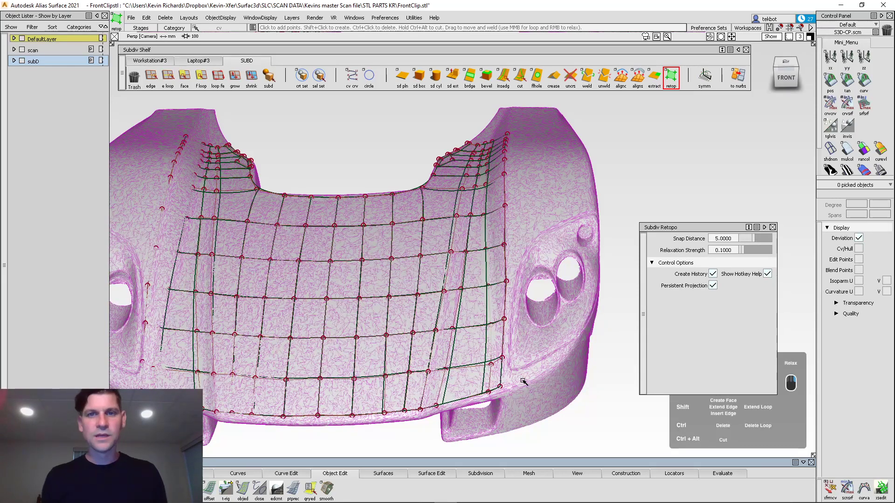
left_click_drag(517, 350, 489, 271, "alt+shift")
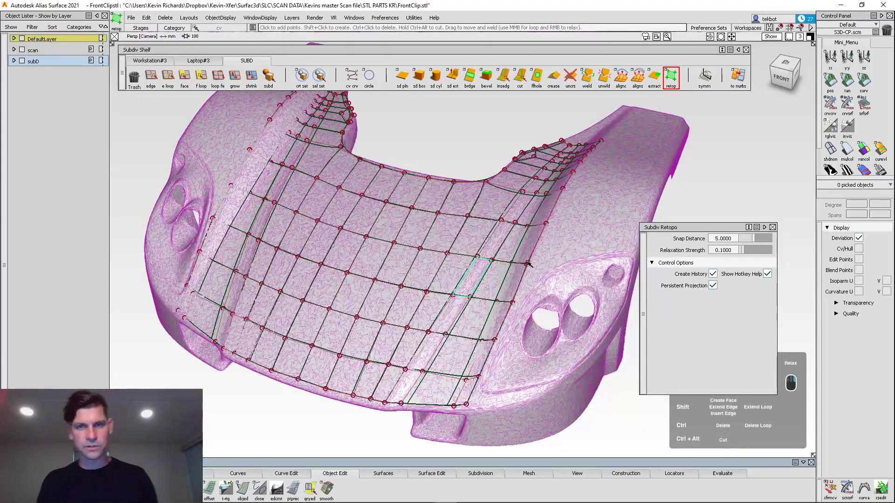
left_click_drag(600, 224, 539, 273, "alt+shift")
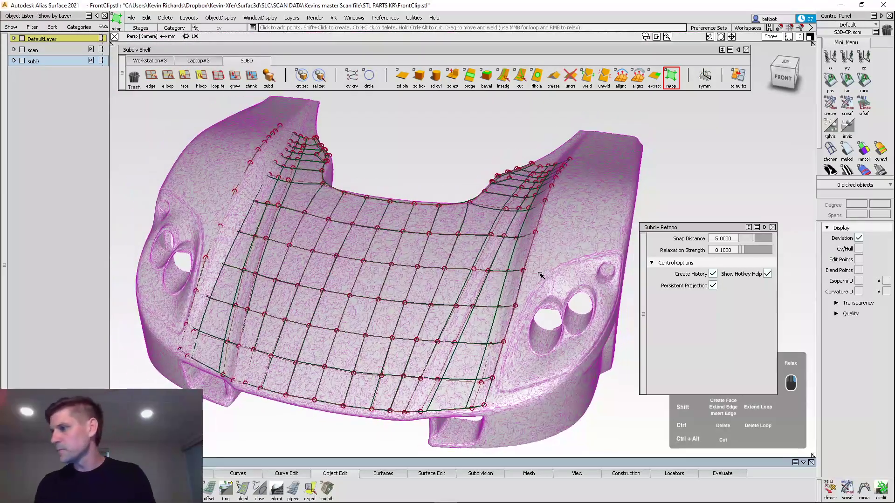
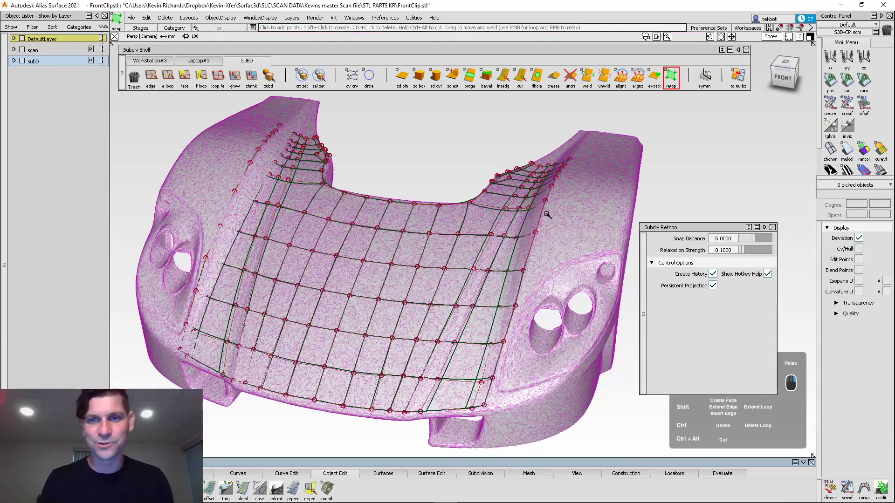
left_click_drag(550, 195, 476, 375, "alt+shift")
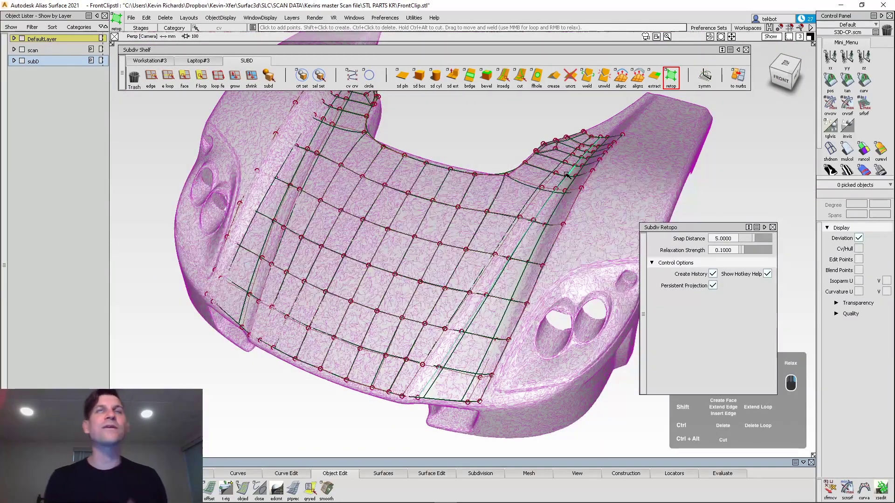
left_click(434, 17)
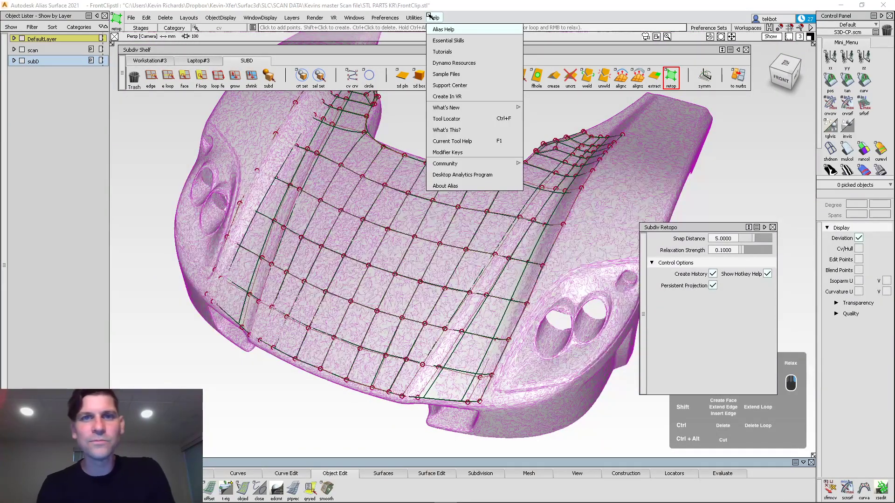
mouse_move(444, 166)
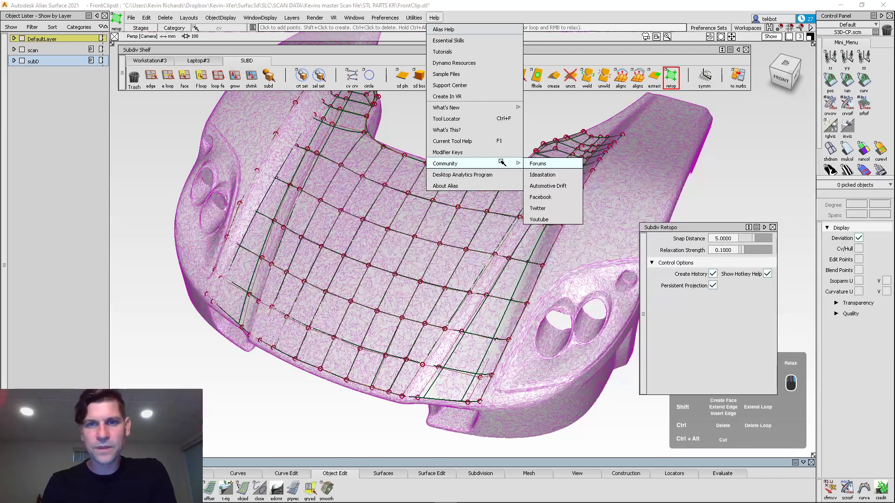
mouse_move(515, 163)
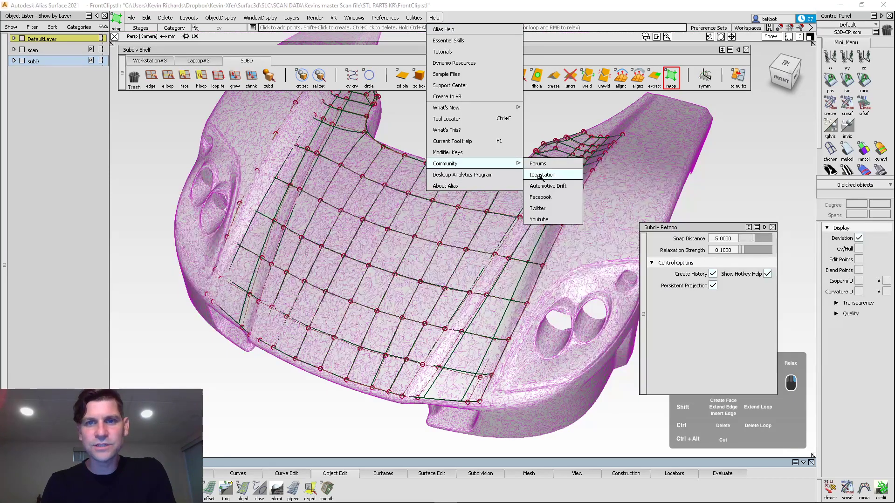
left_click(705, 166)
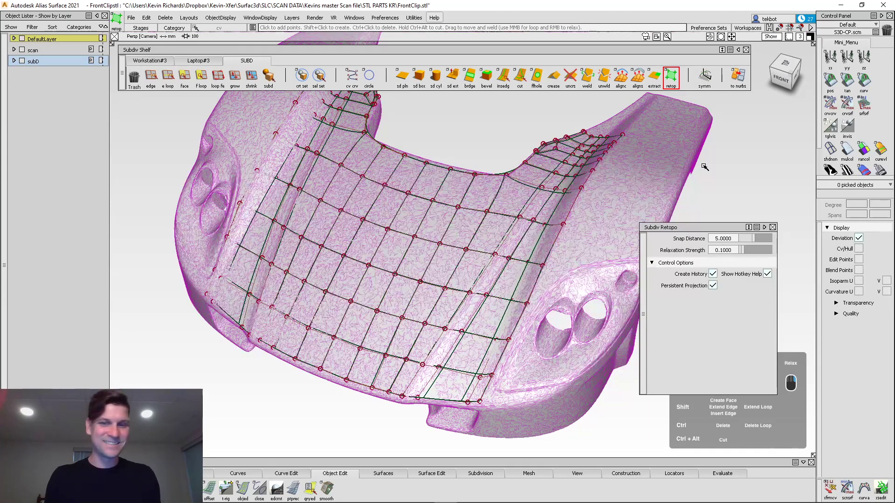
left_click_drag(652, 215, 489, 330, "alt+shift")
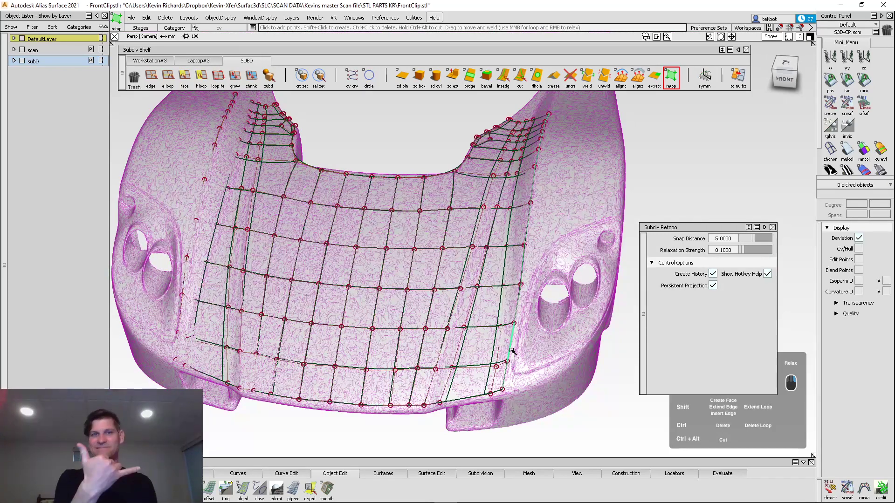
left_click_drag(511, 351, 516, 231, "alt+shift")
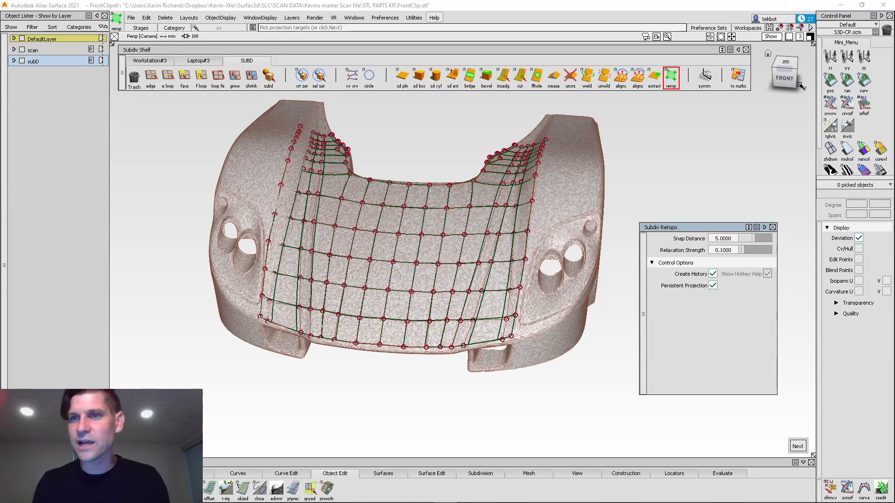
Create a degree-3 plane primitive beside the scanned front clip in the top view
left_click(772, 227)
right_click_drag(744, 229, 649, 244, "alt+shift")
middle_click_drag(594, 250, 507, 248, "alt+shift")
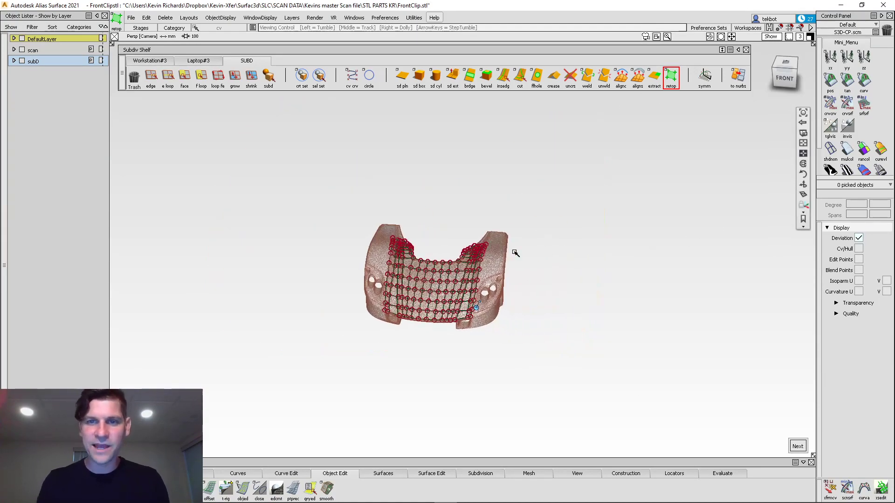
right_click_drag(507, 248, 575, 258, "alt+shift")
left_click(784, 78)
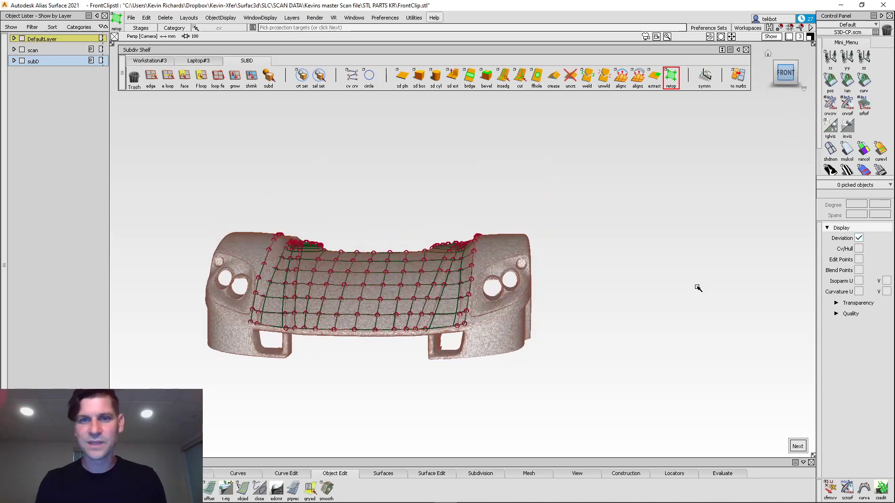
left_click(786, 60)
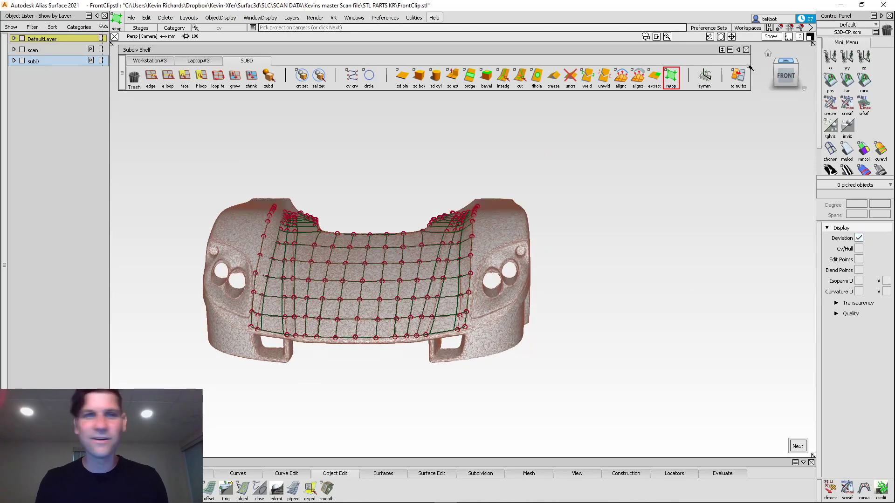
left_click(384, 474)
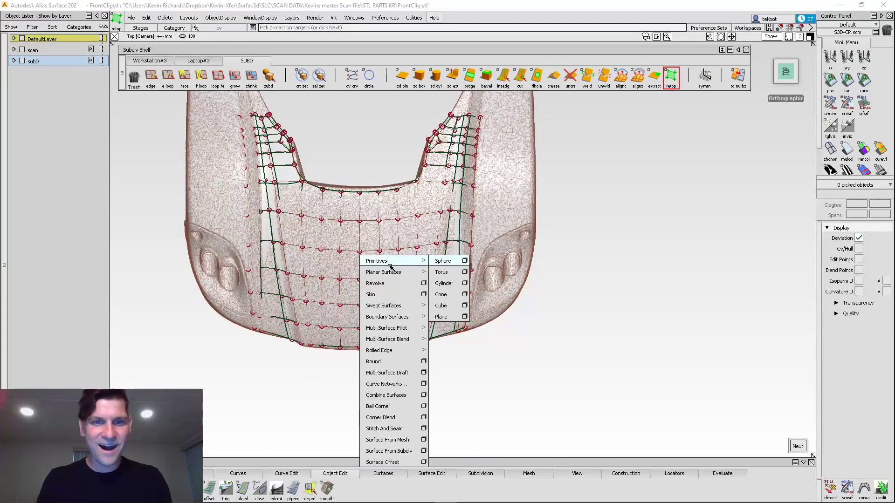
left_click(465, 317)
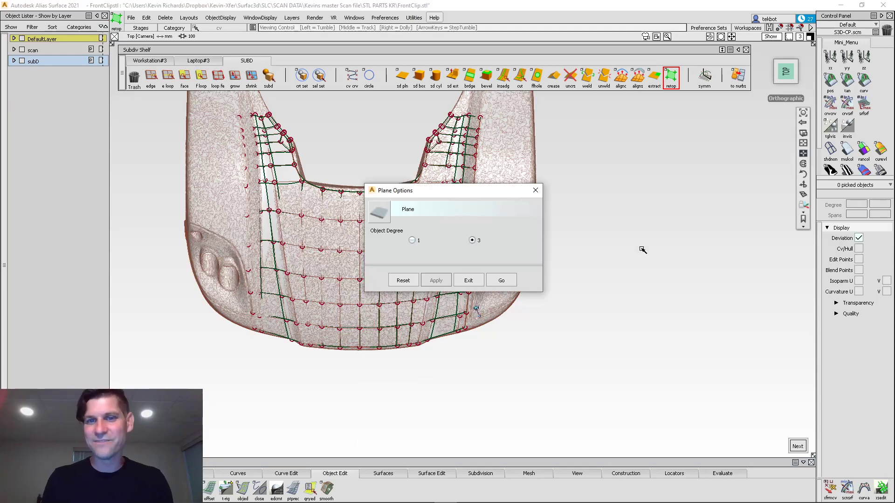
left_click(505, 280)
middle_click_drag(633, 265, 372, 301, "alt+shift")
left_click(515, 219)
Scale the new plane and raise its two middle rows of control vertices to arch it in one direction
mouse_move(580, 226)
middle_mouse_down("ctrl+shift")
mouse_move(537, 233)
mouse_move(577, 244)
mouse_move(580, 228)
mouse_move(559, 275)
middle_mouse_up("ctrl+shift")
left_click_drag(558, 274, 534, 233, "ctrl+shift")
mouse_move(578, 261)
left_mouse_down()
mouse_move(608, 273)
mouse_move(606, 308)
mouse_move(500, 265)
left_mouse_up()
middle_click_drag(592, 365, 582, 239, "alt+shift")
left_click(507, 229)
left_click_drag(507, 229, 503, 191, "alt+shift")
left_click_drag(499, 156, 482, 172, "ctrl+shift")
left_click_drag(481, 171, 566, 277)
middle_click_drag(574, 350, 565, 310, "ctrl+shift")
right_click_drag(565, 309, 568, 259)
left_click_drag(599, 249, 460, 320, "alt+shift")
right_click_drag(459, 320, 528, 342, "alt+shift")
mouse_move(527, 341)
left_mouse_down("ctrl+shift")
mouse_move(503, 284)
mouse_move(452, 274)
mouse_move(385, 304)
mouse_move(386, 313)
left_mouse_up("ctrl+shift")
left_click_drag(465, 327, 483, 240, "ctrl+shift")
Raise the plane's two middle rows of control vertices in the other direction to give it double curvature, and clear the selection
left_click_drag(510, 204, 459, 254, "alt+shift")
left_click_drag(470, 169, 457, 182, "ctrl+shift")
left_click_drag(477, 149, 620, 413)
right_click_drag(620, 427, 606, 438, "ctrl+shift")
right_click_drag(605, 442, 616, 368)
mouse_move(419, 390)
left_mouse_down("alt+shift")
mouse_move(601, 357)
mouse_move(397, 344)
mouse_move(403, 384)
left_mouse_up("alt+shift")
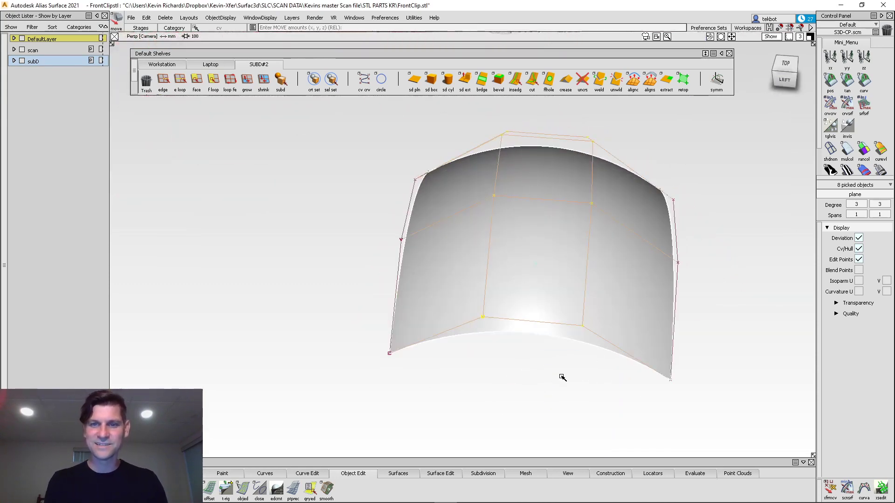
right_click_drag(559, 381, 363, 366)
mouse_move(368, 368)
left_mouse_down("alt+shift")
mouse_move(620, 418)
mouse_move(576, 366)
left_mouse_up("alt+shift")
left_click_drag(574, 364, 557, 306, "ctrl+shift")
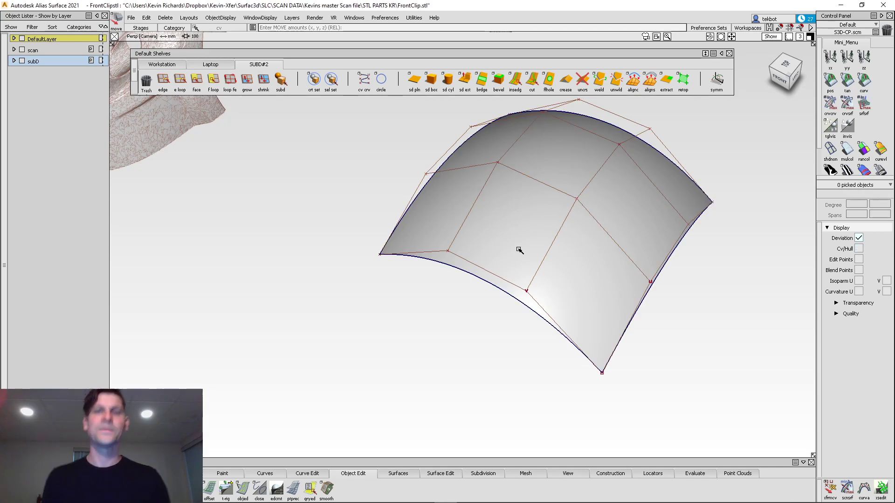
left_click_drag(625, 230, 613, 291, "alt+shift")
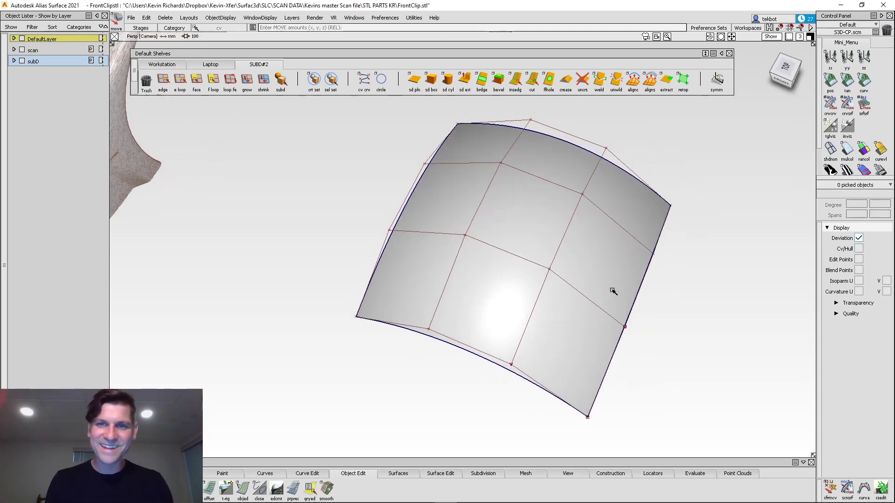
Start Subdiv Retopo with the curved plane as projection target, without picking an existing subdiv
left_click(682, 89)
left_click(629, 237)
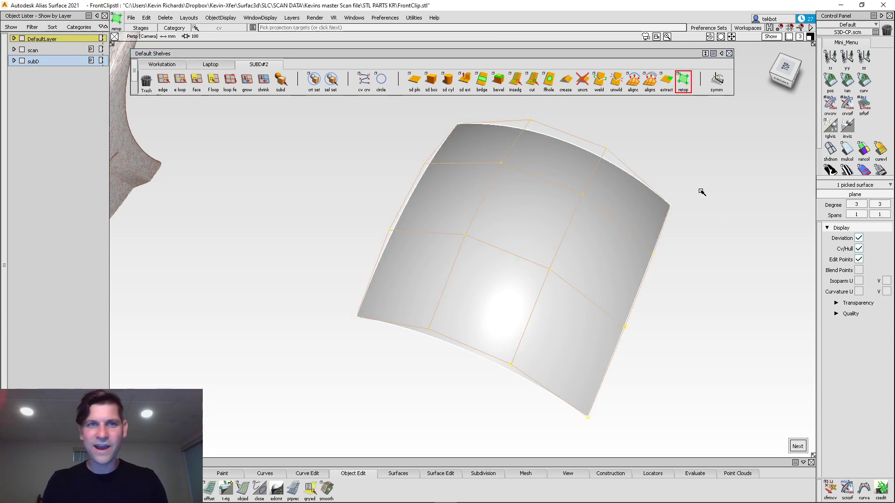
key("space")
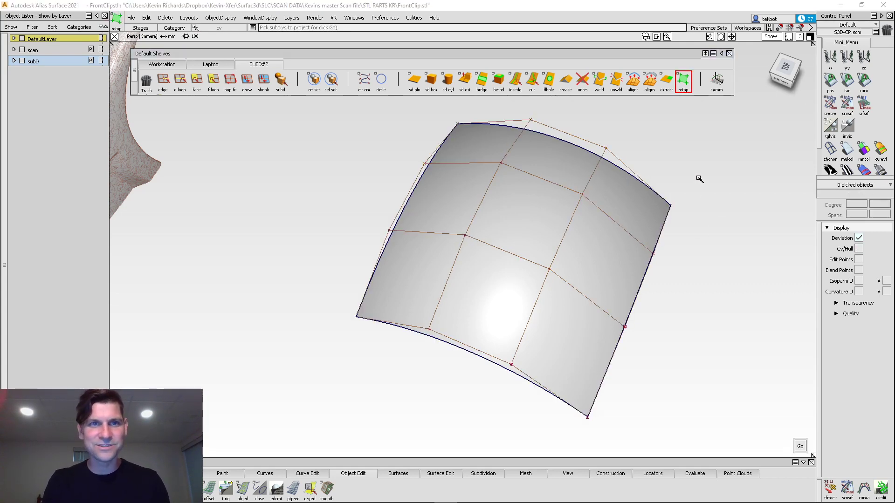
key("space")
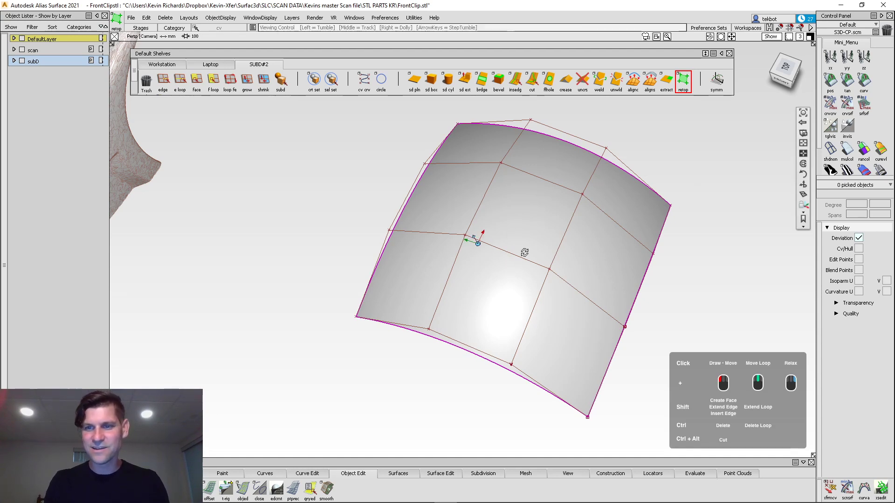
Place four points on the curved plane, create a subdiv face from them, and extend it into a grid of faces
left_click_drag(525, 260, 485, 281, "alt+shift")
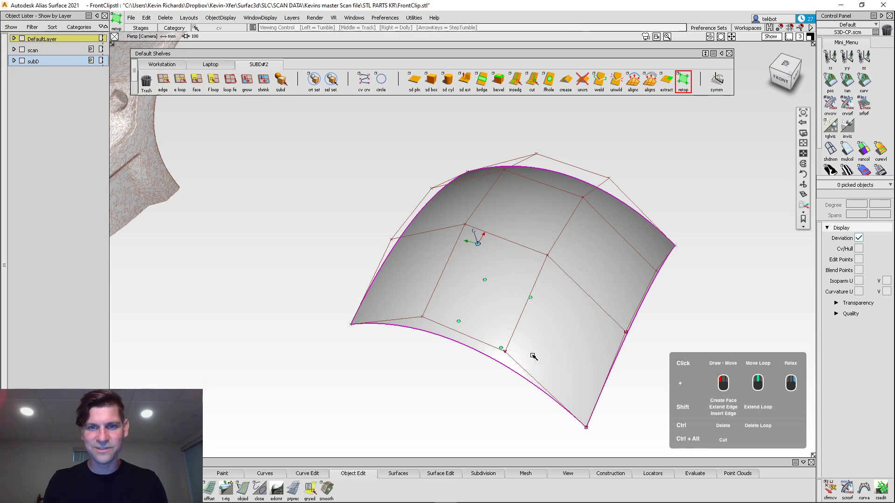
right_click_drag(540, 353, 534, 309, "alt+shift")
middle_click_drag(533, 309, 521, 281, "alt+shift")
left_click(488, 279, "shift")
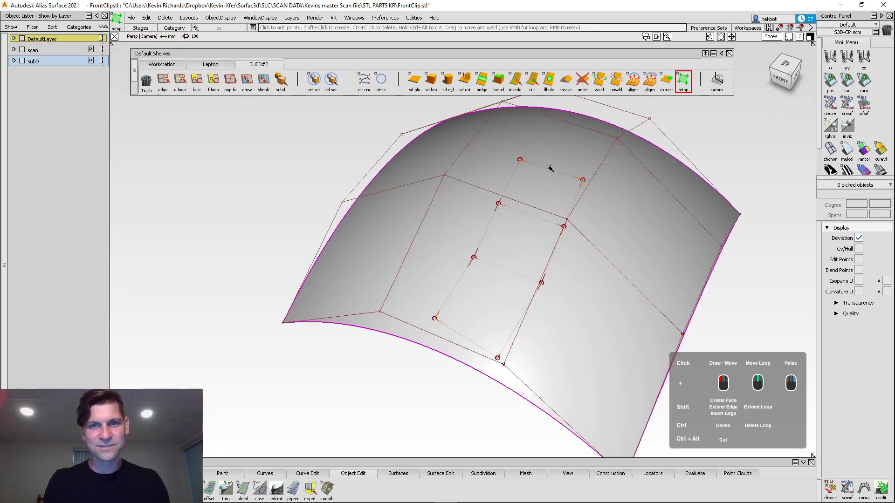
left_click(567, 176, "shift")
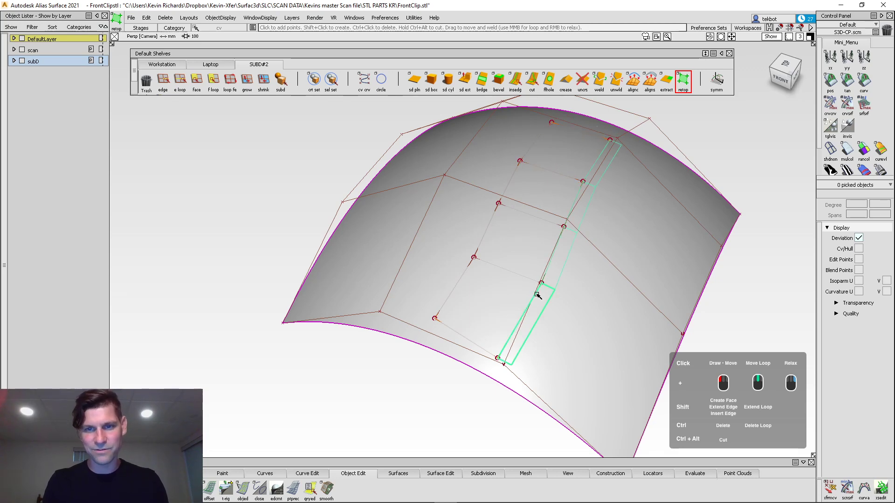
left_click_drag(599, 336, 583, 300, "alt+shift")
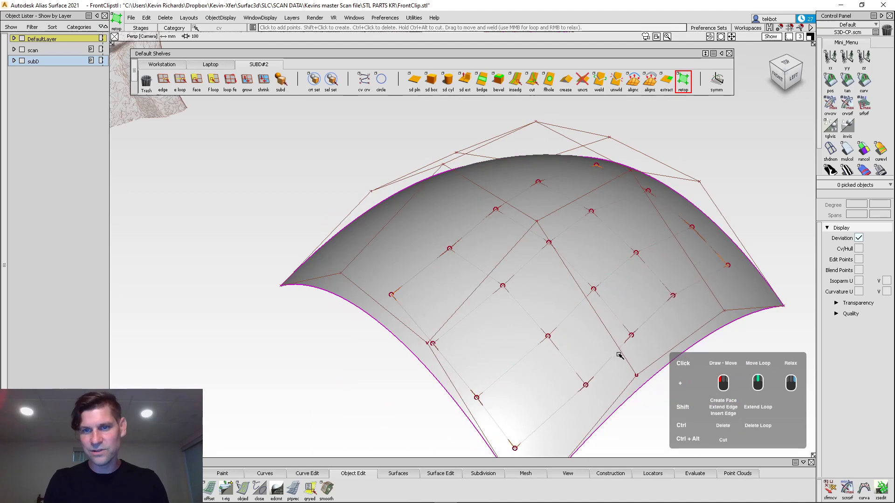
Relax the retopo grid's vertices to even out their spacing on the curved plane
left_click_drag(605, 358, 608, 319, "alt+shift")
right_click_drag(604, 316, 552, 252)
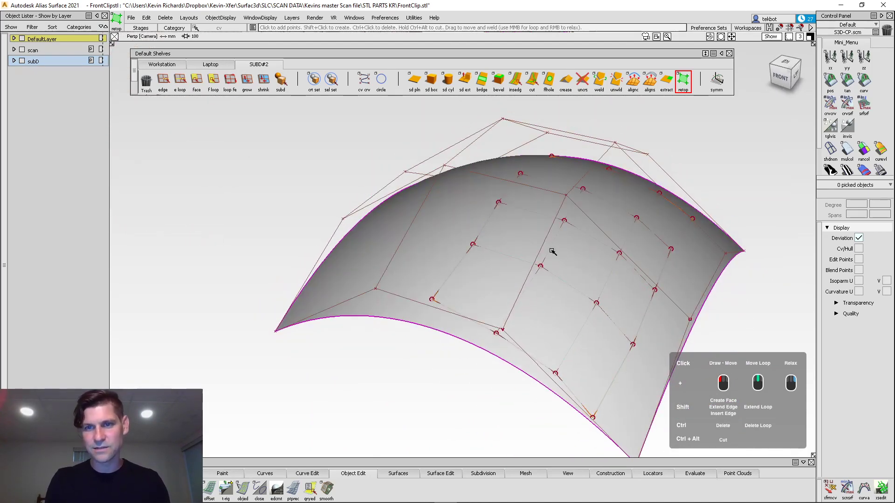
left_click_drag(633, 231, 463, 262, "alt+shift")
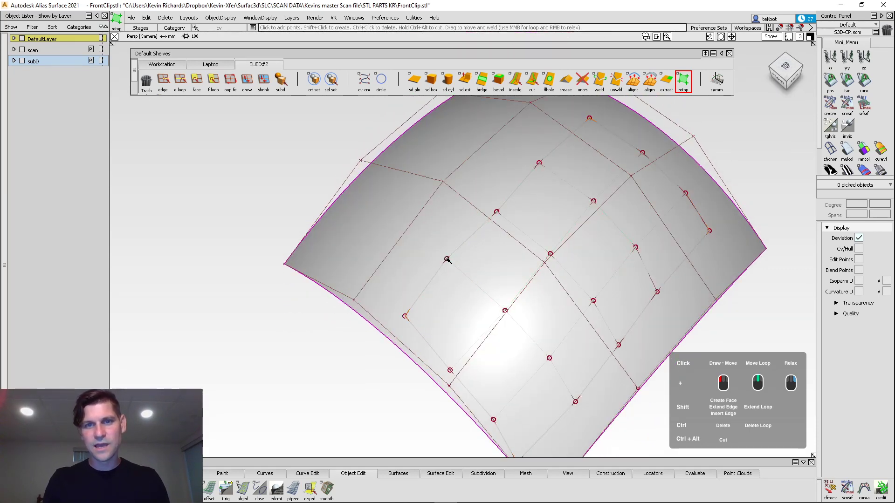
left_click_drag(451, 262, 607, 277, "alt+shift")
Open the Subdiv Retopo options and finish editing the current retopo grid
left_click(686, 87)
double_click(687, 87)
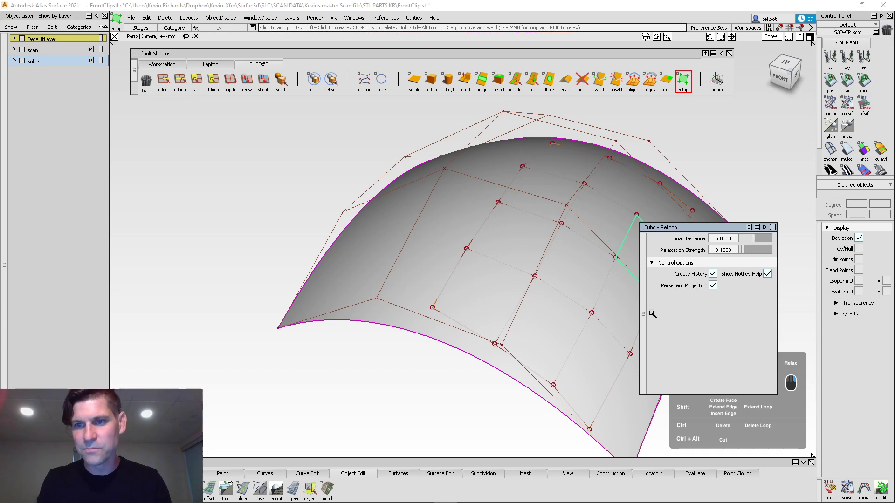
middle_click_drag(499, 293, 443, 314, "alt+shift")
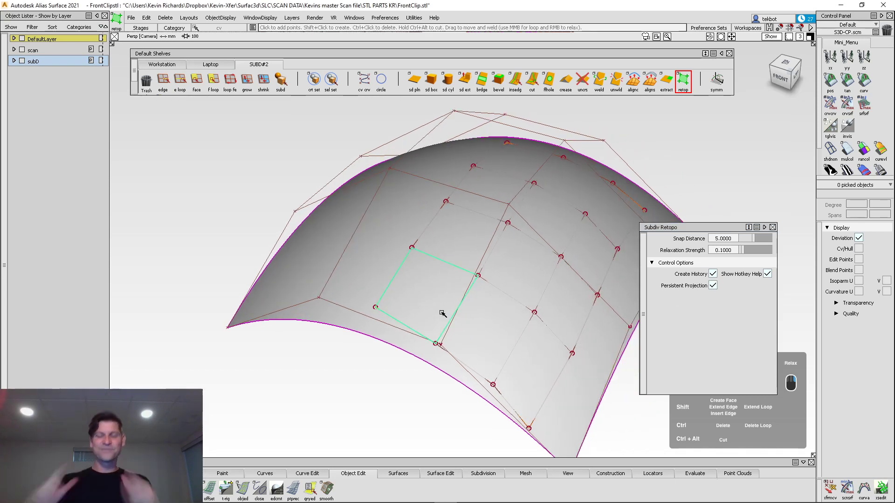
key("ctrl+z")
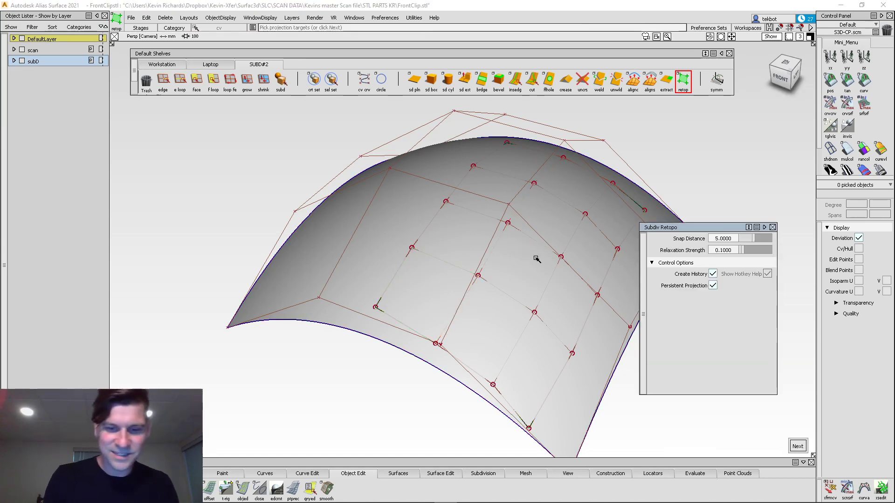
Add a second Phong shader and set its color to light blue with hue 210, saturation 0.34 and value 1.00
key("v")
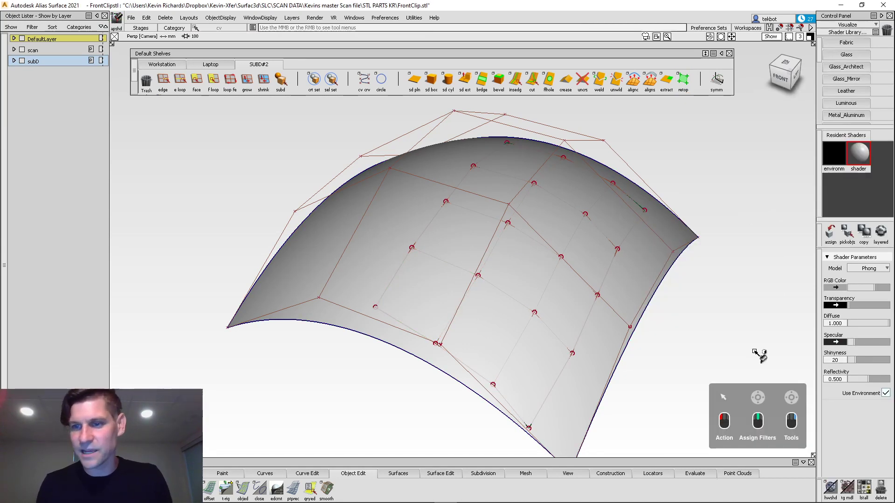
left_click(864, 233)
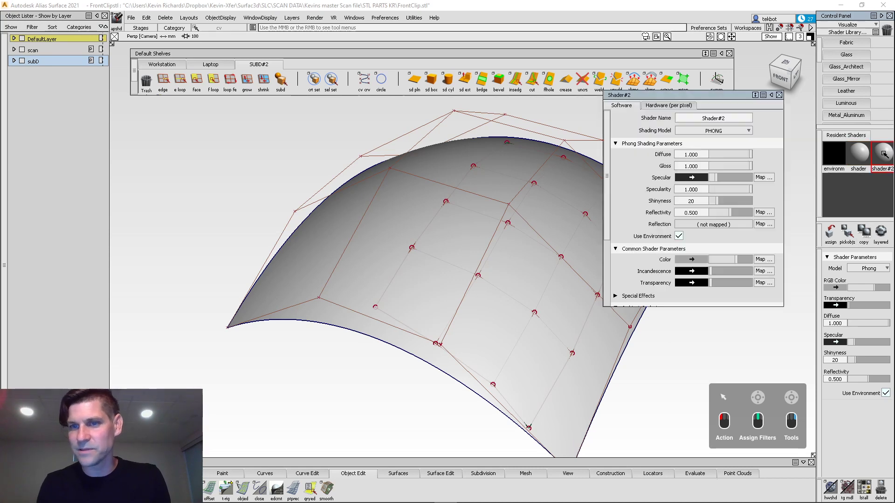
left_click(702, 260)
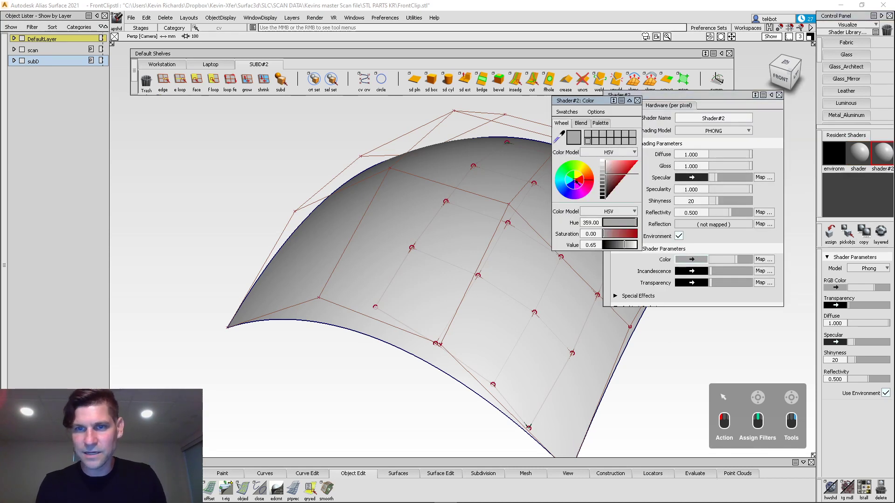
left_click_drag(560, 188, 564, 193)
left_click_drag(621, 167, 617, 160)
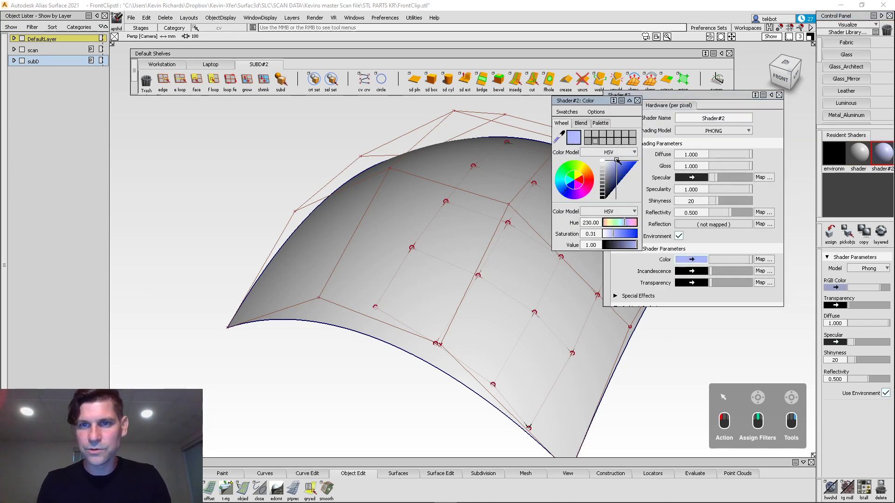
left_click(561, 188)
Assign the light blue shader to the retopo subdiv and inspect it from beneath the curved plane
left_click_drag(466, 347, 541, 124, "alt+shift")
left_click(496, 268)
left_click_drag(496, 269, 493, 228, "alt+shift")
left_click(523, 241)
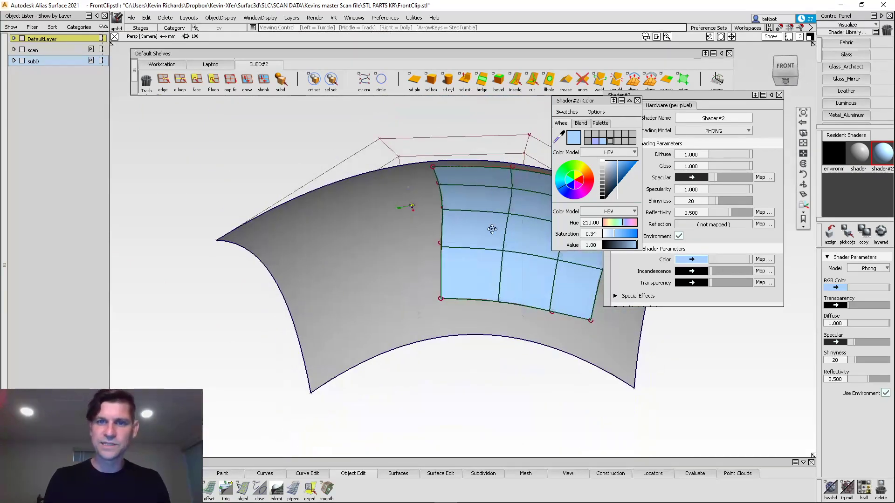
Clear the selection and close the shader and color editors
middle_click_drag(493, 228, 465, 242, "alt+shift")
left_click_drag(465, 242, 496, 284, "alt+shift")
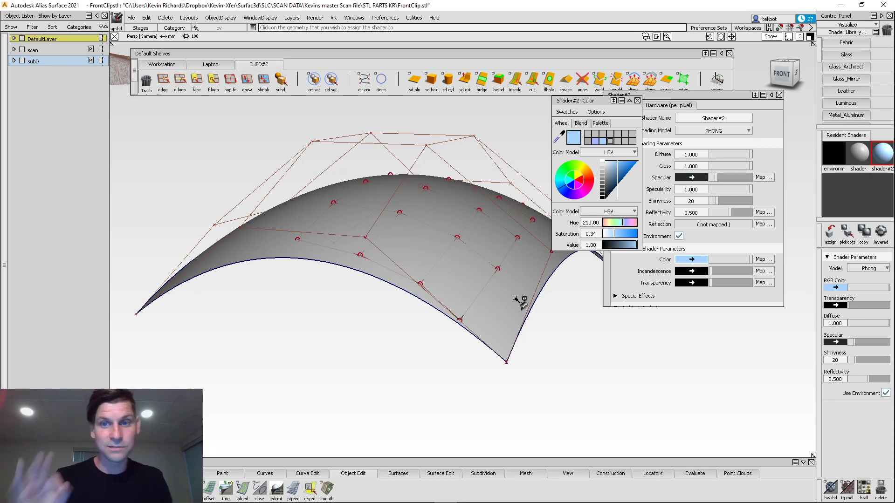
middle_click_drag(490, 321, 487, 350, "alt+shift")
left_click_drag(510, 370, 511, 341, "ctrl+shift")
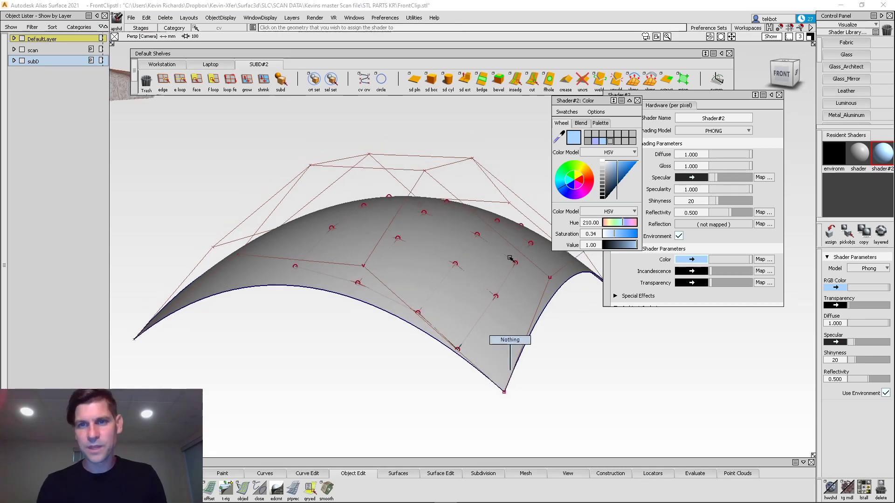
left_click(637, 101)
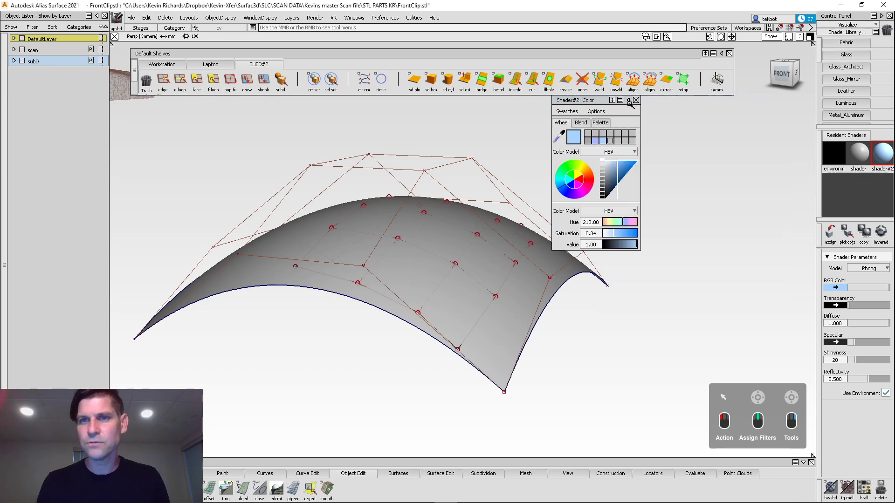
left_click(636, 100)
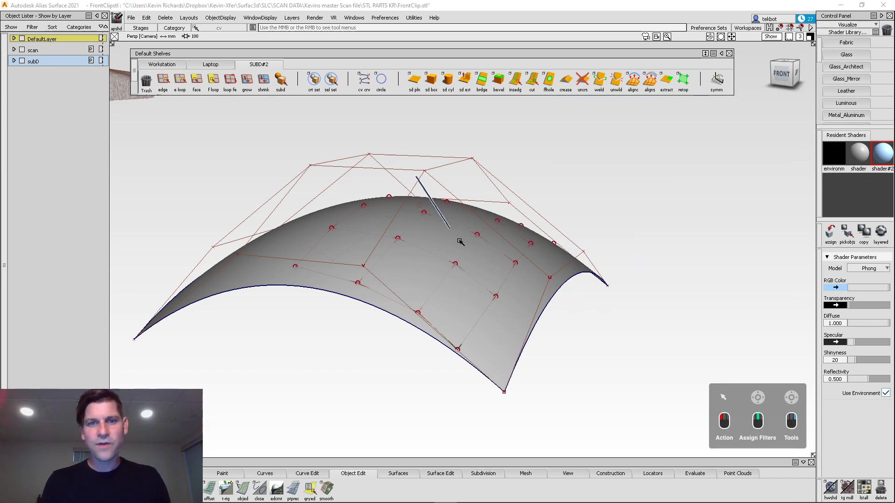
Pick the curved plane's central CVs and move them vertically to change its curvature beneath the retopo grid
mouse_move(448, 263)
left_mouse_down("alt+shift")
mouse_move(530, 144)
mouse_move(498, 354)
mouse_move(421, 269)
left_mouse_up("alt+shift")
mouse_move(229, 190)
left_mouse_down("ctrl+shift")
mouse_move(260, 159)
mouse_move(520, 206)
left_mouse_up("ctrl+shift")
middle_click_drag(568, 248, 552, 196, "ctrl+shift")
left_click_drag(535, 166, 543, 192)
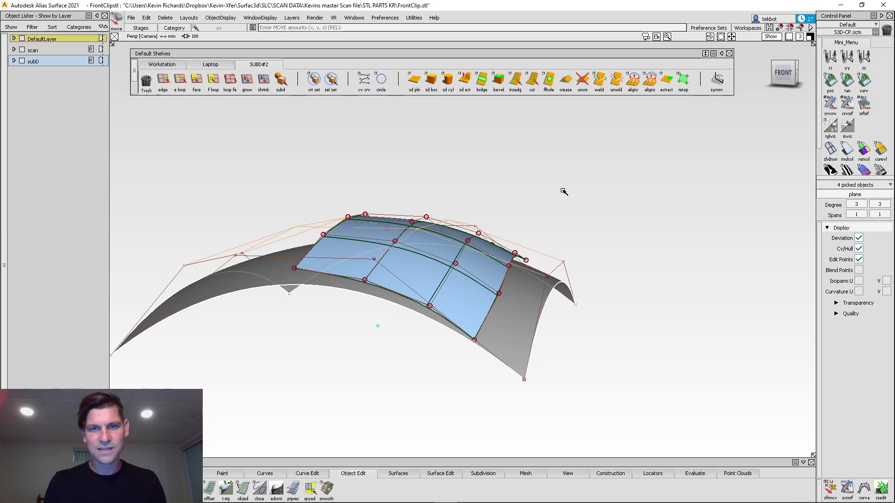
left_click_drag(610, 219, 569, 242, "alt+shift")
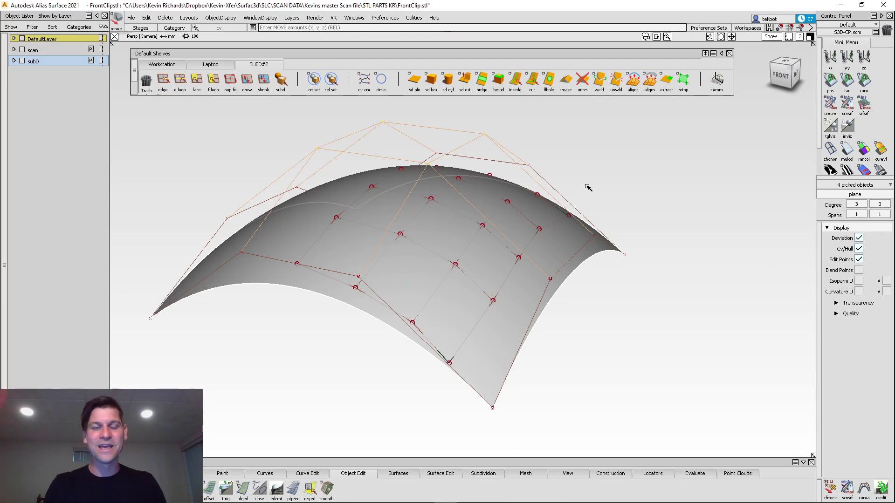
Reopen the retopo grid's construction history for editing, with the plane as its projection surface
left_click_drag(545, 254, 539, 316, "ctrl+shift")
middle_click_drag(525, 199, 525, 281, "ctrl+shift")
left_click(515, 262)
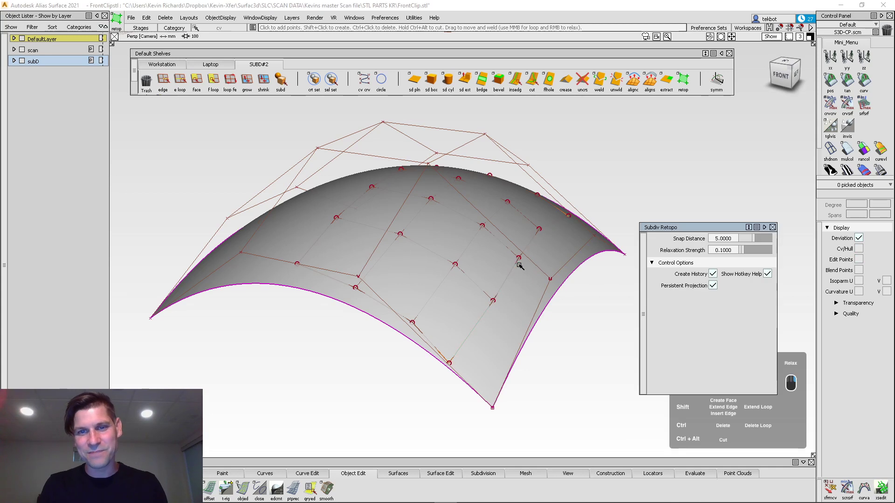
Pick the plane's central CVs again and reshape the surface with another vertical move
left_click_drag(480, 265, 423, 140, "ctrl+shift")
mouse_move(310, 182)
left_mouse_down("alt+shift")
mouse_move(315, 150)
mouse_move(452, 208)
mouse_move(565, 208)
left_mouse_up("alt+shift")
middle_click_drag(564, 227, 530, 150, "ctrl+shift")
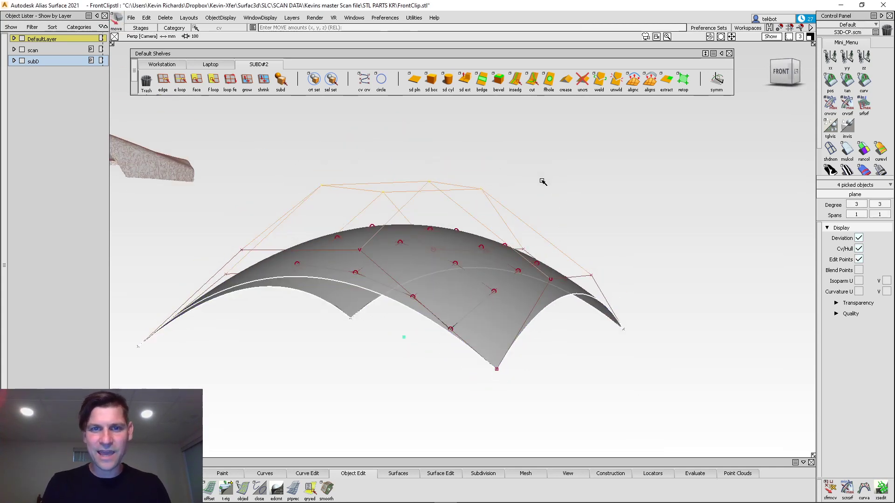
right_click_drag(541, 195, 545, 202)
left_click_drag(508, 219, 426, 208, "alt+shift")
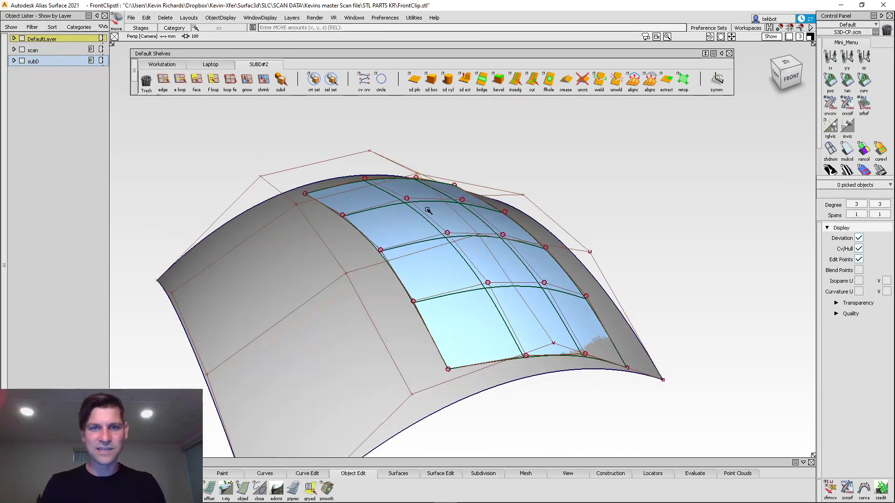
Reopen the retopo grid's history and relax its interior vertices and side edges back onto the reshaped plane
middle_click_drag(425, 208, 415, 279, "ctrl+shift")
left_click(415, 278)
right_click_drag(422, 274, 417, 262)
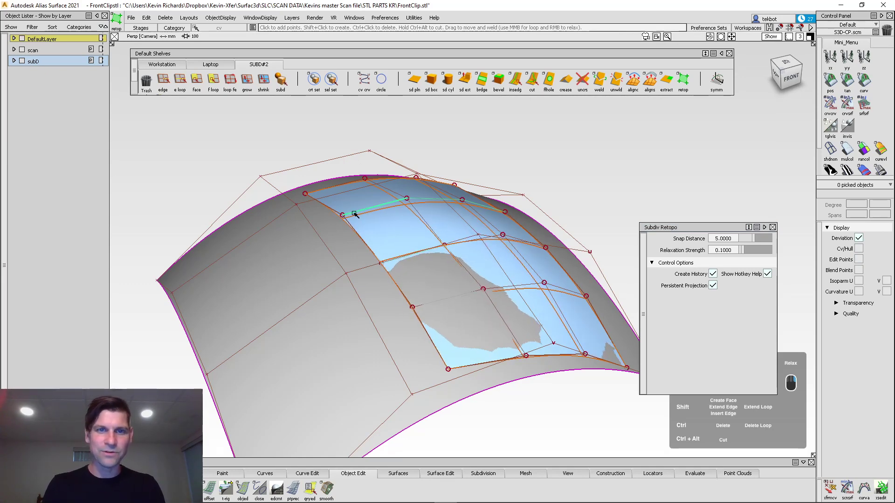
right_click_drag(358, 213, 366, 211)
left_click_drag(469, 295, 422, 295, "alt+shift")
right_click_drag(499, 199, 497, 200)
right_click_drag(512, 272, 511, 268)
right_click_drag(521, 332, 519, 328)
left_click_drag(523, 351, 502, 343, "alt+shift")
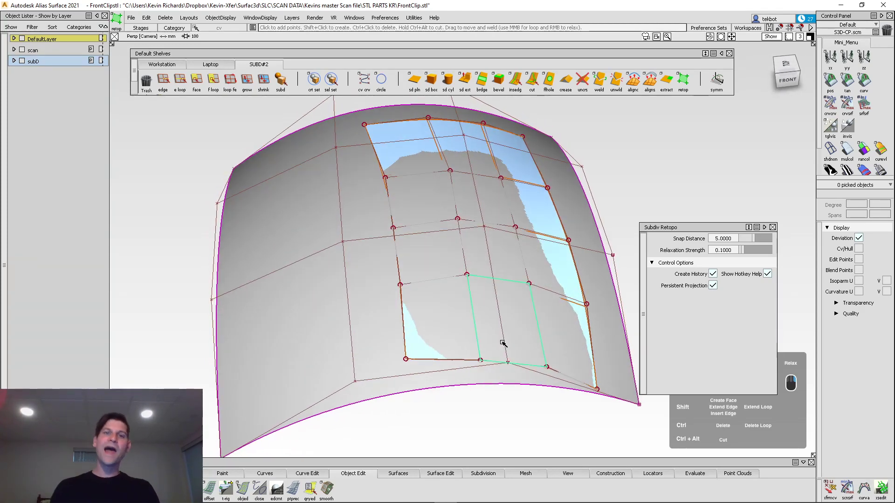
Relax the grid's far edge and move its two end vertices to snap onto the plane
right_click_drag(450, 125, 462, 124)
left_click_drag(522, 136, 525, 139)
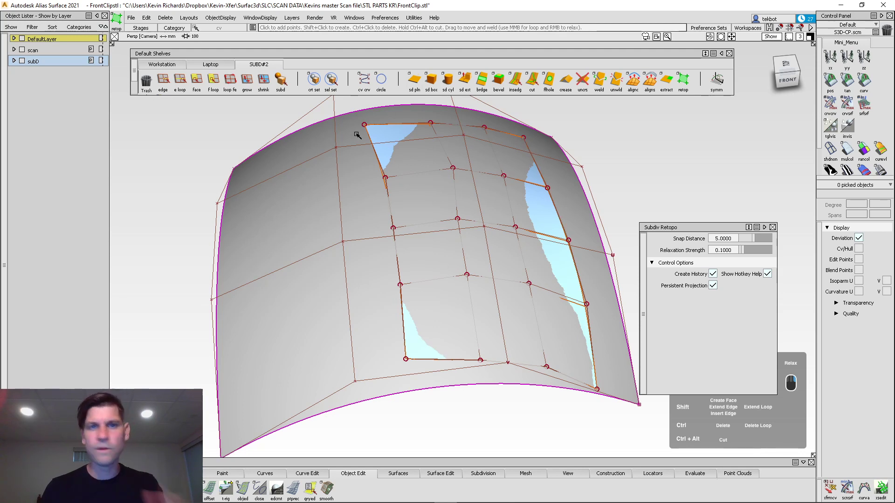
left_click_drag(365, 125, 375, 128)
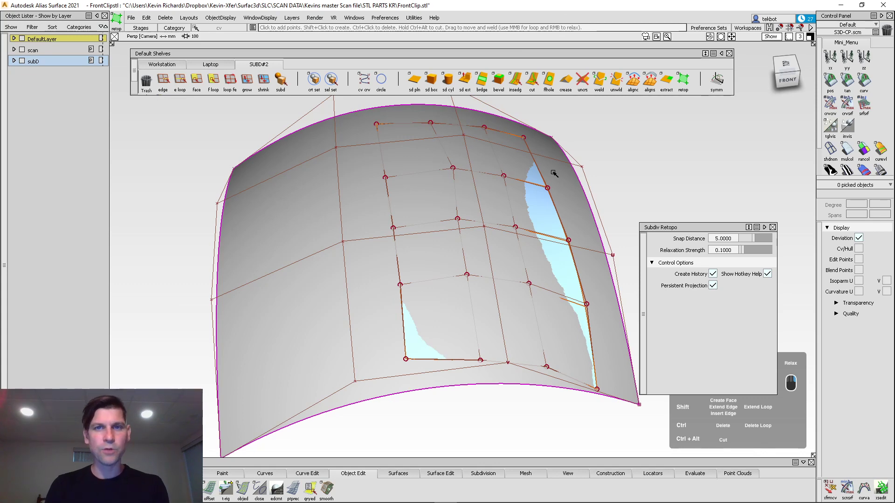
Reopen the retopo grid's history and snap the remaining outer edge and corner vertices onto the plane
left_click_drag(559, 309, 471, 194, "alt+shift")
key("ctrl+z")
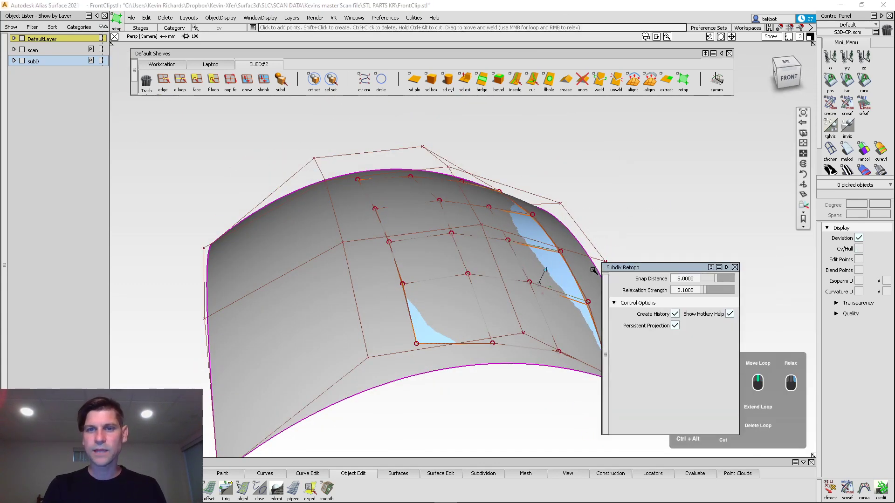
left_click_drag(606, 271, 660, 236)
key("q")
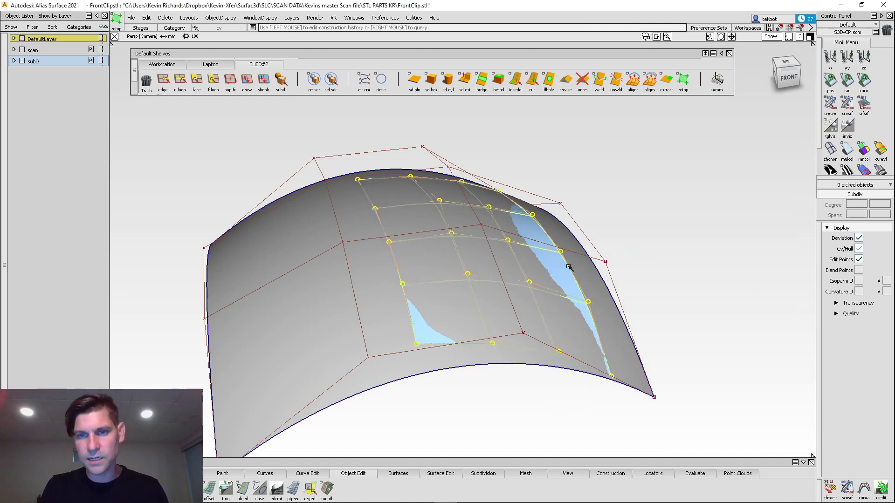
left_click(569, 266)
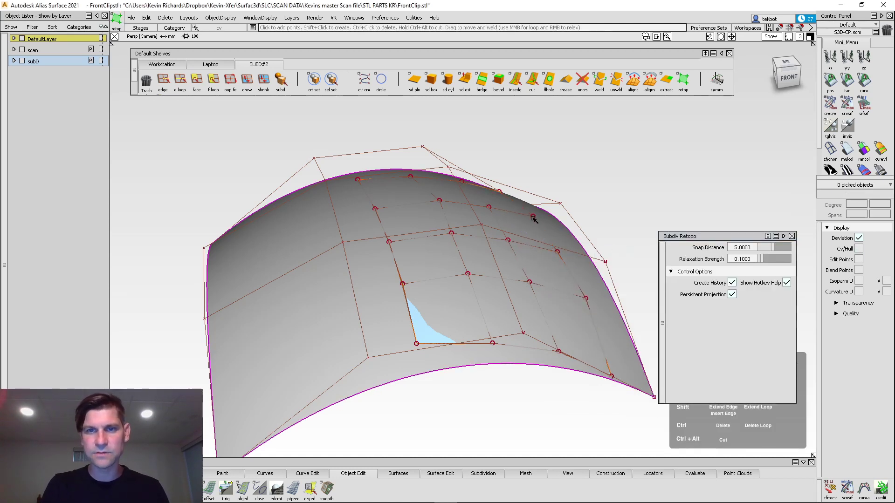
left_click_drag(421, 342, 462, 302, "alt+shift")
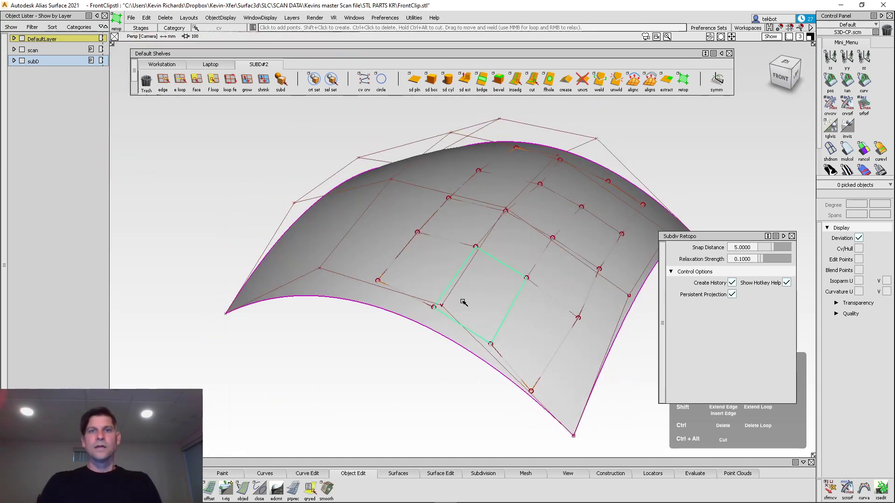
Pick the curved plane and switch it to template display so only the blue retopo grid stays shaded
left_click_drag(455, 293, 519, 204, "alt+shift")
left_click_drag(433, 182, 522, 240, "alt+shift")
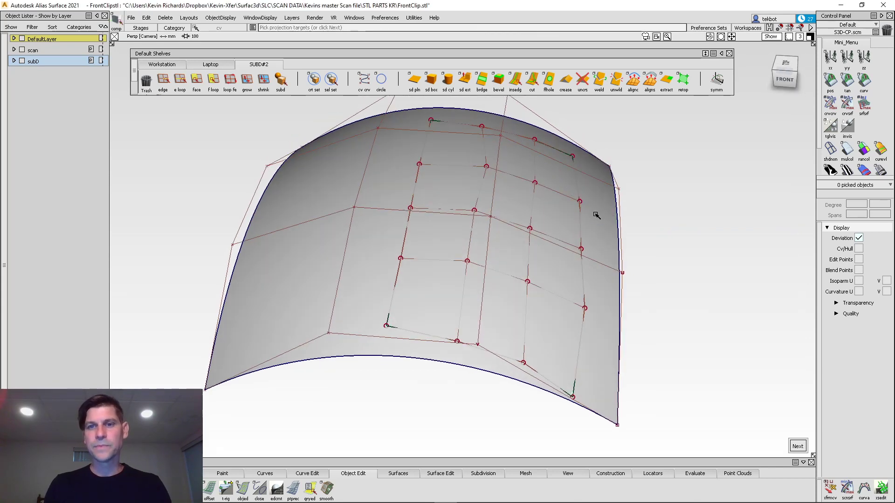
left_click_drag(611, 336, 601, 169, "ctrl+shift")
left_click_drag(571, 215, 561, 244, "alt+shift")
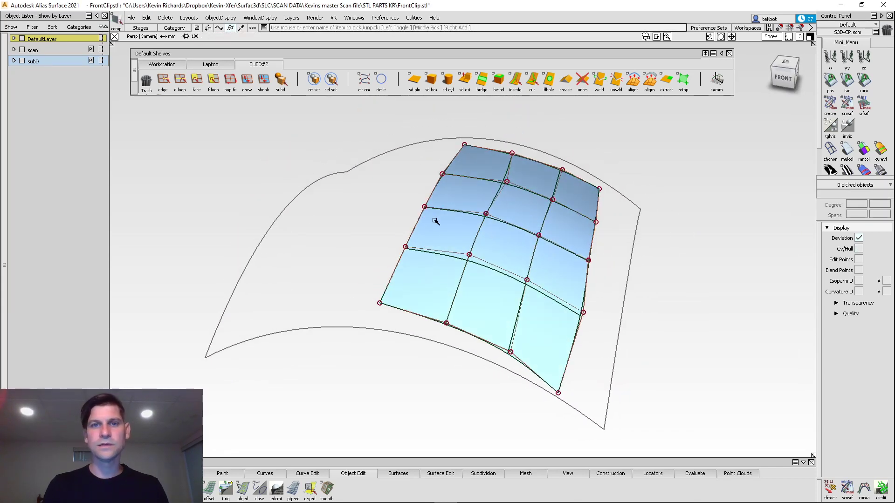
Try Subdiv Extrude on an interior face of the retopo grid with Normal direction and Weld Together on
left_click(466, 84)
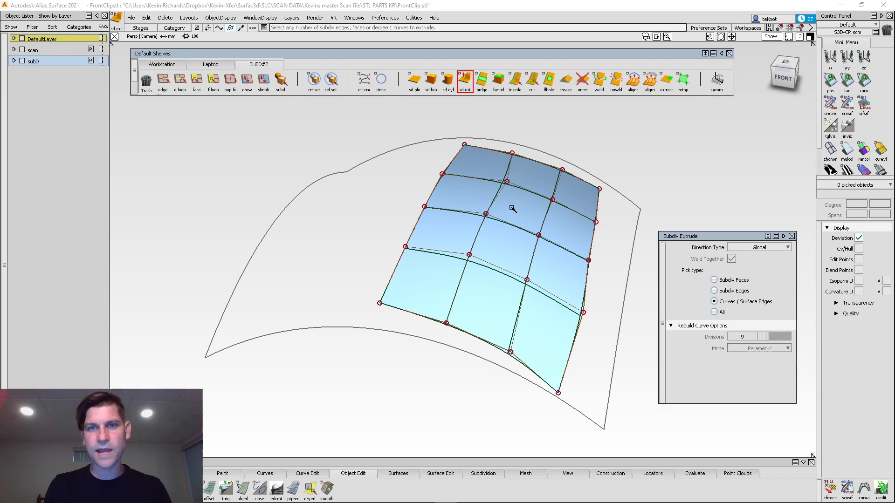
left_click_drag(471, 161, 504, 188, "ctrl+shift")
left_click_drag(474, 160, 476, 164, "ctrl+shift")
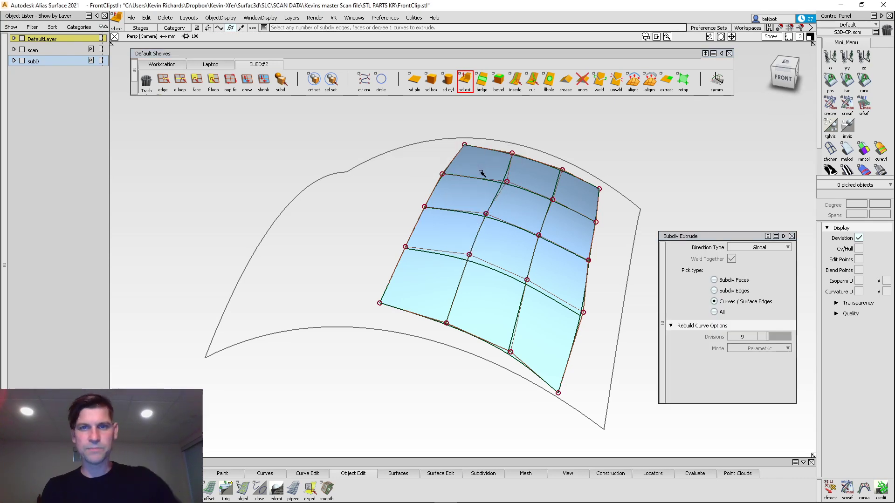
key("ctrl+z")
left_click_drag(512, 209, 537, 284, "ctrl+shift")
left_click_drag(538, 208, 537, 146, "alt+shift")
left_click(558, 183)
left_click_drag(626, 210, 508, 233, "alt+shift")
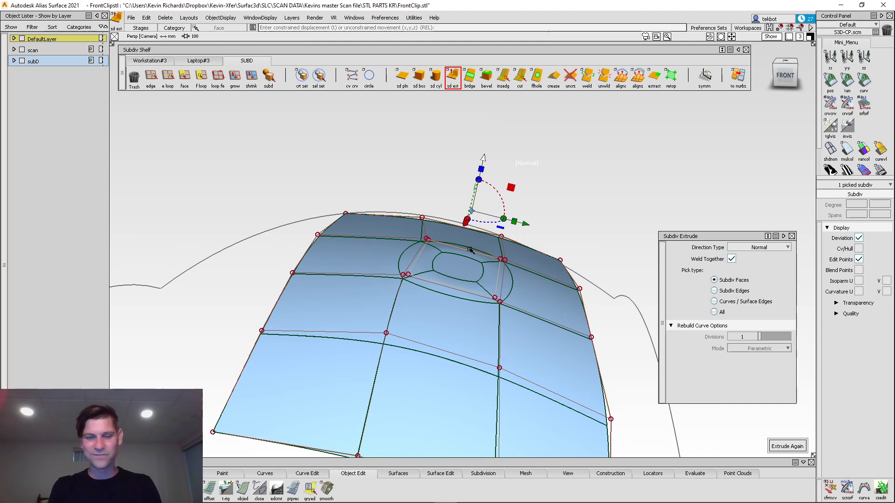
key("ctrl+z")
Reopen the retopo grid's history in Subdiv Retopo and turn off Persistent Projection
left_click(671, 76)
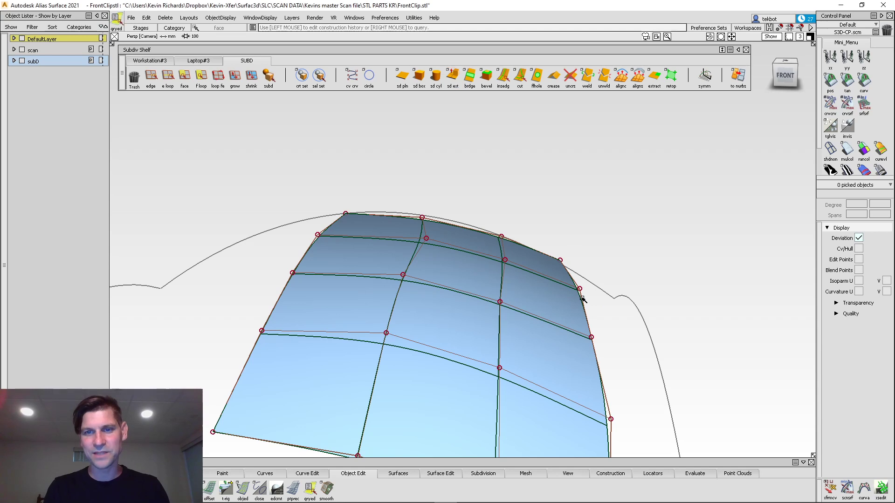
middle_click(580, 274)
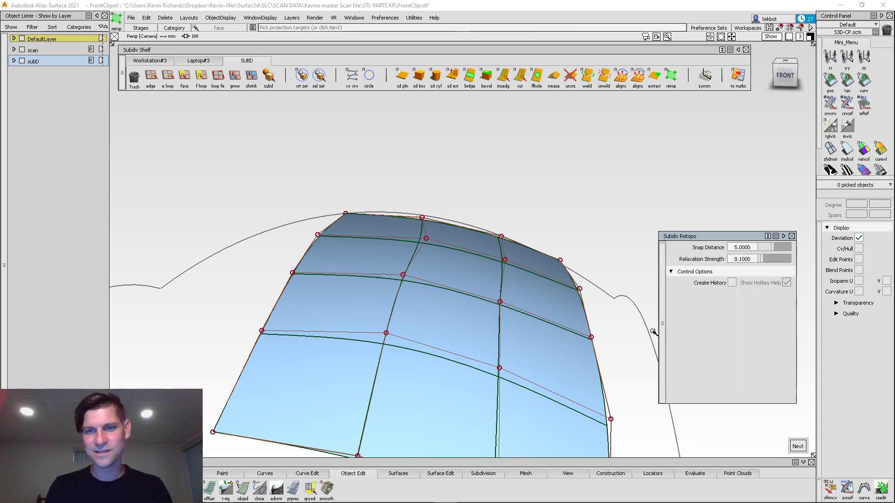
left_click(582, 309)
left_click(733, 294)
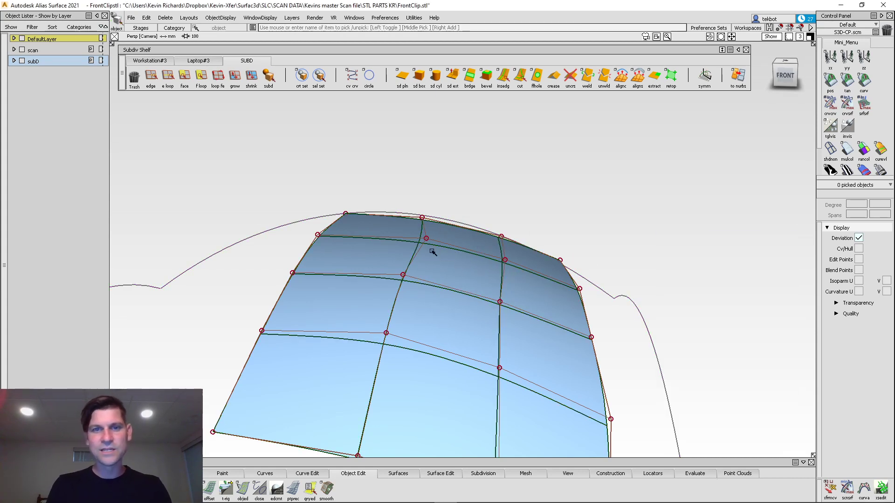
Extrude an interior face near the grid's far edge along its normal to form a raised bump
left_click_drag(467, 199, 498, 210, "ctrl+shift")
left_click(437, 280)
left_click(447, 287)
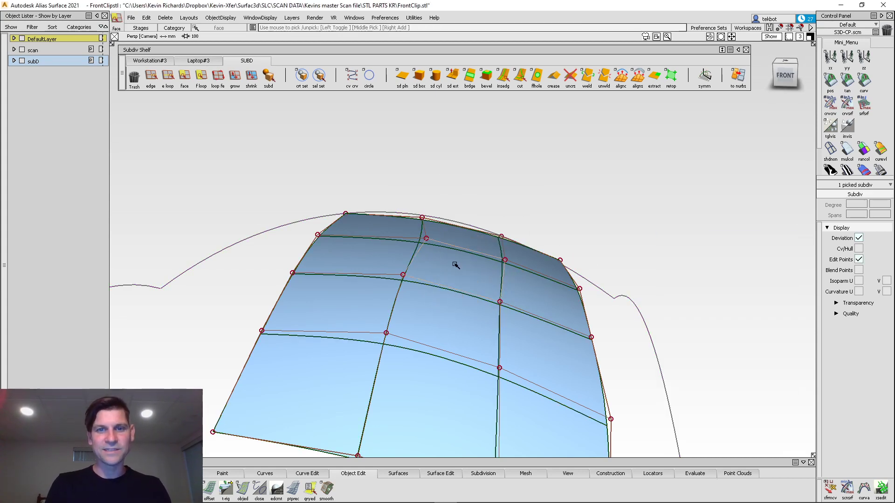
left_click(452, 83)
left_click_drag(424, 286, 517, 272, "alt+shift")
right_click_drag(546, 261, 545, 303, "alt+shift")
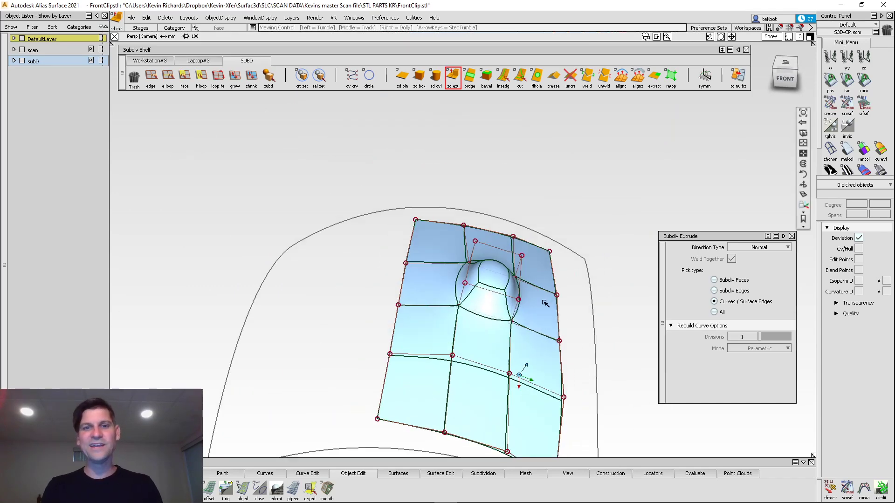
middle_click_drag(545, 304, 545, 296, "alt+shift")
left_click_drag(518, 264, 479, 257, "alt+shift")
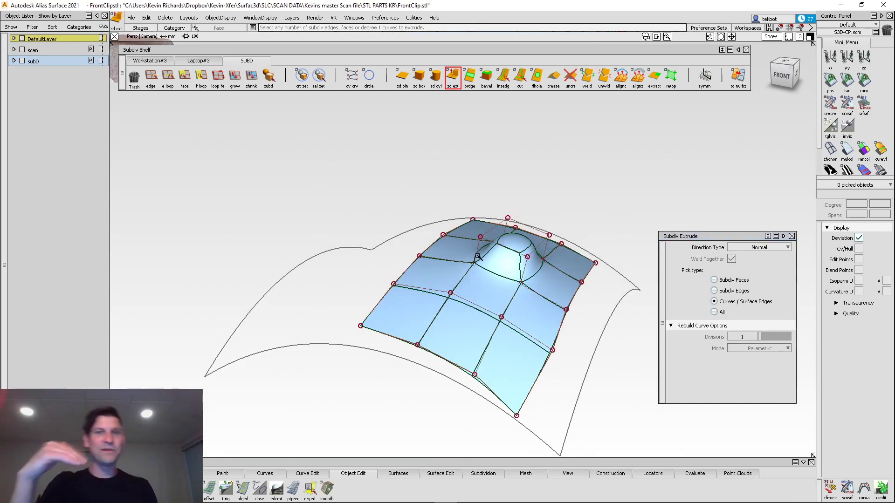
left_click_drag(474, 361, 651, 334, "alt+shift")
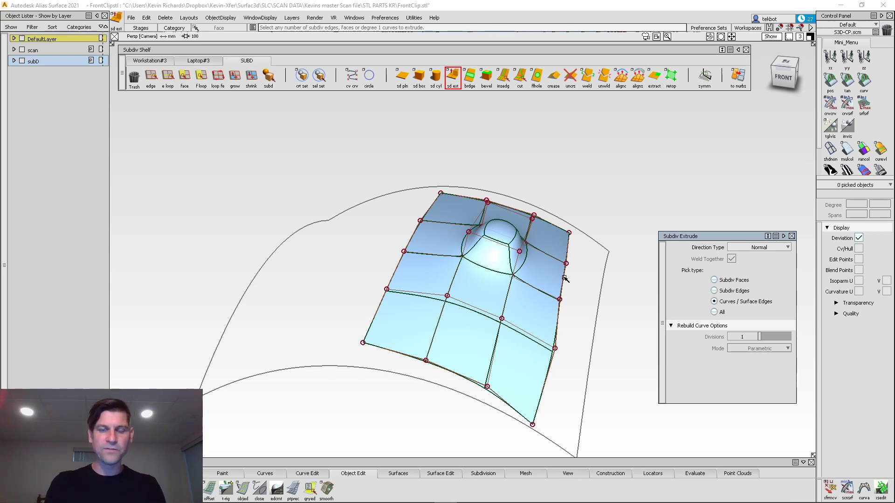
Restore the curved plane from template to normal display
left_click_drag(575, 352, 545, 283, "ctrl+shift")
left_click_drag(624, 342, 583, 205, "ctrl+shift")
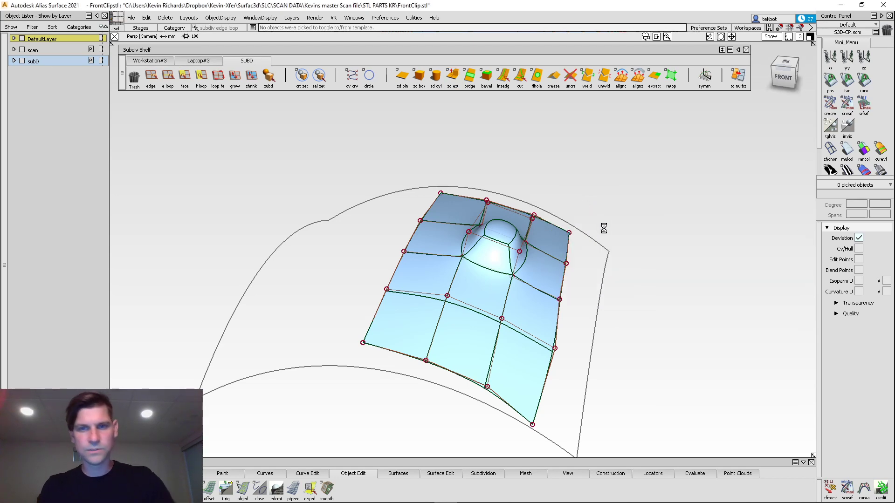
mouse_move(621, 289)
left_mouse_down("ctrl+shift")
mouse_move(590, 257)
mouse_move(649, 330)
mouse_move(630, 293)
mouse_move(591, 332)
mouse_move(625, 280)
mouse_move(390, 227)
mouse_move(395, 251)
left_mouse_up("ctrl+shift")
left_click(626, 267)
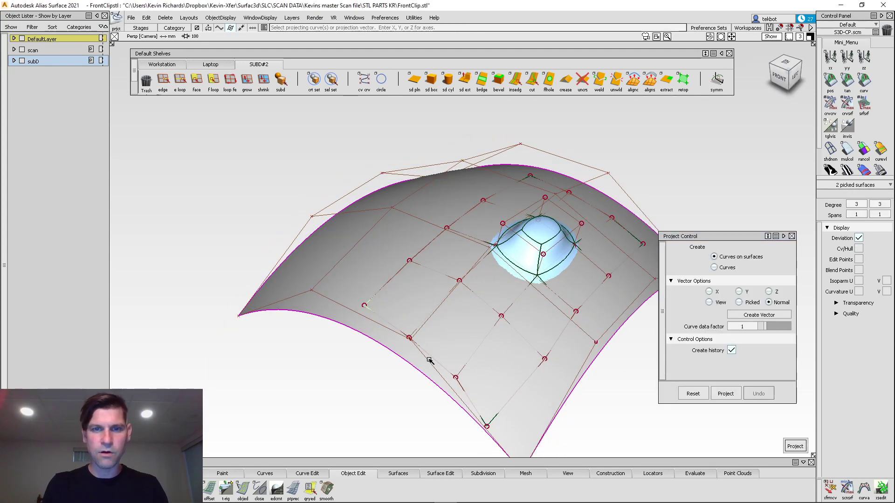
Turn off surface shading and restart the Project command with the Normal vector and the curved plane as target
left_click_drag(406, 373, 452, 367, "ctrl+shift")
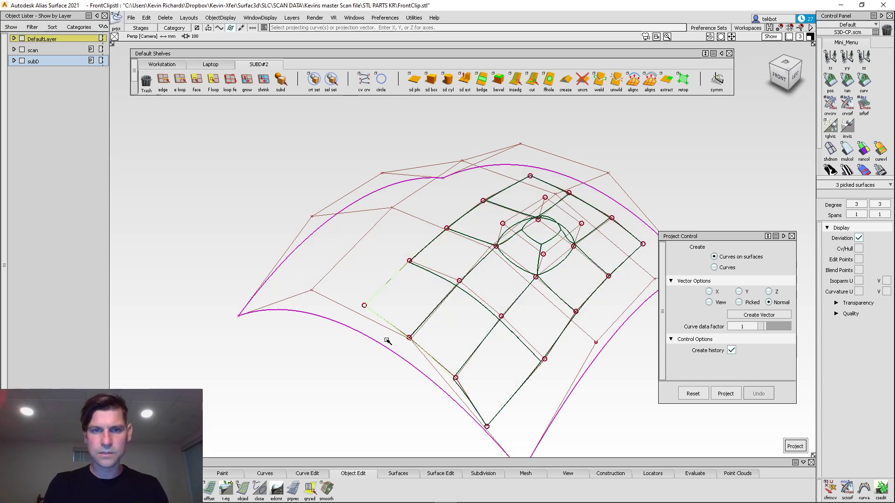
right_click_drag(388, 341, 438, 381, "alt+shift")
middle_click_drag(438, 380, 449, 330, "alt+shift")
mouse_move(449, 331)
left_mouse_down("alt+shift")
mouse_move(440, 303)
mouse_move(447, 237)
left_mouse_up("alt+shift")
left_click_drag(511, 237, 550, 335, "ctrl+shift")
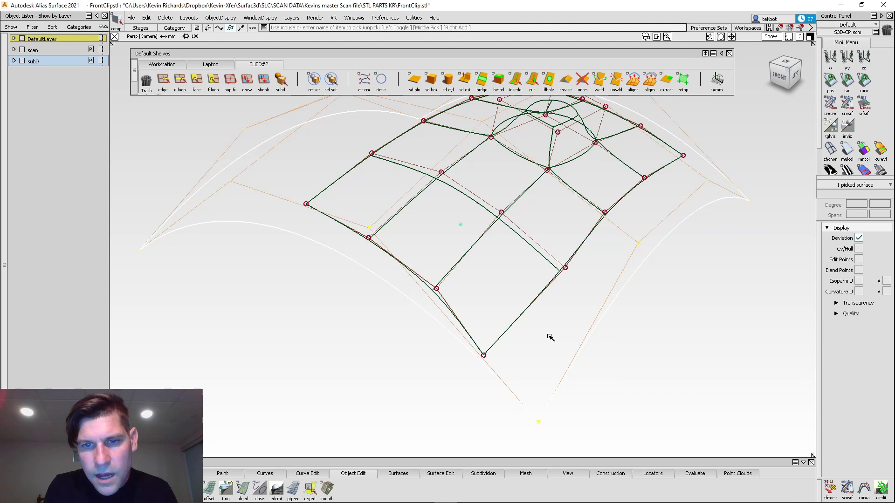
middle_click(477, 222, "ctrl+shift")
right_click(477, 222, "ctrl+shift")
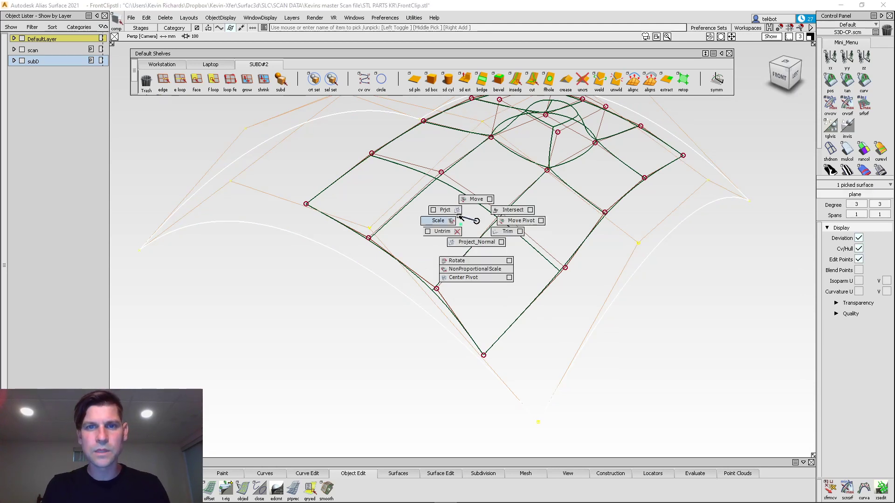
left_click(476, 242)
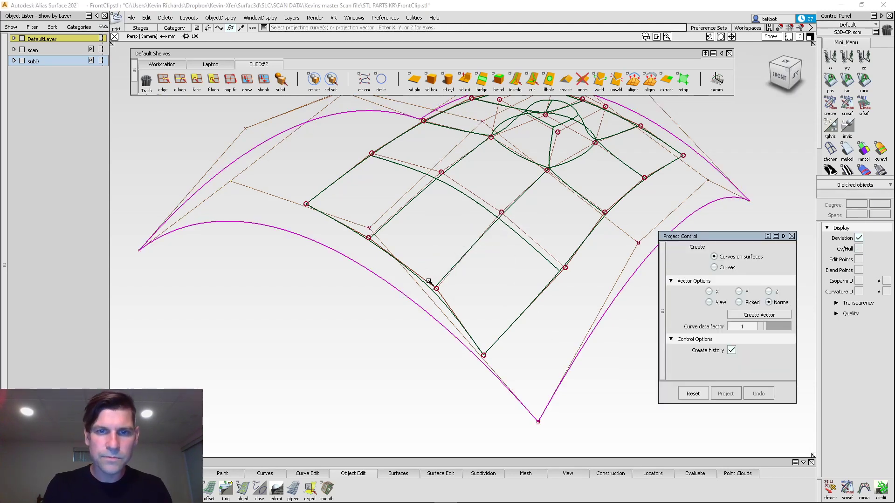
Hide the control vertices and hulls of the retopo subdiv and the curved plane
left_click_drag(433, 242, 444, 277, "ctrl+shift")
left_click(446, 278)
mouse_move(495, 334)
left_mouse_down("ctrl+shift")
mouse_move(498, 320)
mouse_move(525, 361)
left_mouse_up("ctrl+shift")
mouse_move(592, 322)
left_mouse_down("alt+shift")
mouse_move(569, 323)
mouse_move(576, 322)
left_mouse_up("alt+shift")
left_click_drag(505, 261, 553, 332, "ctrl+shift")
left_click(554, 325)
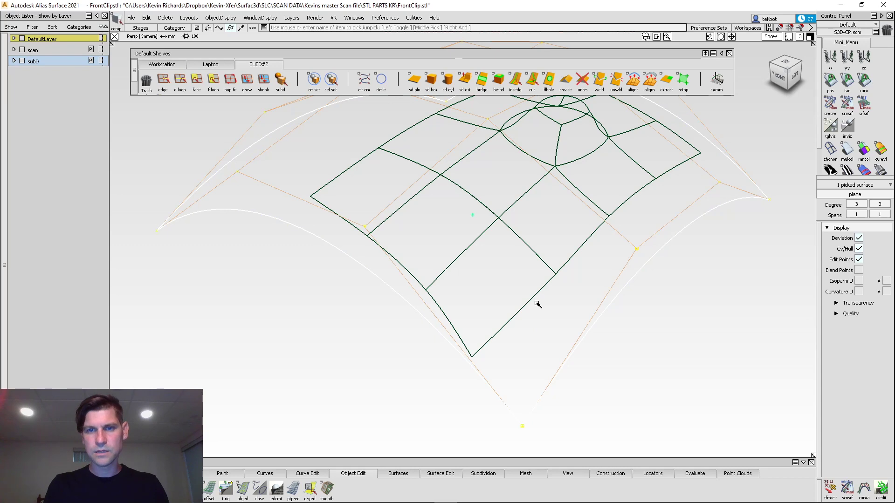
right_click_drag(532, 346, 559, 314, "ctrl+shift")
mouse_move(539, 340)
left_mouse_down("ctrl+shift")
mouse_move(513, 298)
mouse_move(504, 343)
left_mouse_up("ctrl+shift")
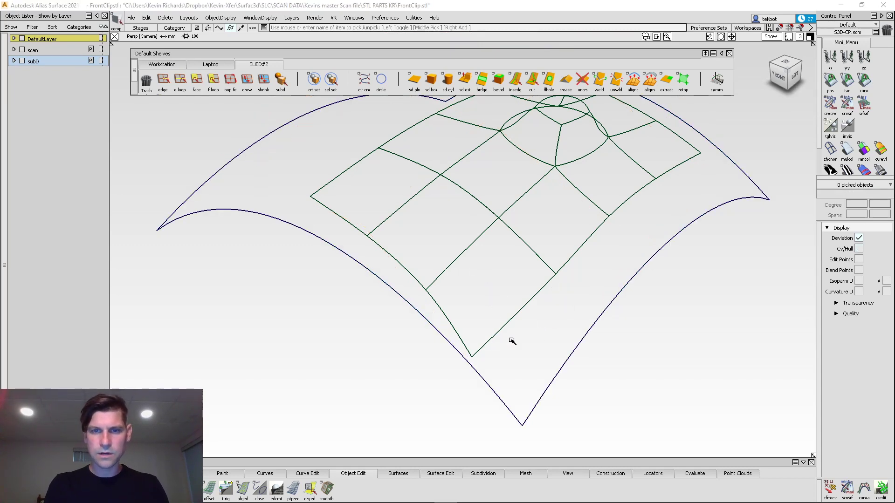
Restart Project with the curved plane as target and the Normal vector, and pick the first outer edges of the subdiv grid
left_click(512, 348)
right_click(512, 348, "ctrl+shift")
middle_click_drag(512, 348, 512, 370, "ctrl+shift")
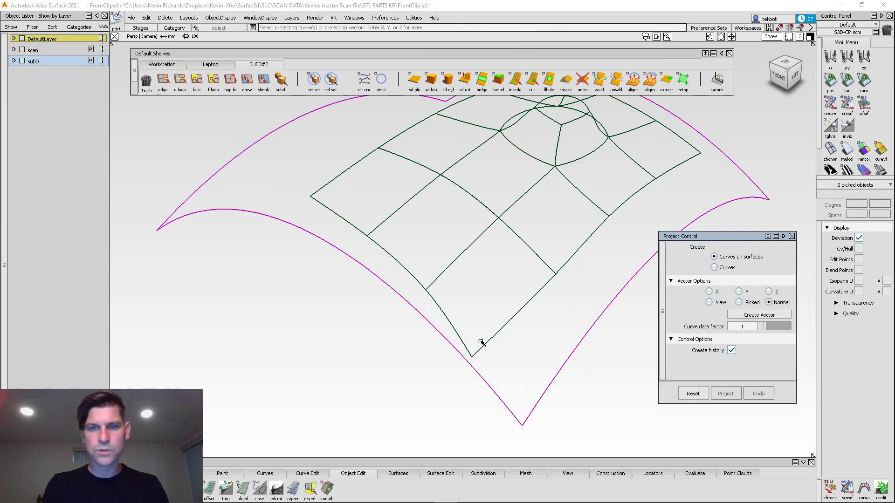
left_click(429, 292)
left_click(395, 261)
left_click(322, 206)
left_click(328, 182)
left_click(419, 124)
left_click(577, 248)
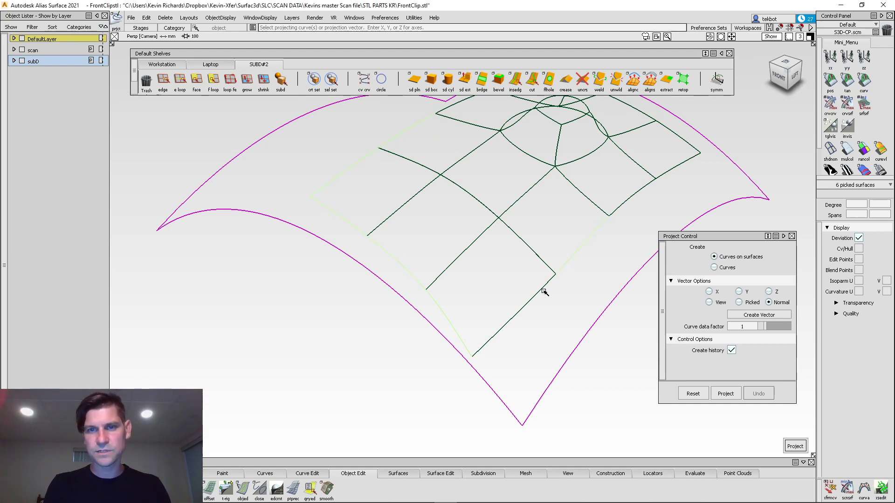
Pick every outer boundary edge of the subdiv grid and project them as curves on surface onto the curved plane along its normal
left_click(544, 291)
left_click(548, 285)
left_click(580, 246)
left_click(636, 195)
middle_click_drag(529, 177, 489, 260, "alt+shift")
left_click(590, 171)
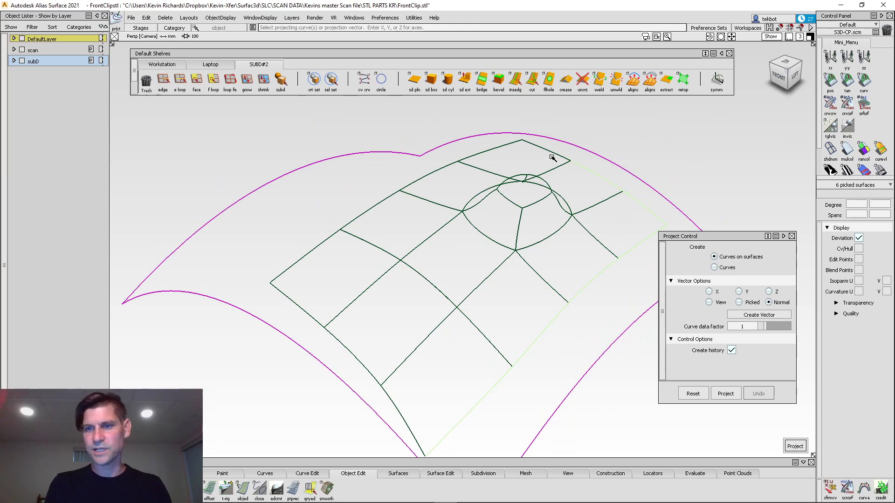
left_click(544, 152)
left_click(495, 149)
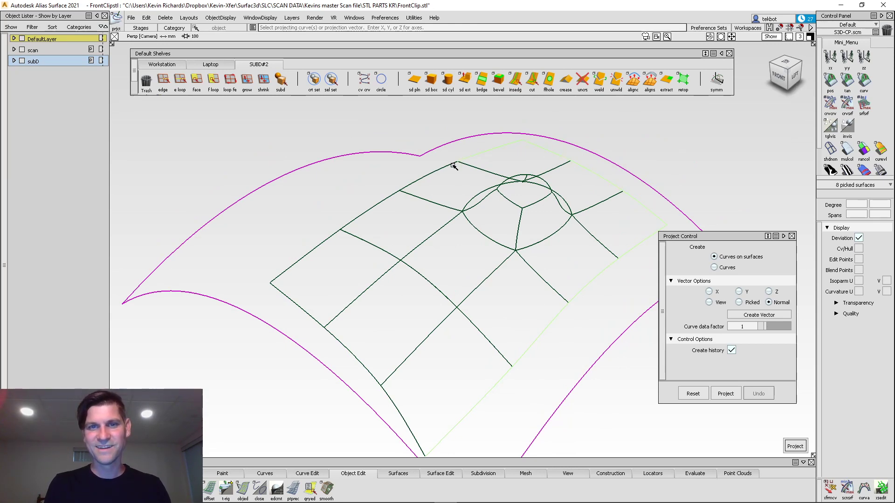
left_click(417, 184)
left_click(385, 201)
left_click(318, 250)
left_click(350, 355)
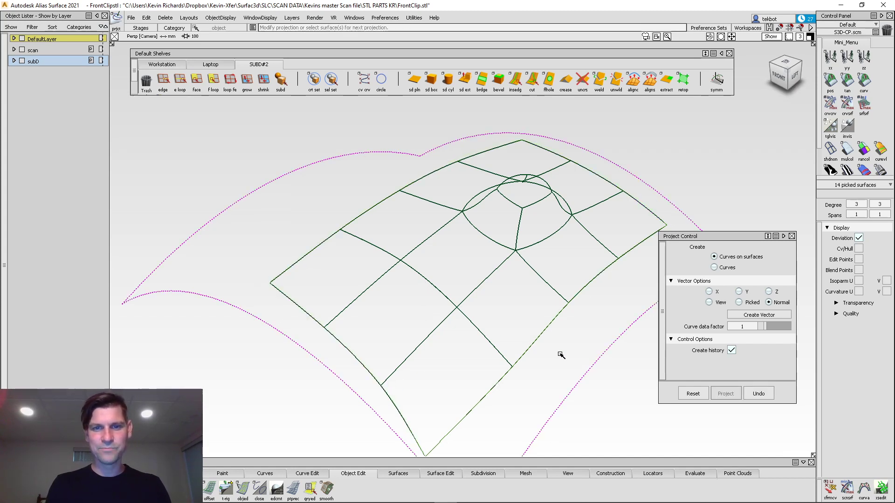
Trim away the region of the curved plane inside the projected outline, and display the model shaded without its wireframe
right_click_drag(558, 354, 519, 307, "alt+shift")
middle_click_drag(519, 306, 552, 325, "ctrl+shift")
left_click(566, 341)
key("space")
right_click_drag(468, 325, 541, 310, "ctrl+shift")
mouse_move(546, 302)
left_mouse_down("alt+shift")
mouse_move(342, 373)
mouse_move(537, 284)
left_mouse_up("alt+shift")
right_click_drag(601, 196, 600, 234, "ctrl+shift")
mouse_move(596, 256)
left_mouse_down("alt+shift")
mouse_move(589, 379)
mouse_move(477, 308)
mouse_move(547, 254)
left_mouse_up("alt+shift")
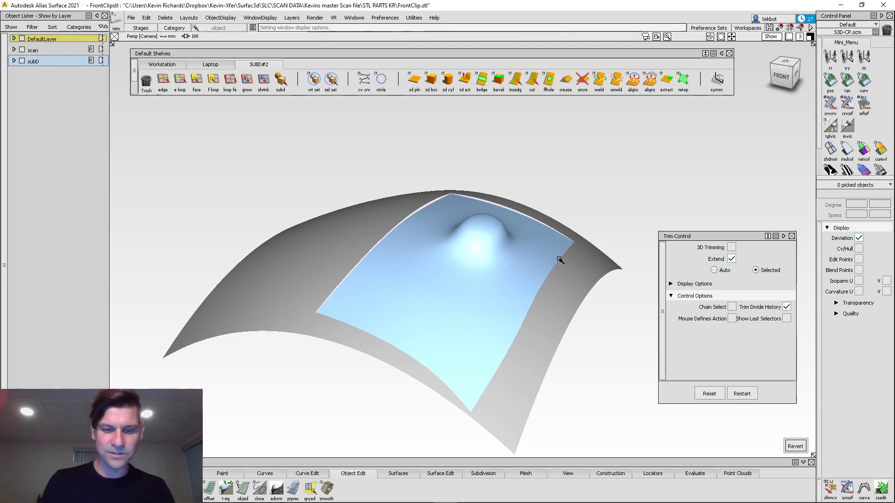
Assign the grey shader to the blue subdiv patch so it matches the trimmed plane
key("shift+a")
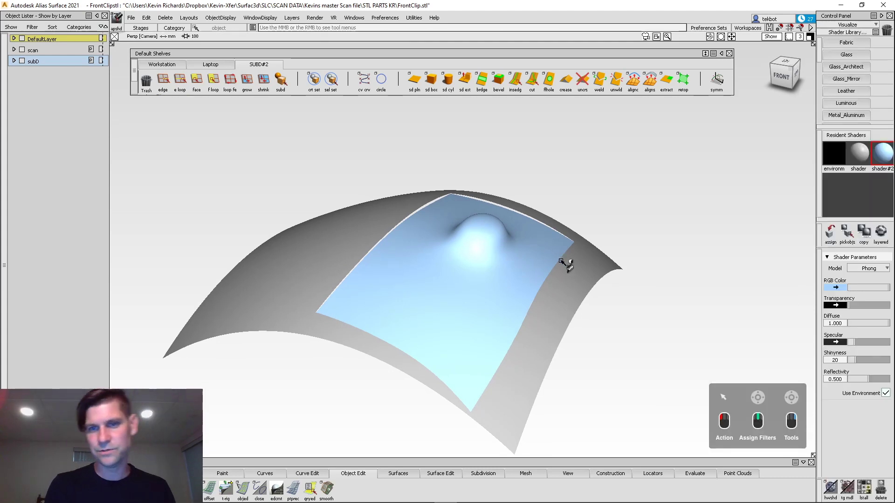
mouse_move(550, 315)
right_mouse_down()
mouse_move(550, 261)
mouse_move(563, 269)
mouse_move(560, 288)
right_mouse_up()
left_click(584, 285)
left_click(521, 262)
Examine how the bumped subdiv patch fits the trimmed opening of the curved plane from several angles
left_click_drag(635, 266, 676, 316, "alt+shift")
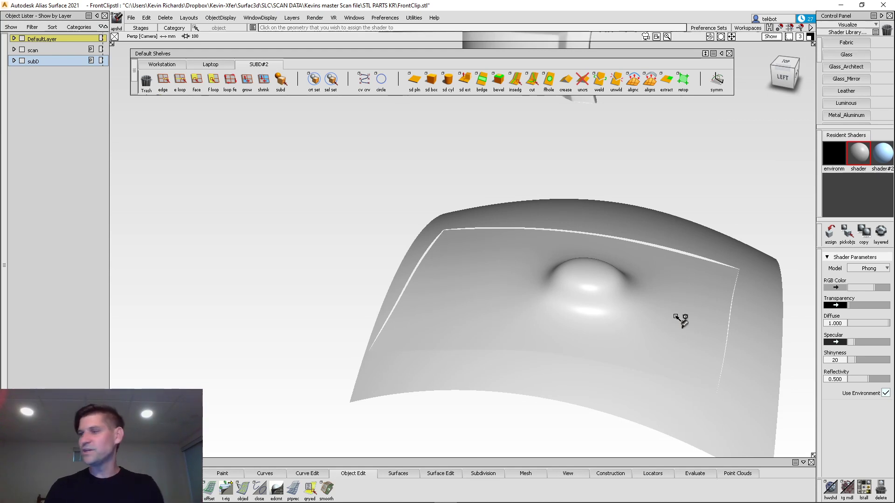
left_click_drag(372, 320, 536, 334, "alt+shift")
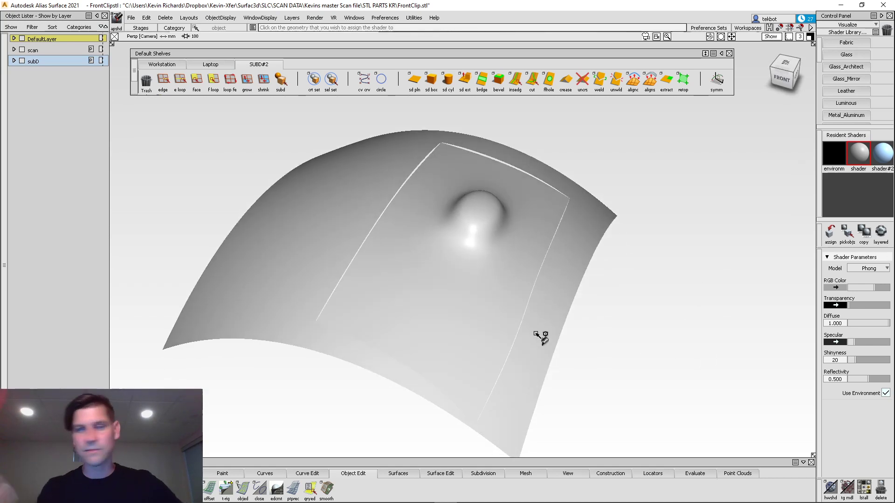
right_click_drag(570, 316, 466, 280, "alt+shift")
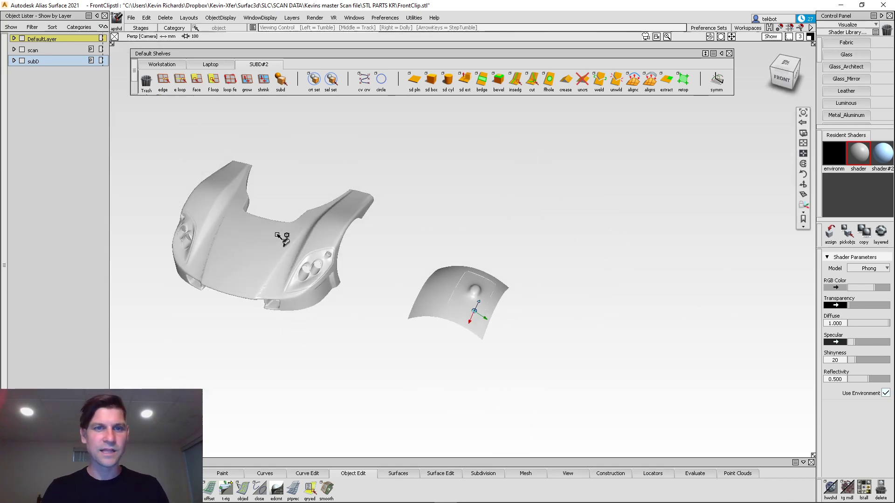
right_click_drag(452, 322, 470, 298, "alt+shift")
left_click_drag(470, 298, 396, 312, "alt+shift")
left_click_drag(550, 312, 508, 343, "alt+shift")
left_click(539, 279)
left_click_drag(505, 262, 561, 264, "alt+shift")
right_click_drag(562, 264, 483, 288, "alt+shift")
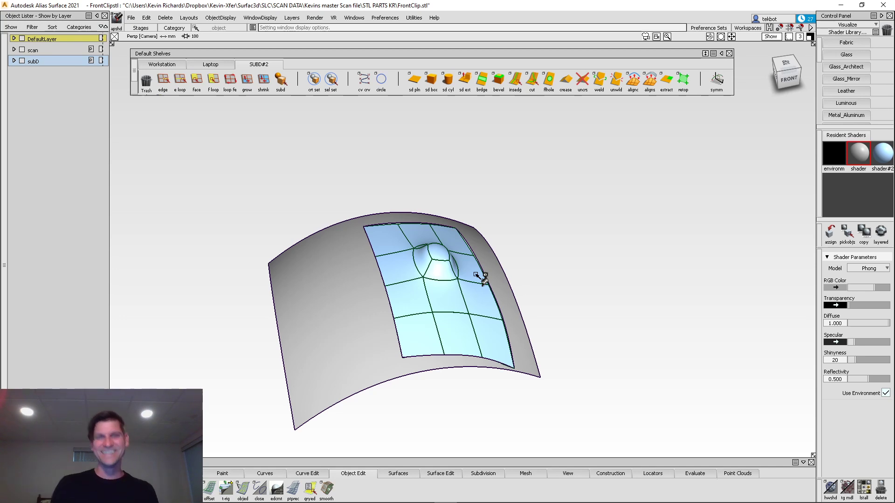
Pick the bumped subdiv patch inside the trimmed opening and delete it
left_click_drag(444, 312, 410, 188, "ctrl+shift")
left_click(424, 272)
left_click(475, 283)
left_click_drag(480, 321, 403, 342, "alt+shift")
left_click(488, 254)
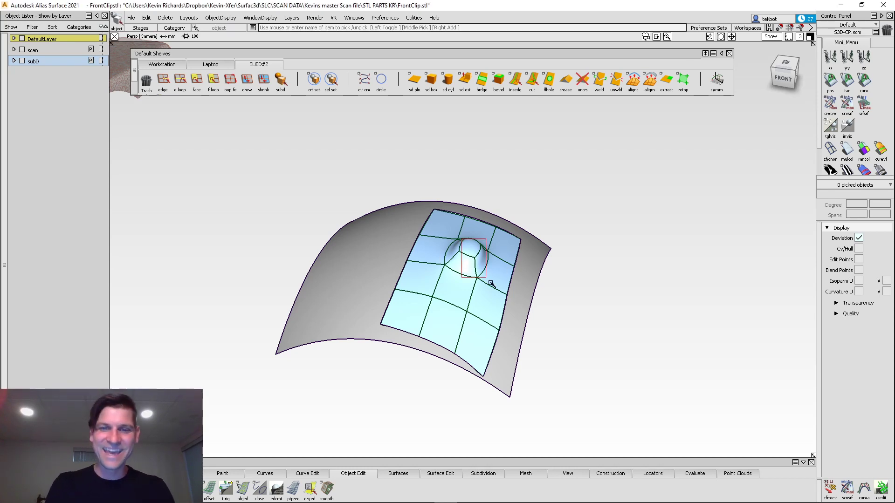
left_click(479, 296)
key("Delete")
Untrim the curved plane to restore its full surface
left_click(406, 276)
right_click_drag(596, 277, 532, 280, "ctrl+shift")
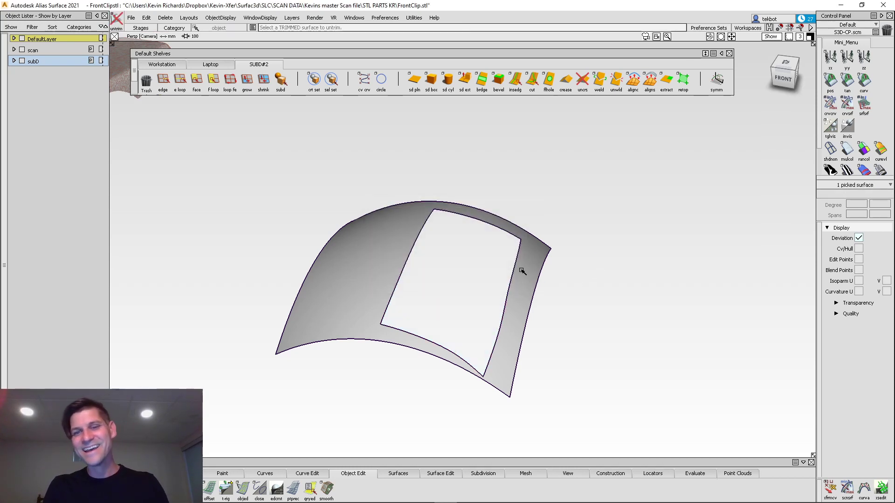
left_click(522, 271)
left_click_drag(501, 339, 483, 348, "alt+shift")
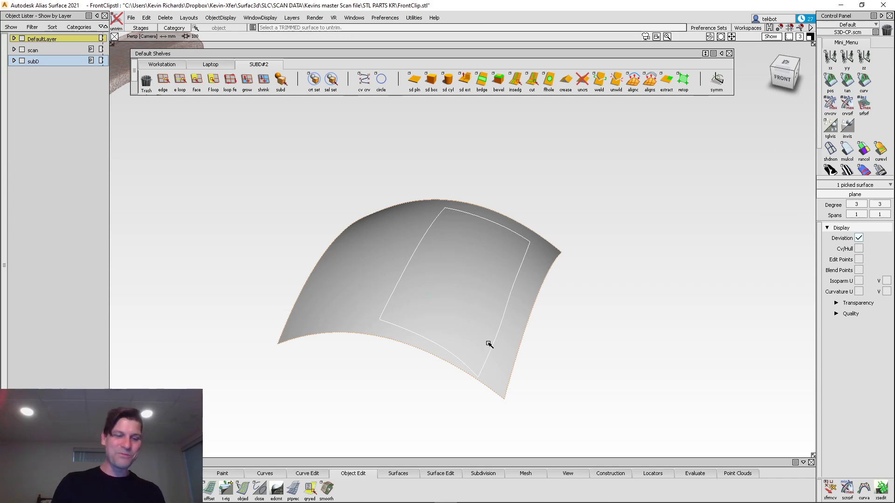
Examine the retopo subdiv grid on the front clip scan from several angles
mouse_move(559, 325)
middle_mouse_down("alt+shift")
mouse_move(745, 371)
mouse_move(593, 331)
mouse_move(667, 307)
middle_mouse_up("alt+shift")
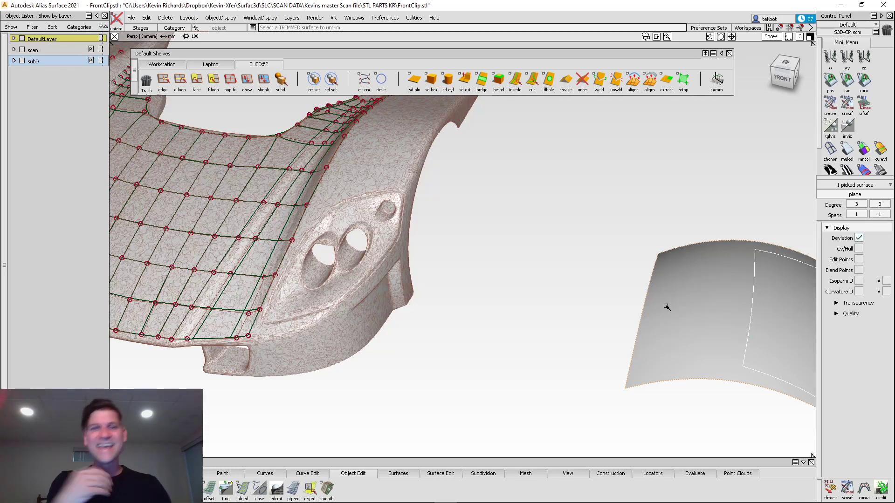
left_click_drag(726, 360, 713, 254, "ctrl+shift")
left_click_drag(703, 211, 719, 275, "ctrl+shift")
left_click(653, 272)
right_click_drag(577, 269, 578, 309, "alt+shift")
middle_click_drag(578, 308, 809, 344, "alt+shift")
left_click_drag(699, 344, 464, 295, "alt+shift")
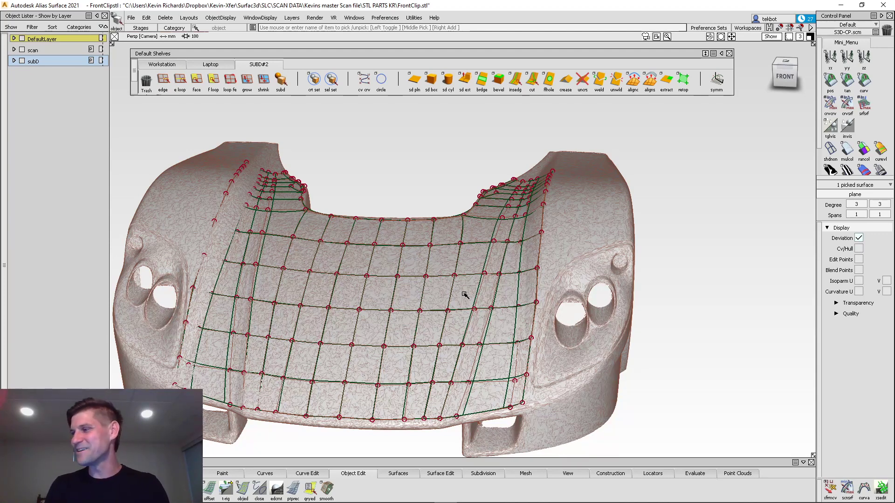
left_click_drag(483, 283, 565, 342, "alt+shift")
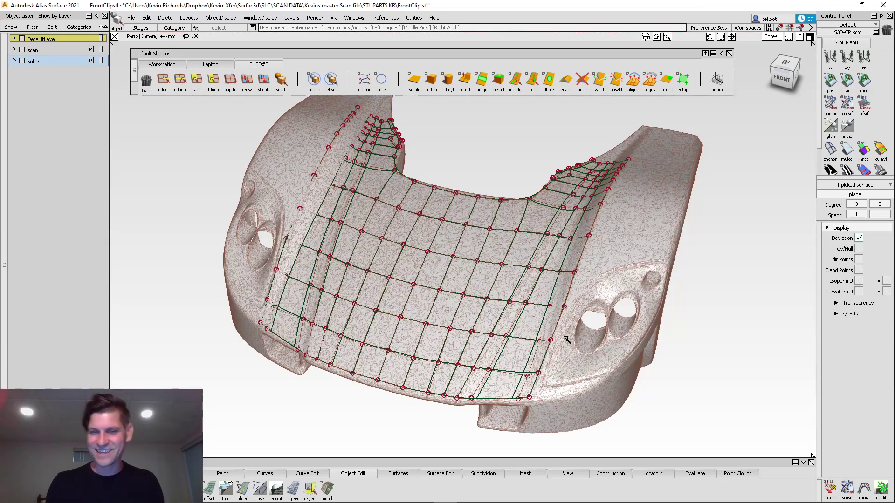
left_click_drag(503, 330, 508, 278, "alt+shift")
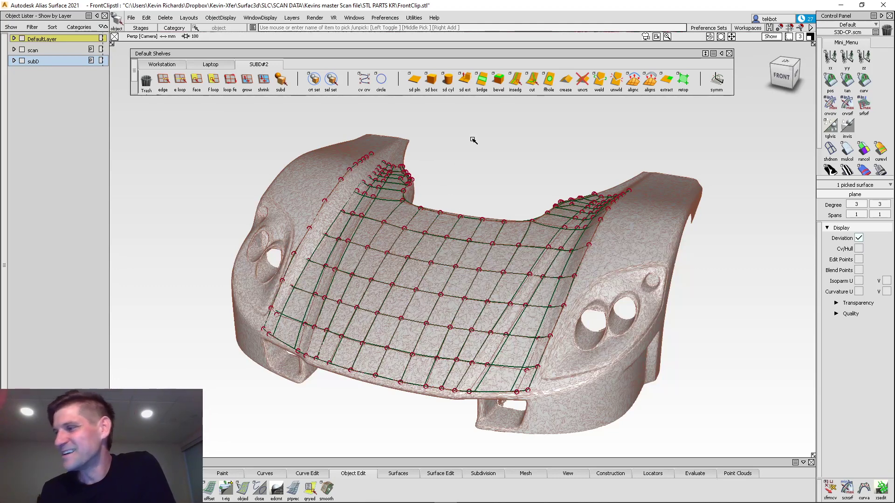
Review the scene's full construction history in an enlarged History Visualizer, and close it
left_click(769, 27)
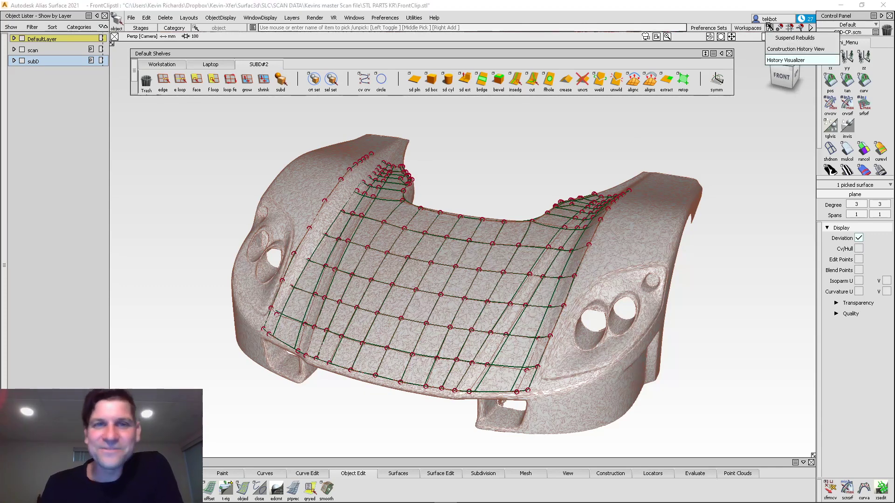
left_click(777, 60)
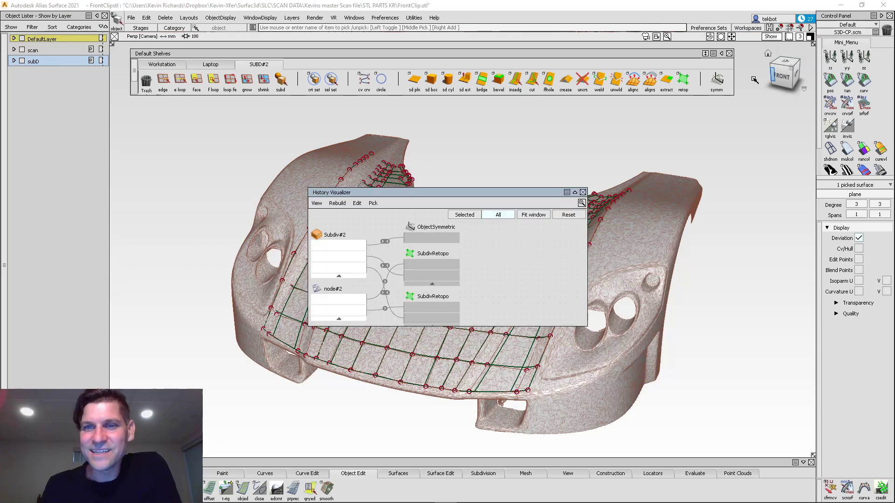
left_click_drag(584, 325, 640, 405)
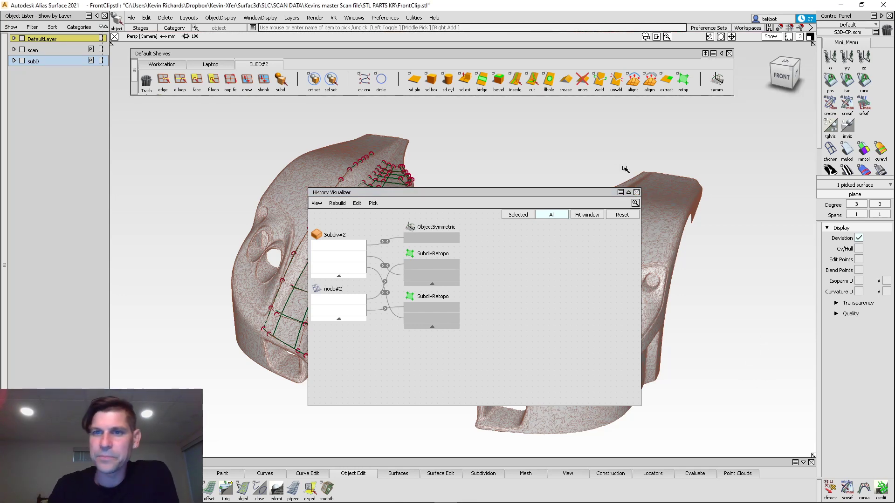
left_click(636, 192)
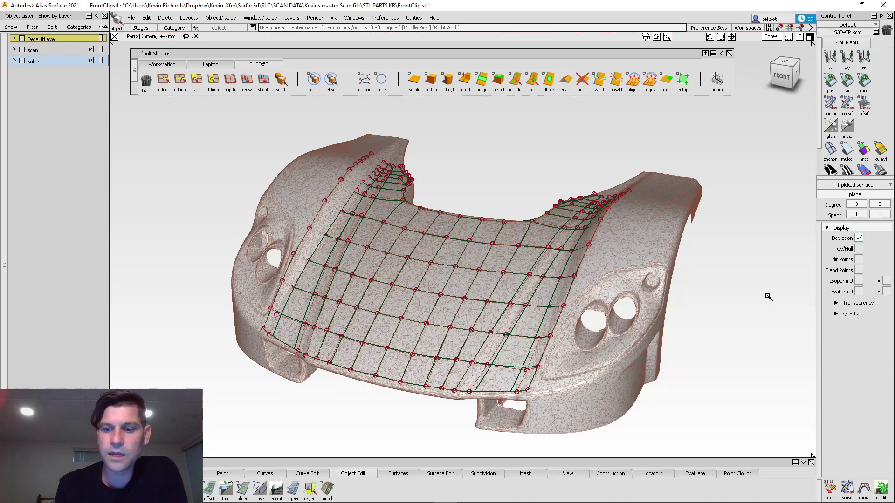
Clear the current selection and pick the Subdiv#2 grid on the front clip scan
left_click_drag(521, 300, 518, 366, "ctrl+shift")
left_click(517, 368)
left_click_drag(539, 314, 540, 344, "ctrl+shift")
left_click(541, 344)
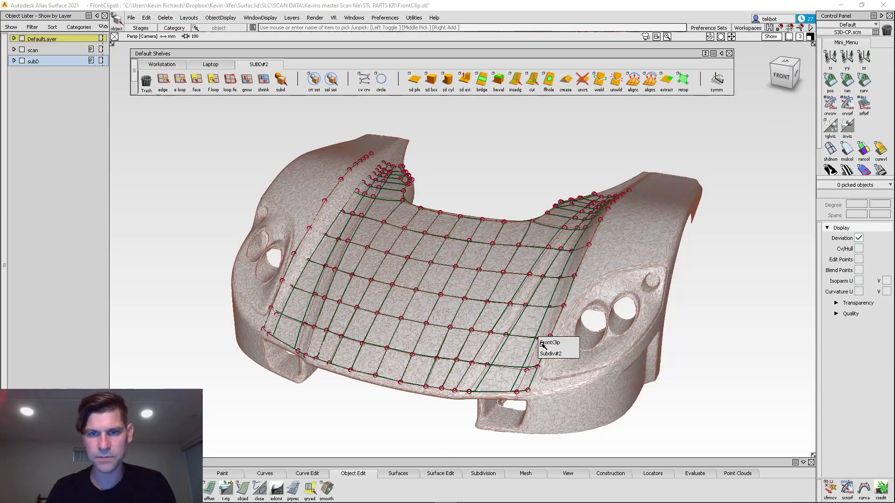
left_click(551, 353)
left_click(527, 474)
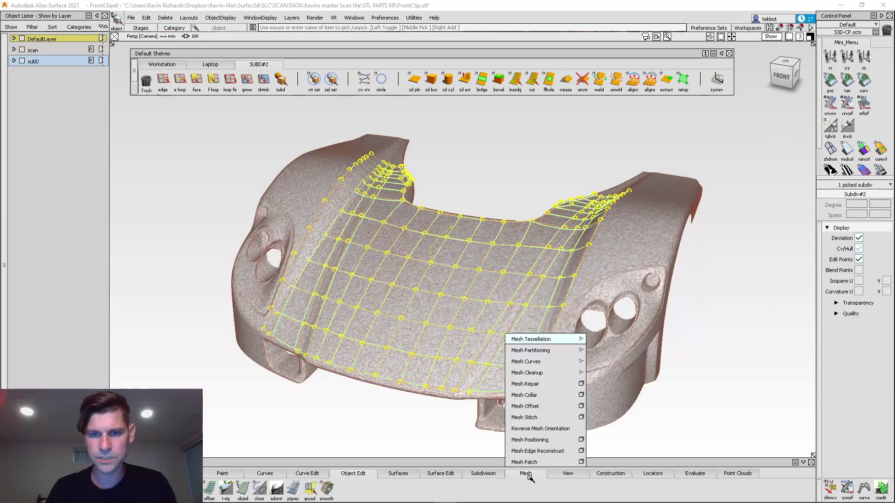
mouse_move(564, 340)
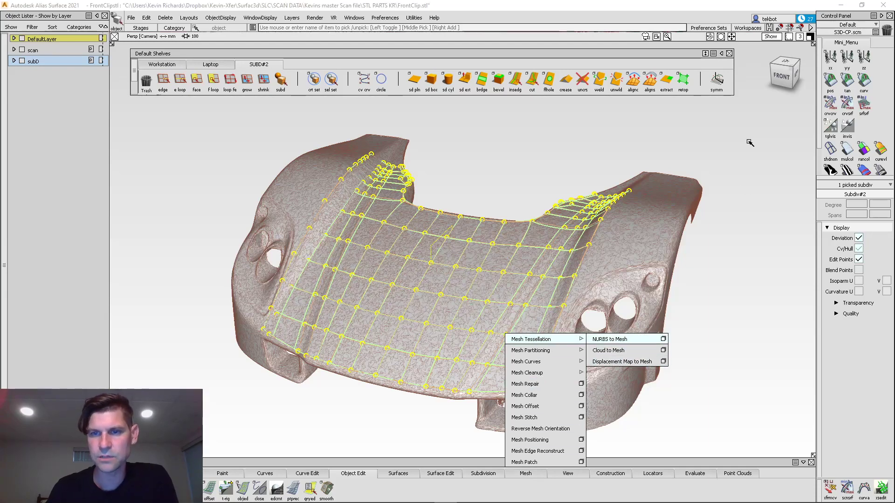
left_click(483, 474)
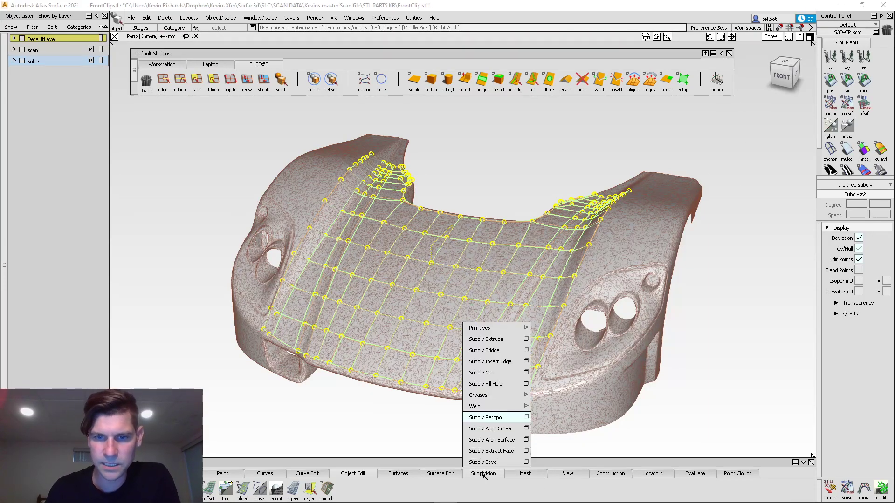
mouse_move(493, 399)
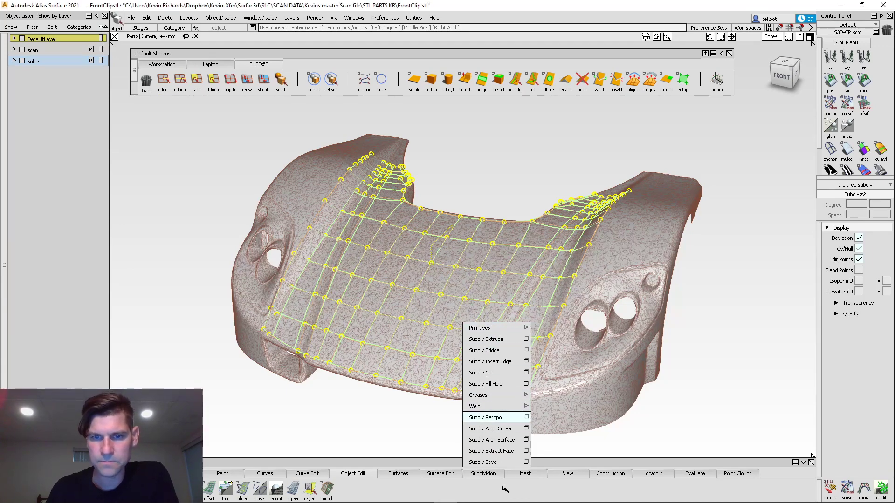
left_click(526, 474)
mouse_move(548, 342)
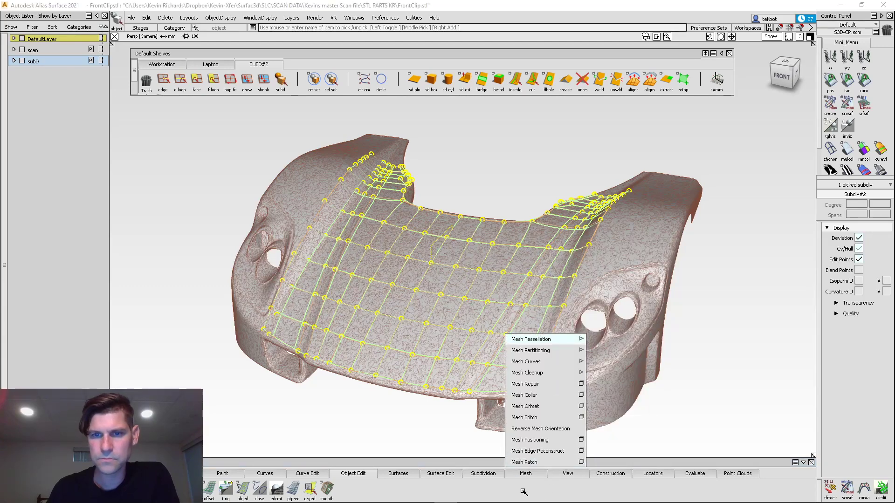
Widen the shelf window to expose the NURBS conversion tool, and check the Surface From Subdiv options without applying them
left_click_drag(734, 76, 817, 76)
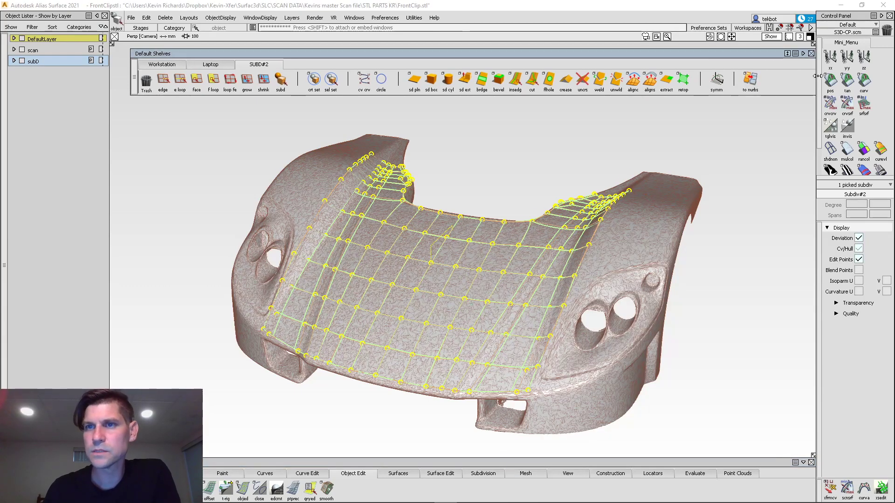
left_click(751, 80)
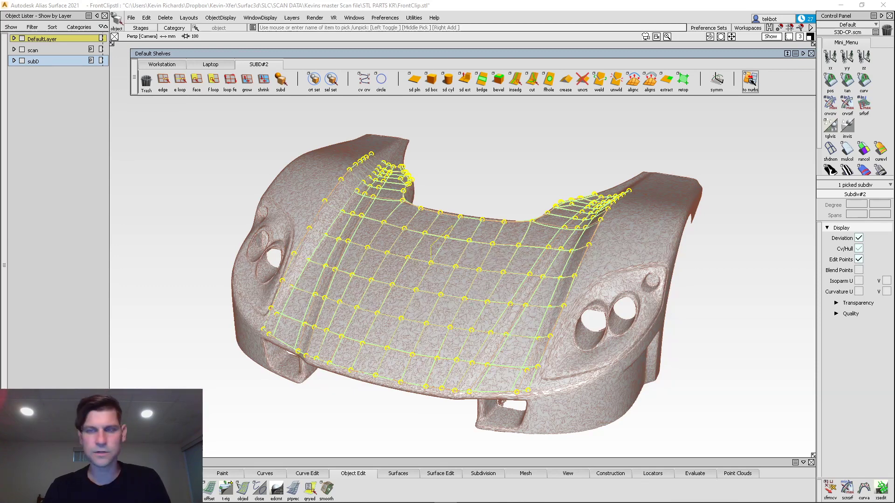
double_click(751, 80)
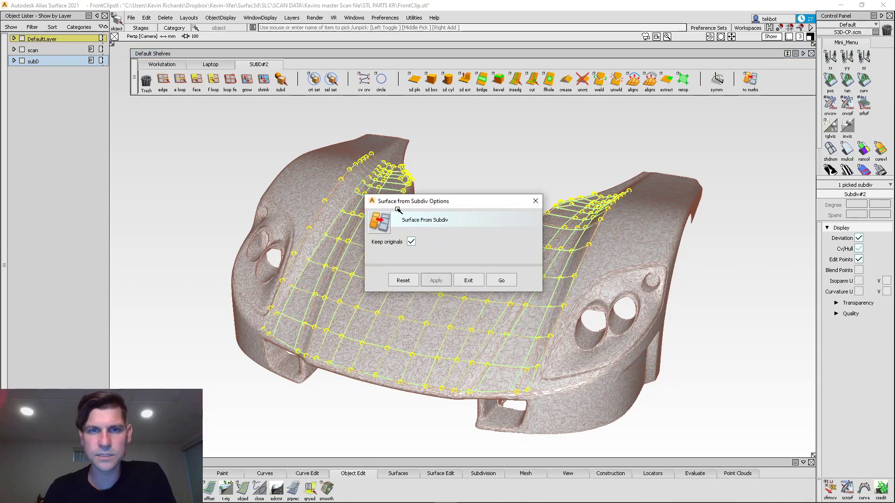
left_click(535, 201)
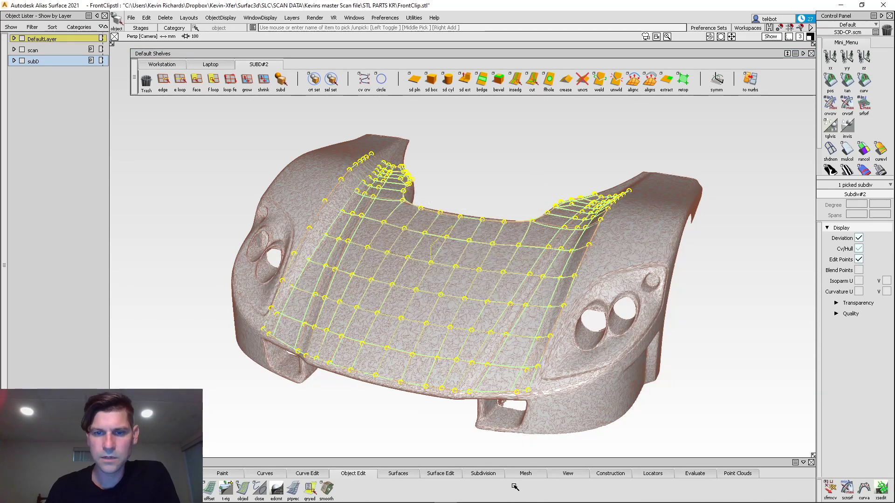
left_click(532, 473)
mouse_move(560, 340)
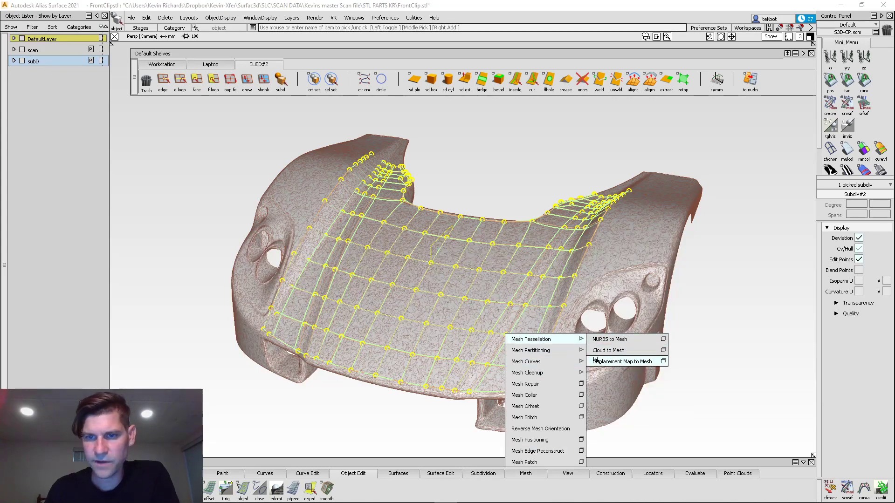
left_click(428, 64)
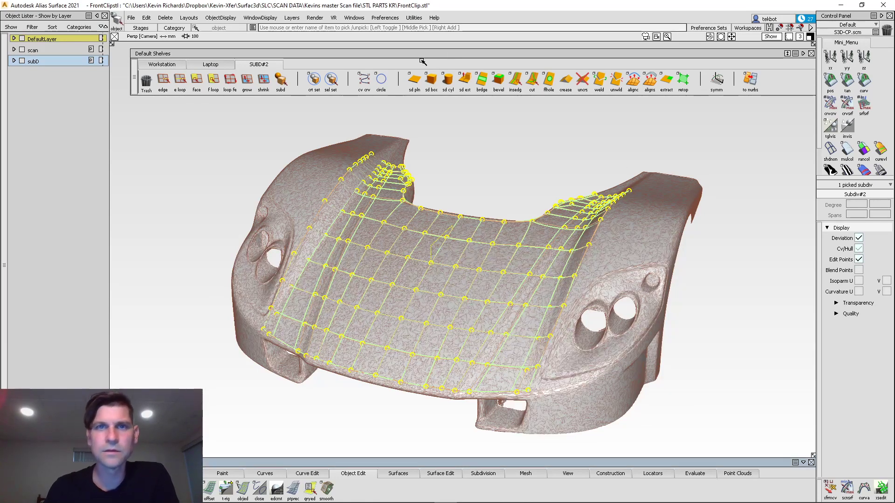
left_click(414, 17)
mouse_move(389, 31)
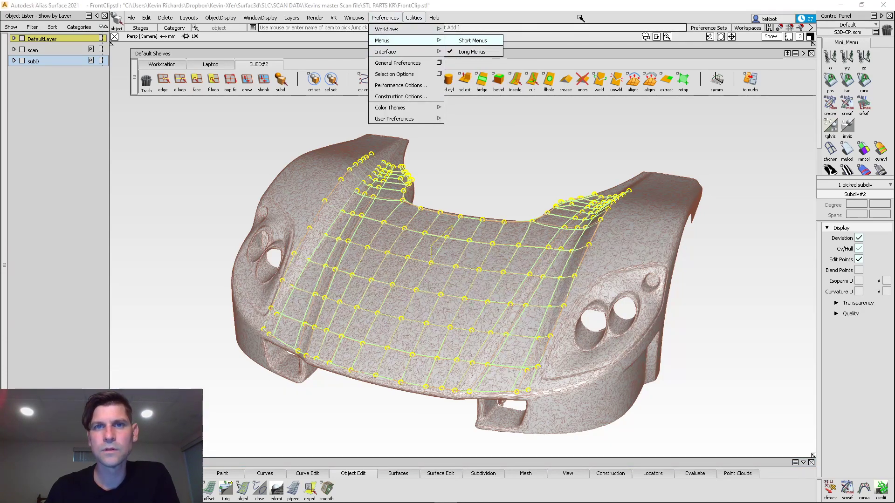
Look through the Subdivision and Mesh commands, including Mesh Tessellation, for a way to convert the front clip subdiv to a mesh
left_click(483, 474)
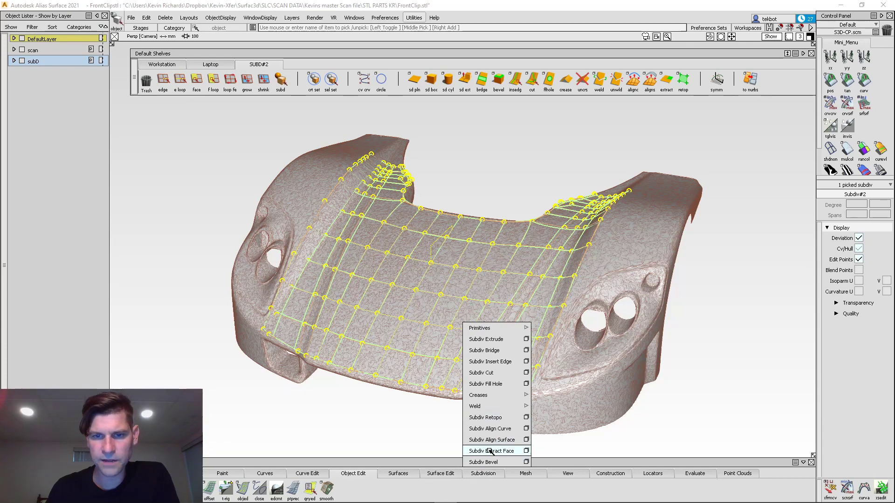
mouse_move(515, 324)
left_click(533, 474)
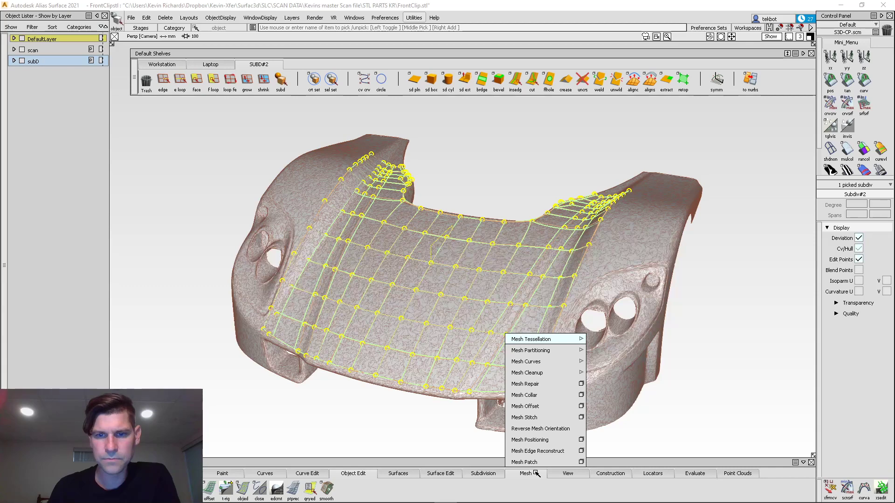
mouse_move(550, 338)
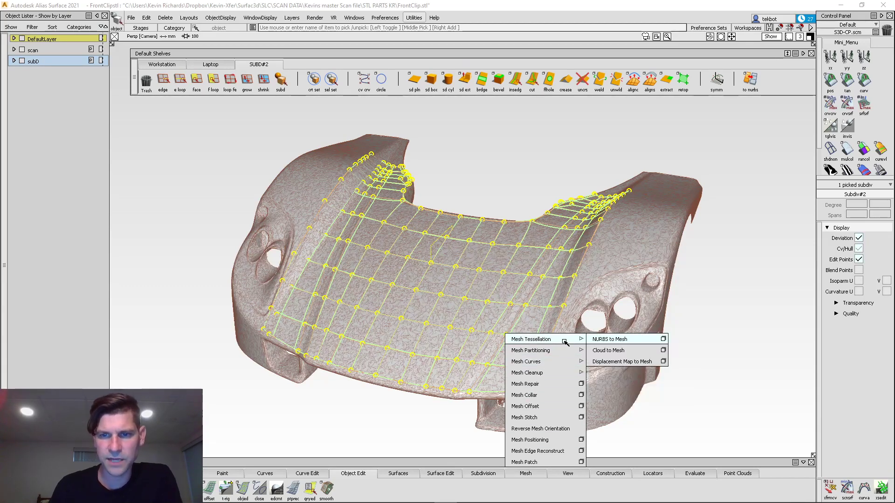
left_click(782, 322)
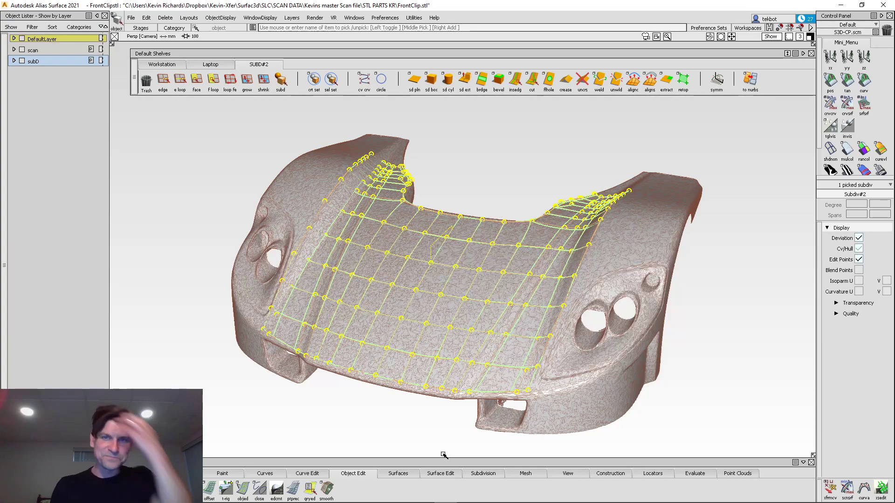
left_click_drag(289, 340, 384, 358, "alt+shift")
right_click(744, 474)
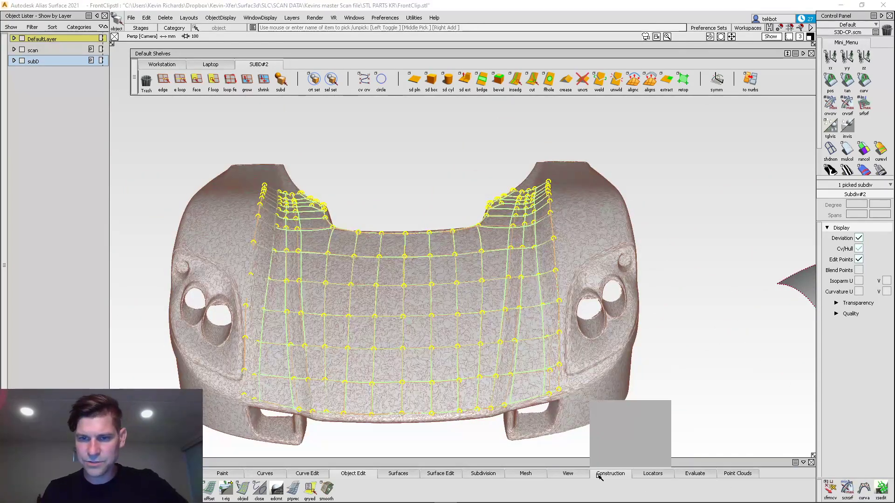
mouse_move(530, 474)
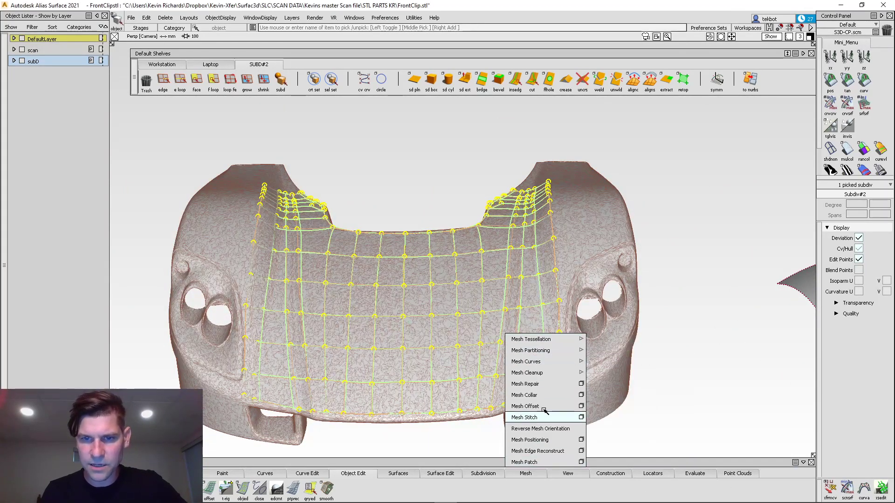
mouse_move(564, 339)
left_click(723, 310)
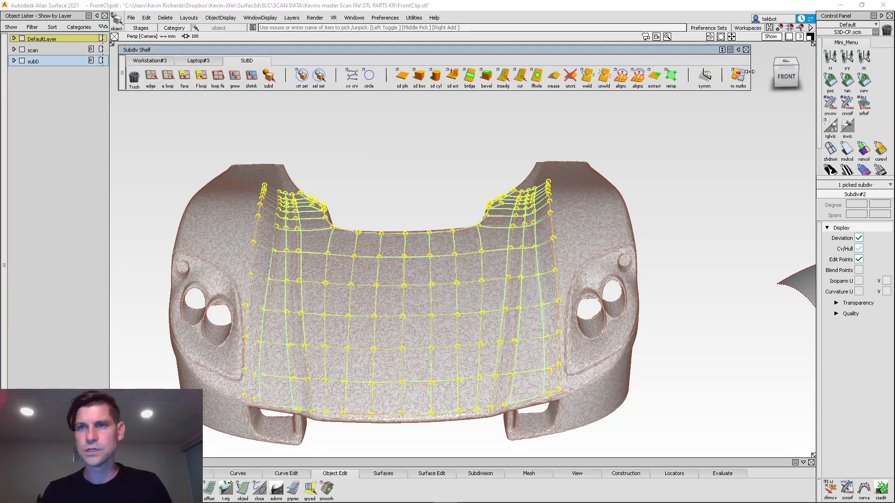
left_click_drag(751, 70, 811, 69)
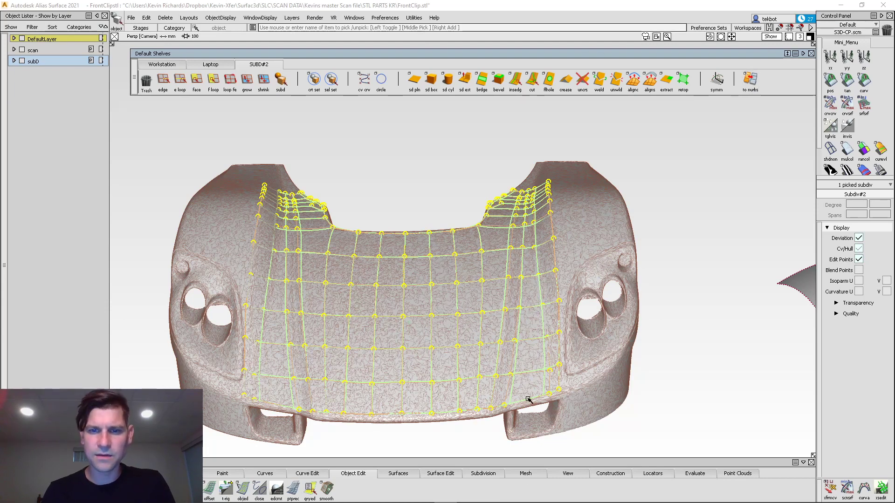
Check the options of Subdiv Extract Face and NURBS to Mesh, leaving both without applying them
left_click(489, 473)
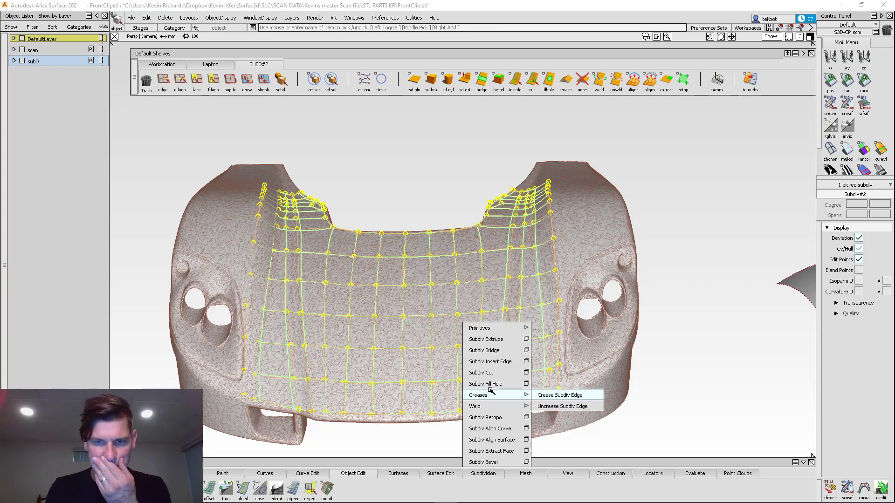
left_click(526, 451)
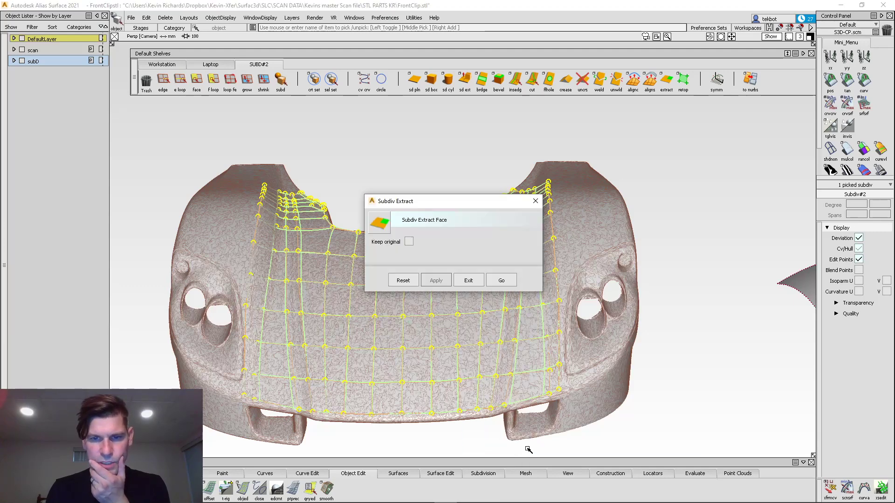
left_click(491, 281)
left_click(482, 474)
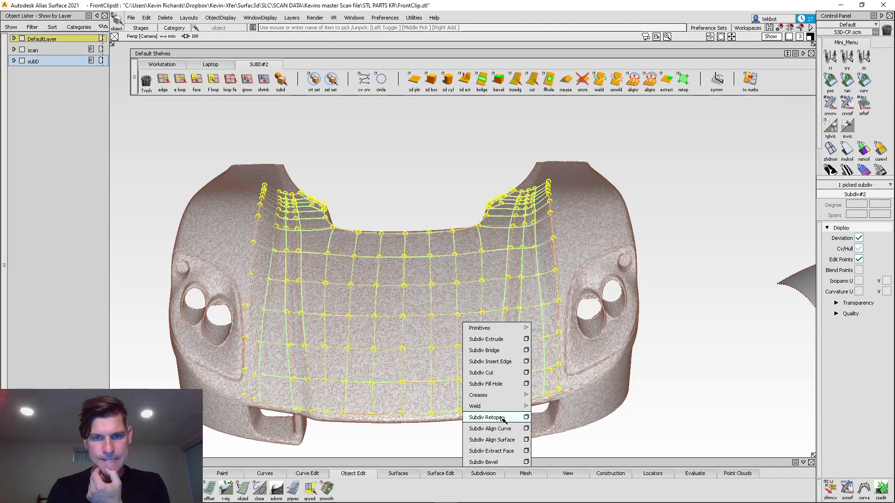
left_click(436, 473)
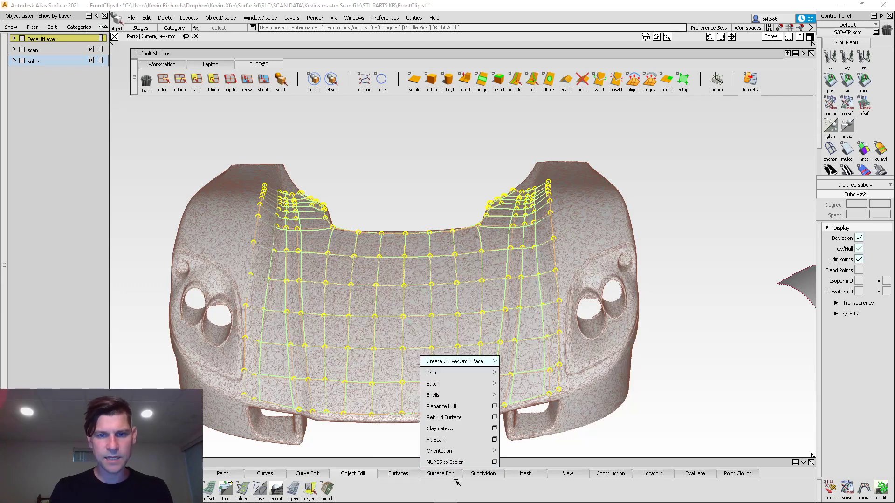
mouse_move(389, 471)
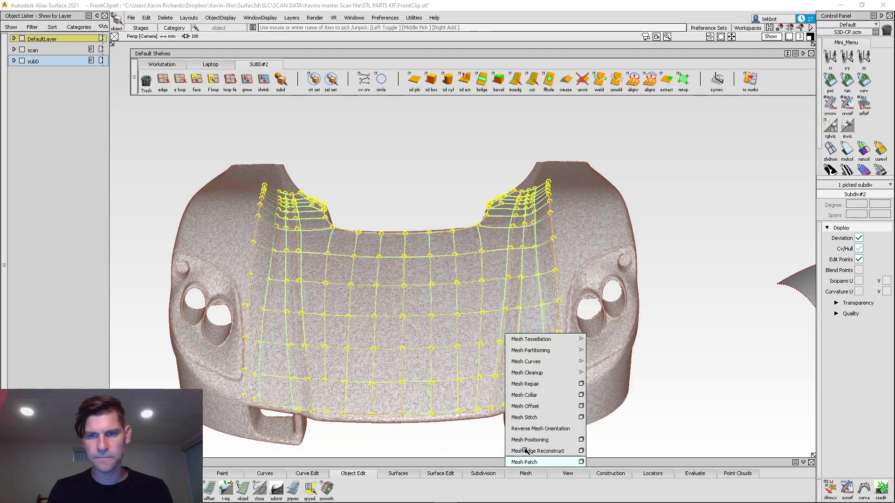
mouse_move(562, 342)
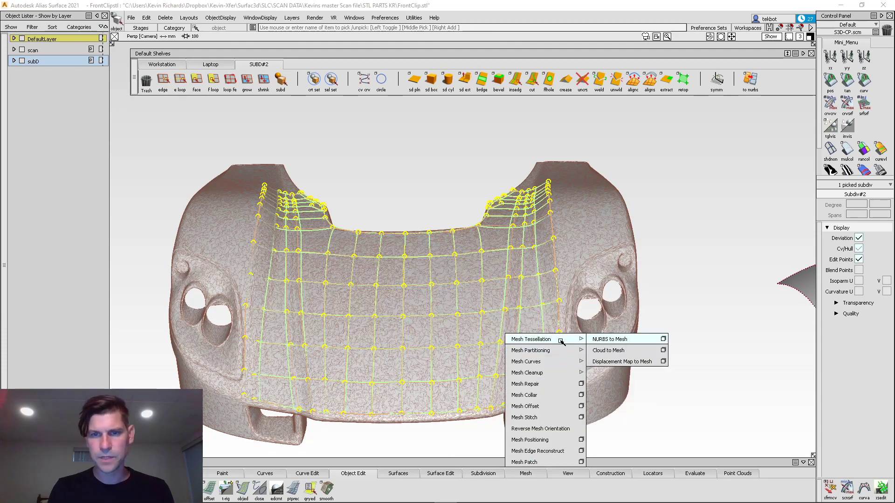
left_click(664, 340)
left_click(470, 281)
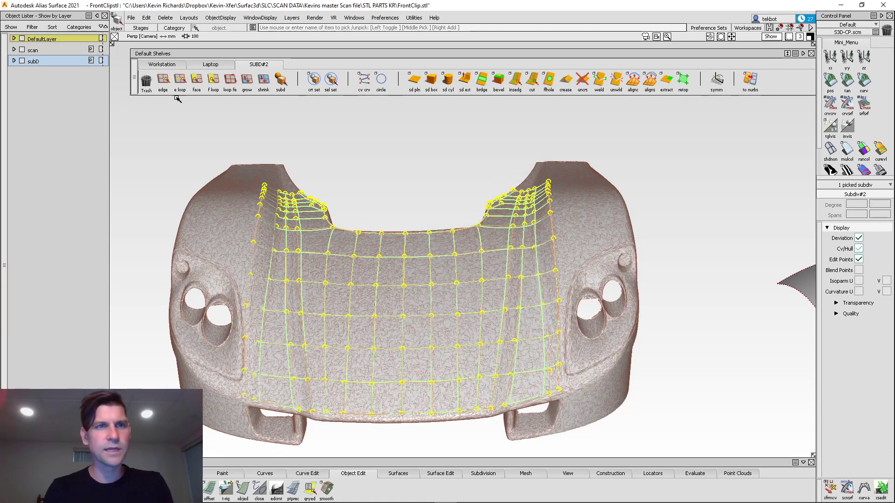
Make the shelf window slightly taller, and review the available export formats without exporting anything
left_click_drag(174, 96, 178, 107)
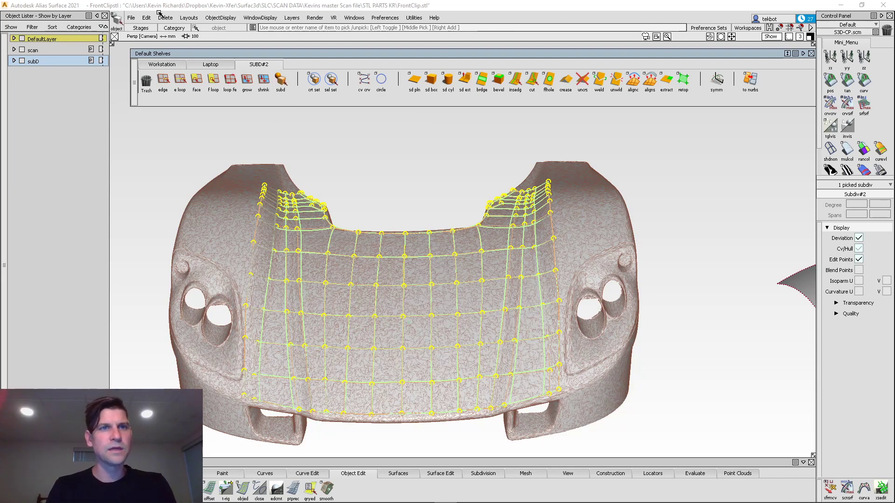
left_click(125, 17)
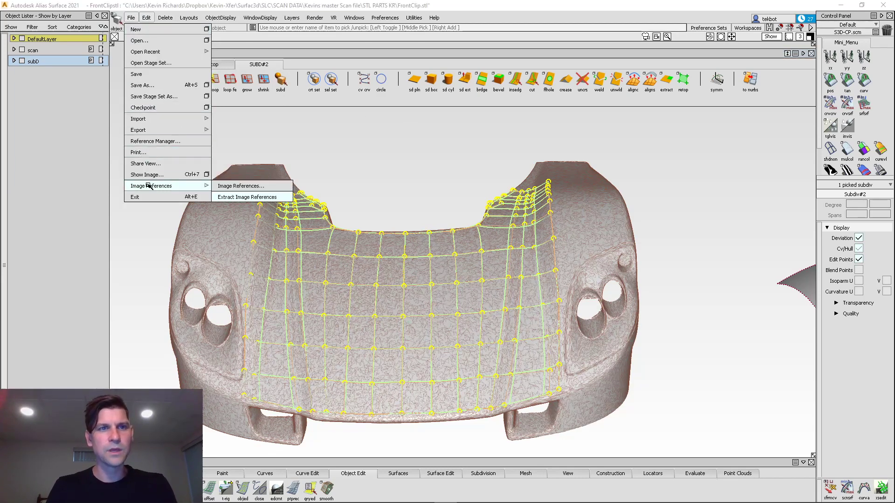
mouse_move(167, 129)
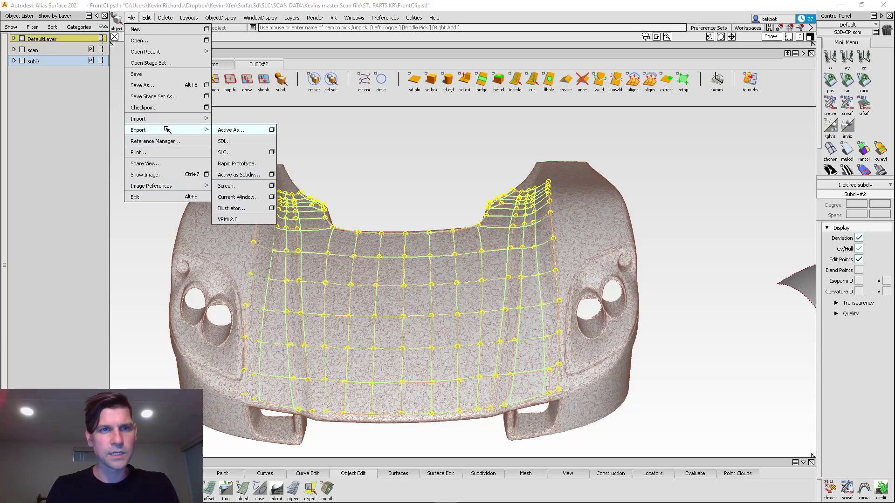
left_click(512, 167)
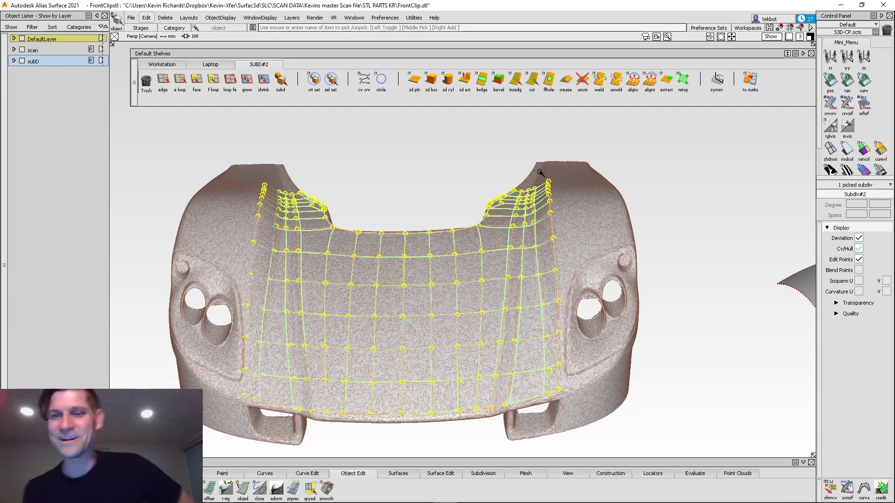
Activate Subdiv Retopo to continue editing the grid on the front clip scan
left_click_drag(617, 238, 643, 271, "alt+shift")
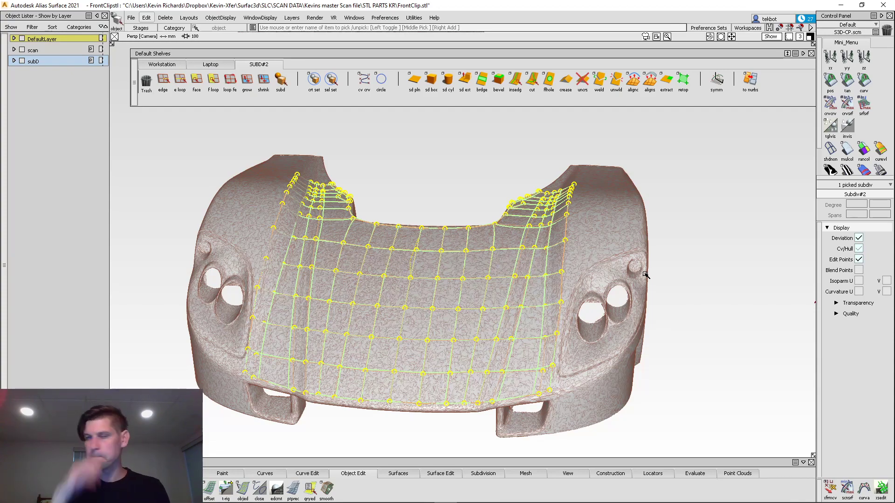
left_click_drag(514, 342, 506, 361, "alt+shift")
left_click(588, 112)
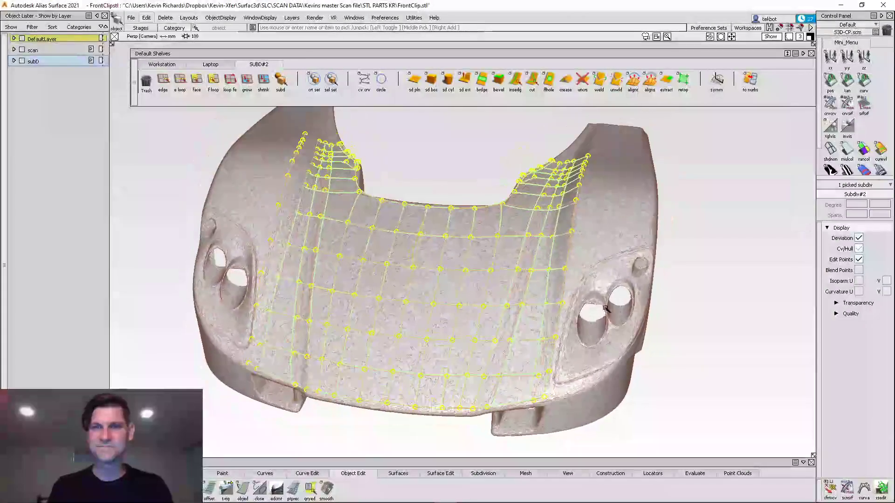
middle_click_drag(573, 123, 585, 190, "ctrl+shift")
left_click(585, 170)
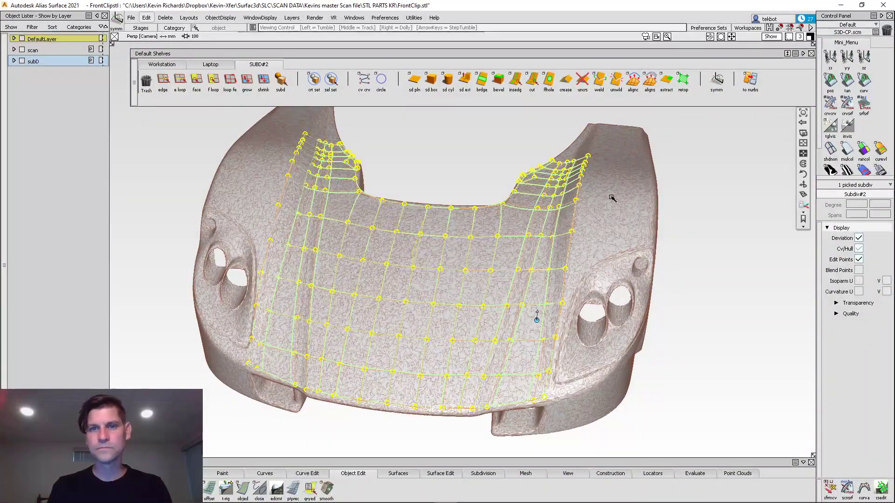
left_click_drag(535, 317, 519, 298, "alt+shift")
left_click(682, 85)
left_click_drag(647, 224, 559, 225, "alt+shift")
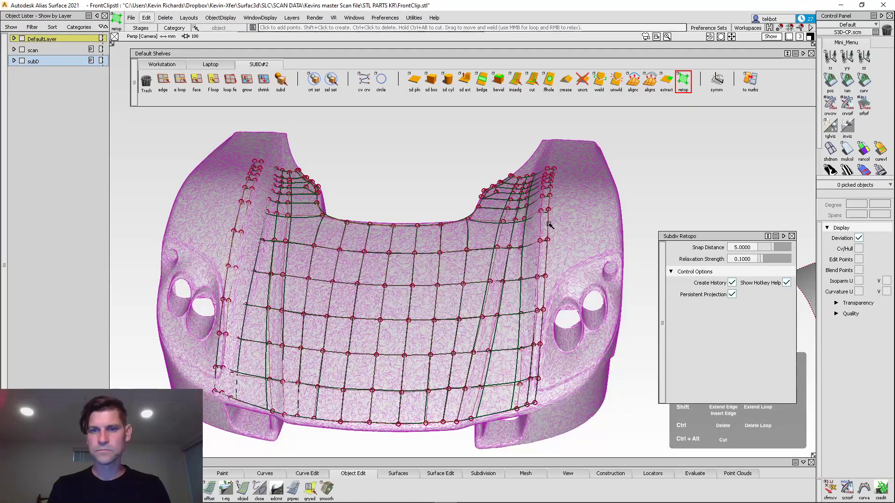
Try extending the whole outer edge loop of the grid outward over the fender, and undo the extension
left_click_drag(584, 173, 611, 176, "alt+shift")
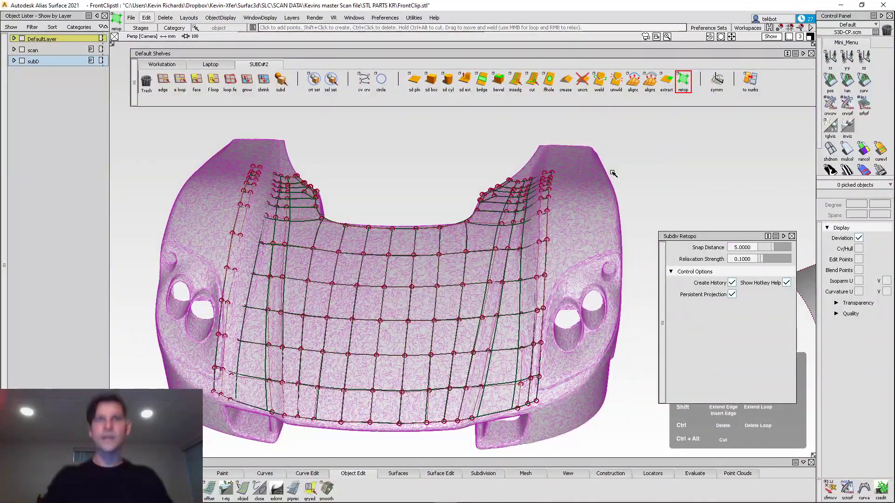
left_click_drag(525, 245, 545, 239, "alt+shift")
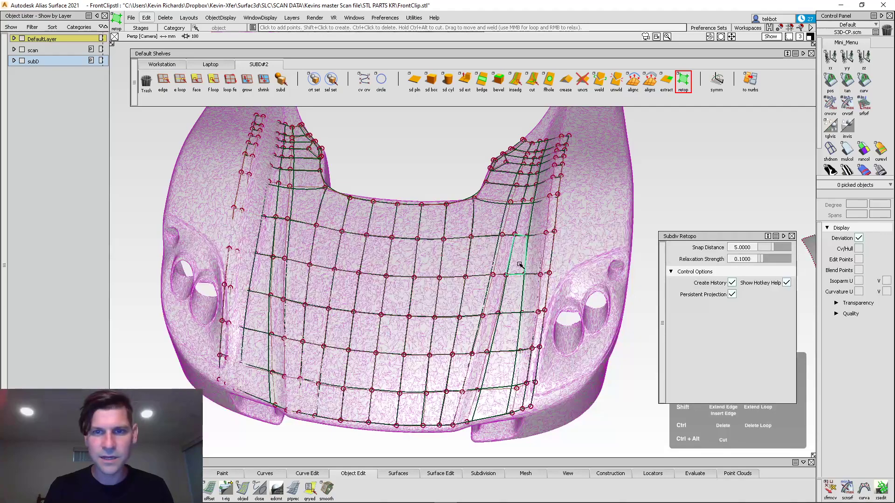
left_click_drag(468, 257, 514, 214, "alt+shift")
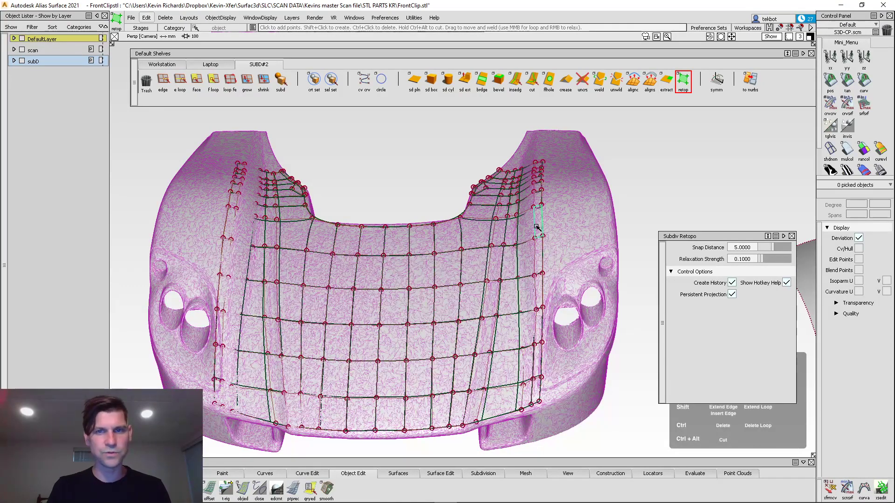
mouse_move(544, 221)
middle_mouse_down("shift")
mouse_move(565, 223)
mouse_move(538, 220)
mouse_move(557, 218)
middle_mouse_up("shift")
key("ctrl+z")
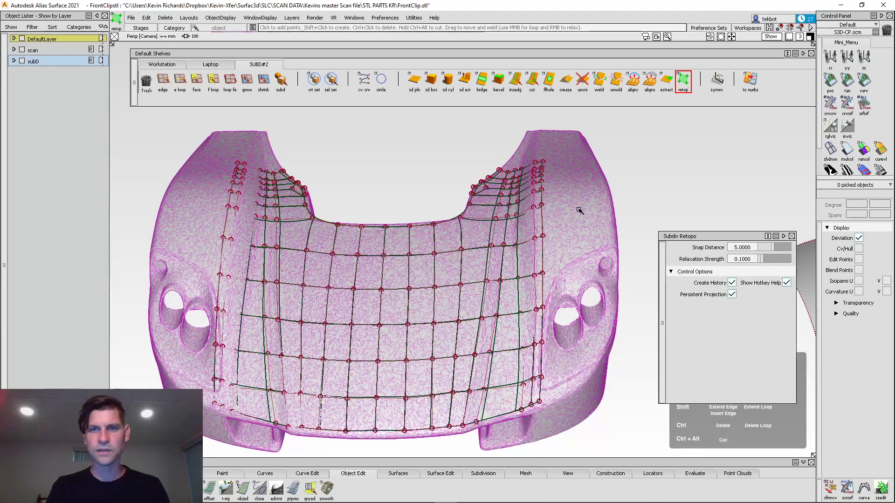
Extend a single outer edge of the grid's side strip outward onto the fender, above the headlight openings
left_click_drag(578, 216, 569, 252, "alt+shift")
scroll(558, 274, "up", 5)
scroll(568, 263, "down", 5)
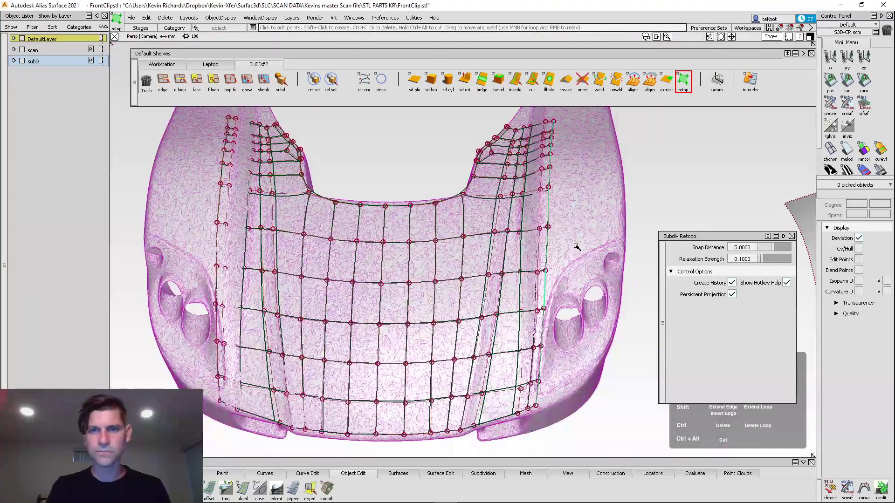
left_click_drag(553, 244, 557, 243, "shift")
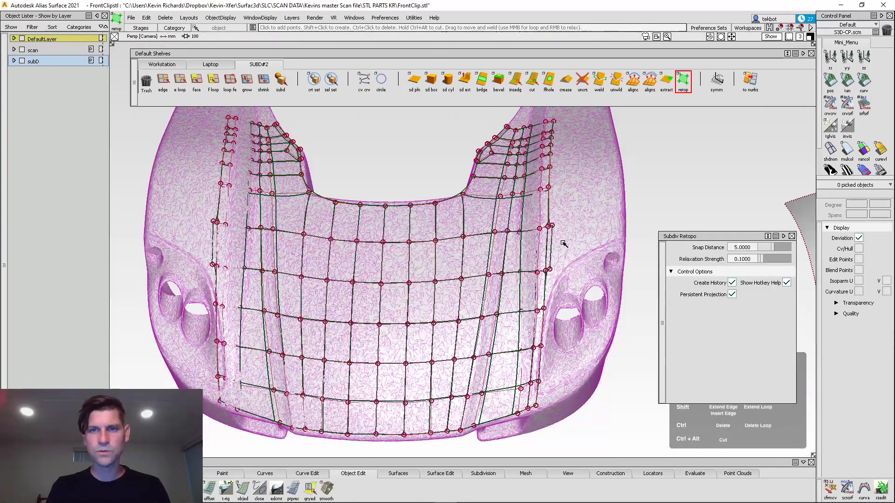
scroll(553, 215, "up", 5)
scroll(570, 223, "down", 4)
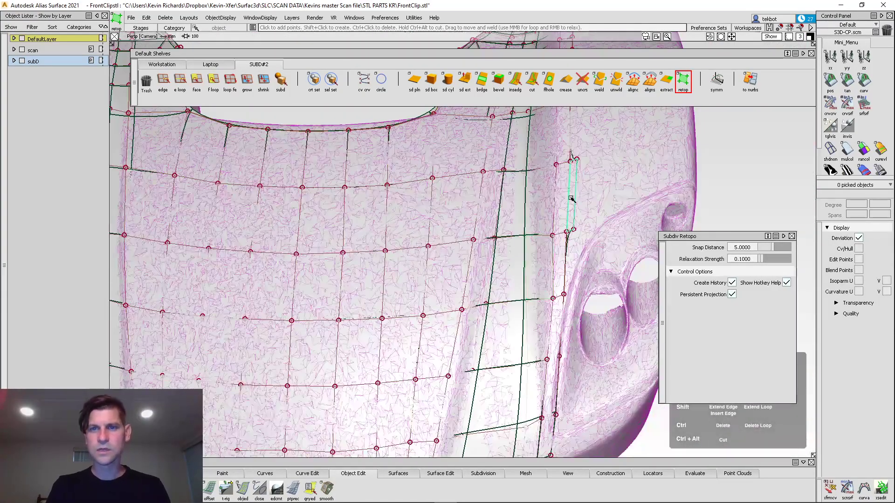
Extend the side strip's upper outer edges outward onto the fender, working down to the face added above the headlight openings
scroll(587, 172, "up", 4)
left_click_drag(639, 138, 592, 280, "alt+shift")
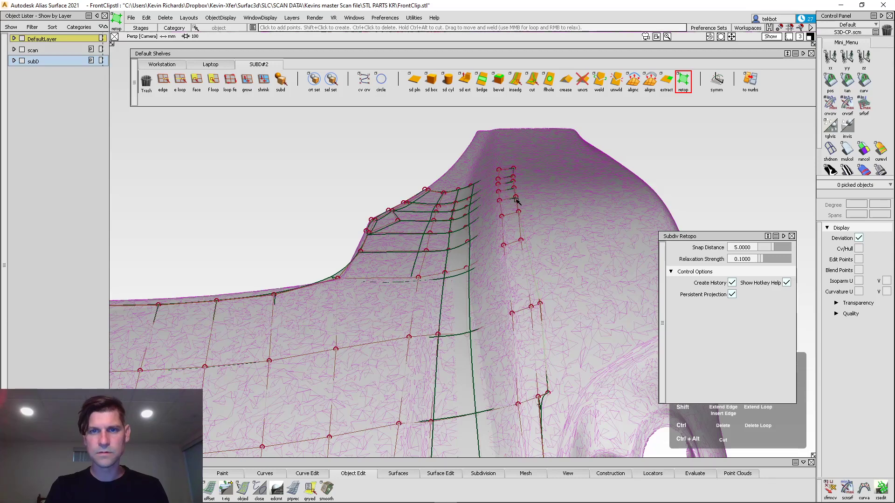
left_click(533, 203, "shift")
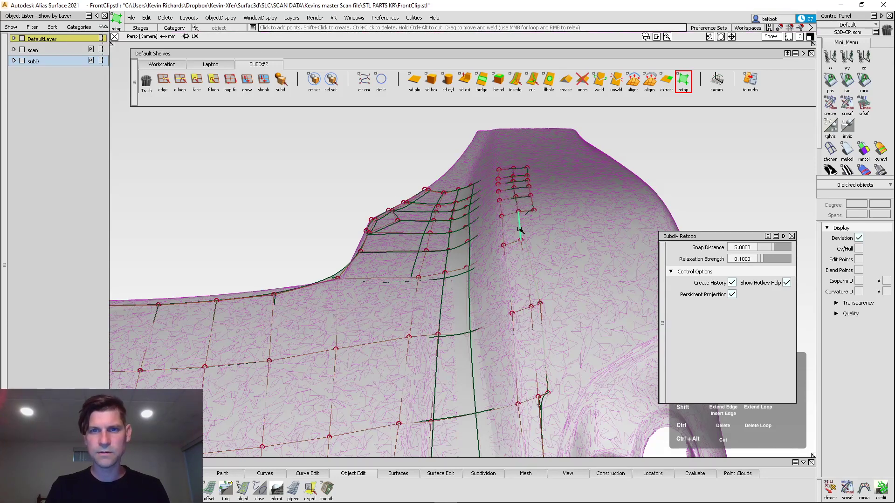
left_click(530, 253, "ctrl")
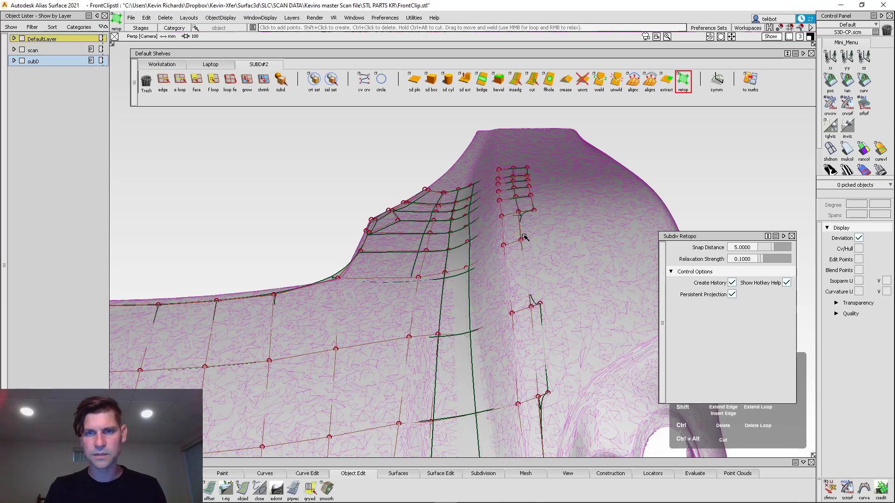
left_click_drag(531, 223, 536, 223, "shift")
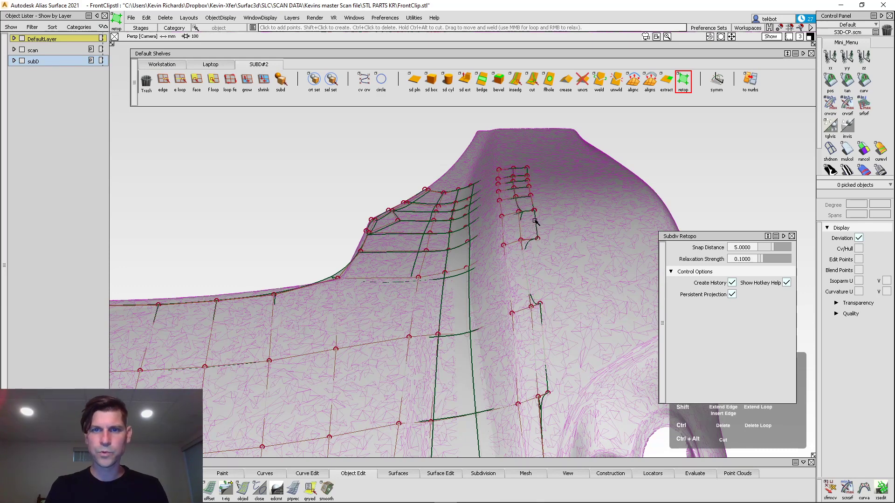
left_click(533, 253, "ctrl")
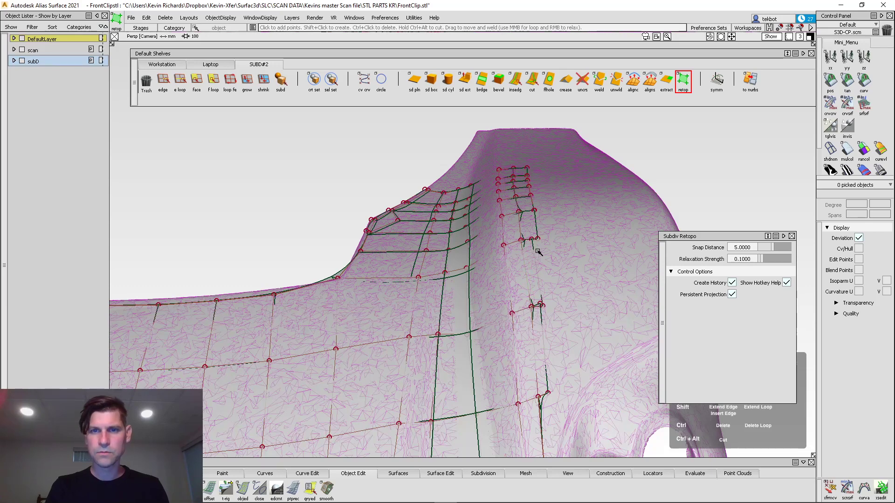
Weld the side strip's overlapping outer points and extend its outer edge loop across the fender in two rows, ending above the headlight recess
left_click_drag(536, 238, 537, 239)
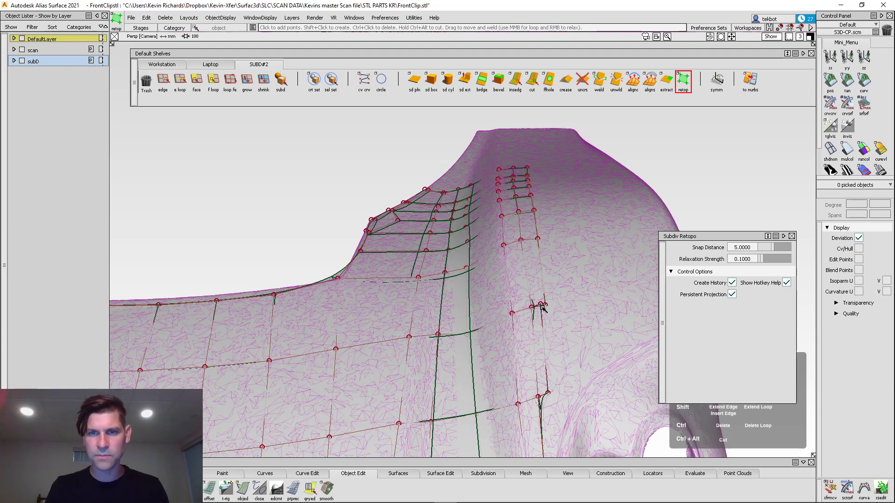
left_click_drag(539, 306, 580, 258)
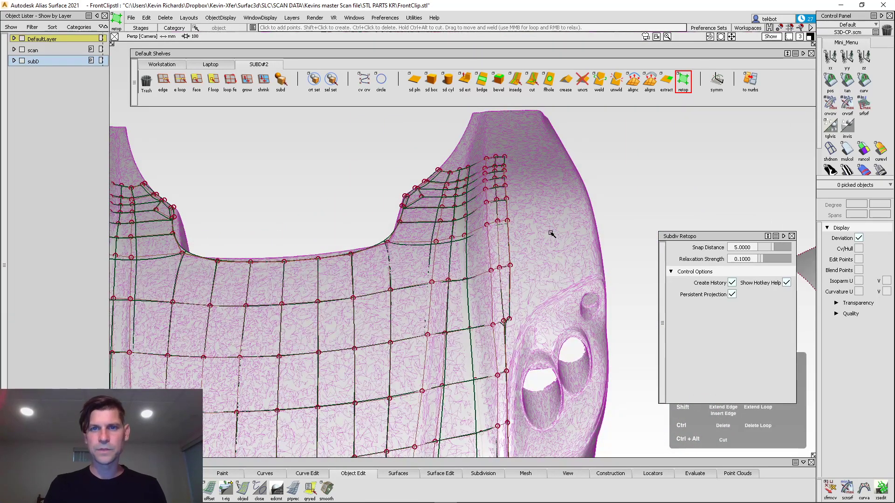
middle_click_drag(510, 241, 563, 231, "shift")
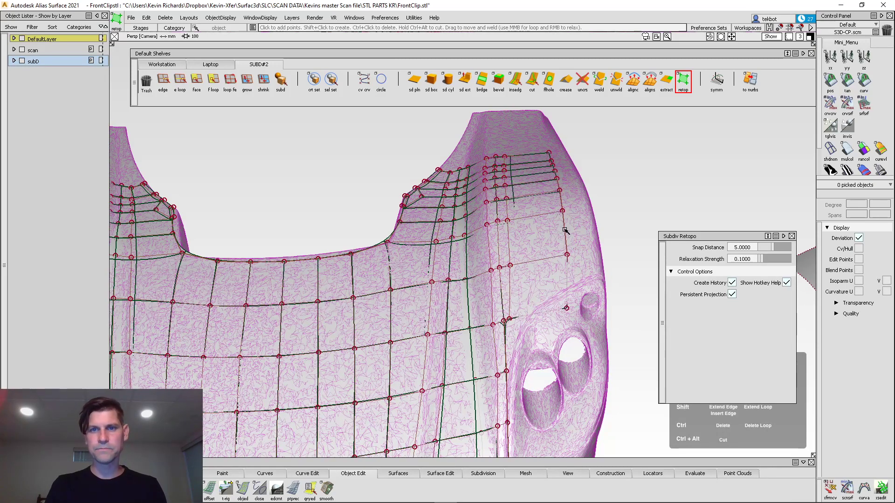
left_click(563, 305, "shift")
left_click_drag(566, 308, 568, 282)
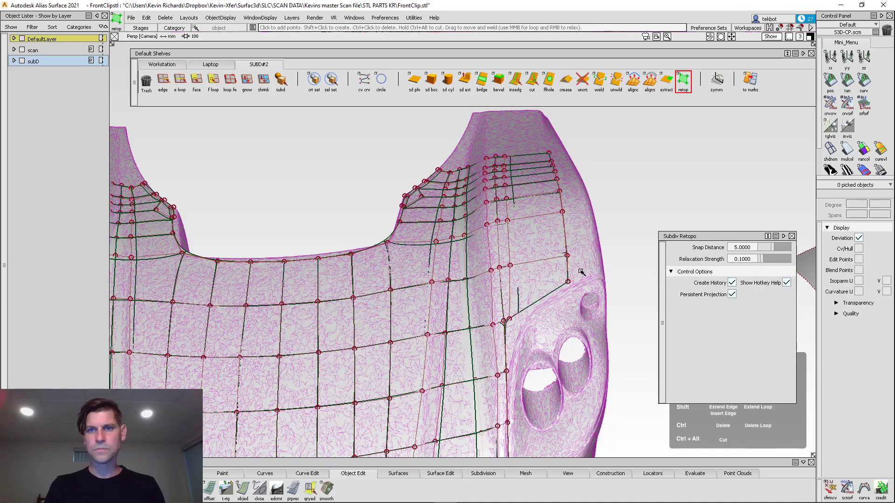
middle_click_drag(565, 236, 586, 228, "shift")
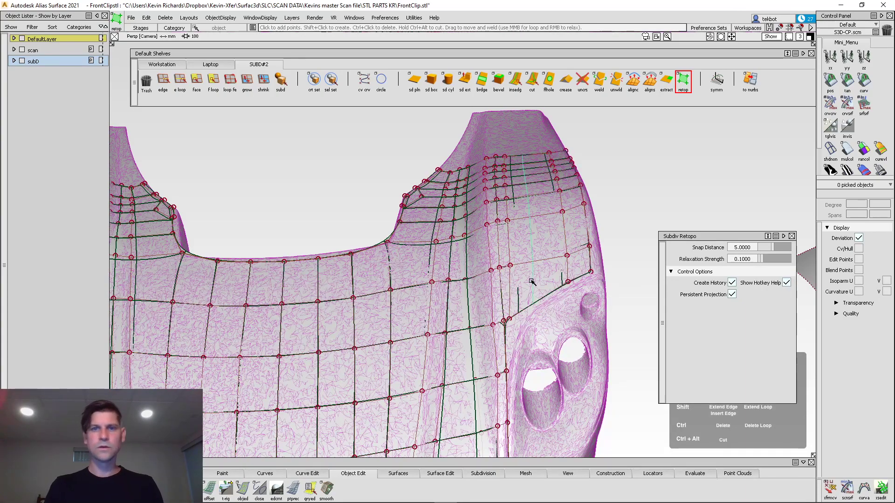
Leave Subdiv Retopo and pick the Subdiv#2 retopo grid rather than the FrontClip scan
right_click_drag(531, 281, 470, 294, "alt+shift")
middle_click_drag(470, 295, 492, 244, "alt+shift")
right_click_drag(393, 292, 383, 240, "alt+shift")
left_click_drag(383, 240, 287, 280, "alt+shift")
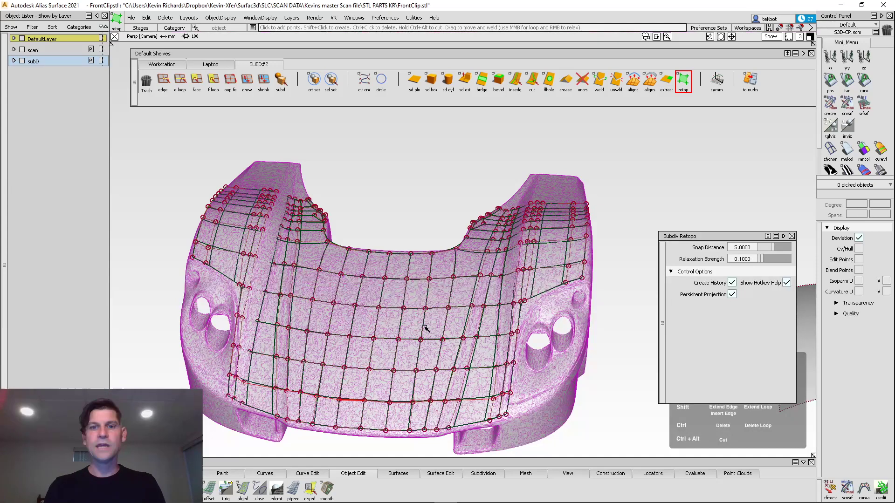
left_click_drag(400, 346, 453, 314, "ctrl+shift")
left_click(453, 322)
mouse_move(441, 384)
left_mouse_down("alt+shift")
mouse_move(456, 394)
mouse_move(455, 326)
left_mouse_up("alt+shift")
left_click_drag(450, 270, 455, 314, "ctrl+shift")
left_click(445, 306)
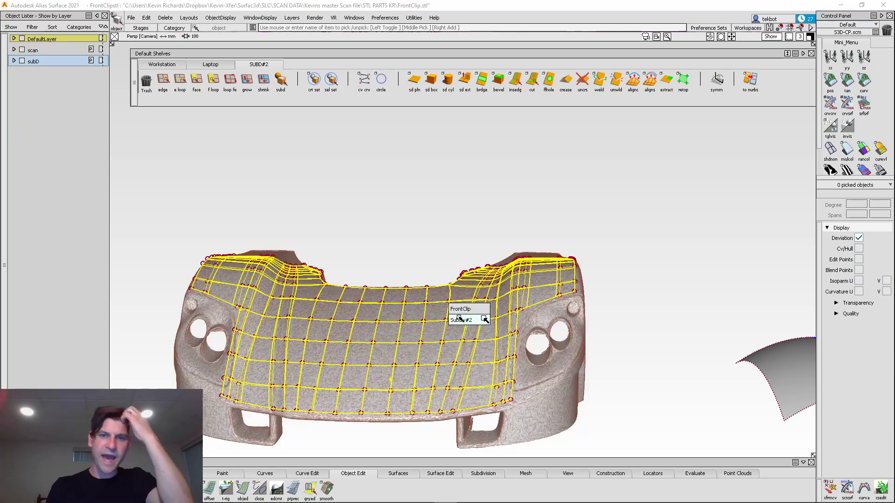
left_click(461, 320)
Look through the mesh tools for a way to convert the grid and review the NURBS to Mesh options
left_click(534, 474)
mouse_move(545, 350)
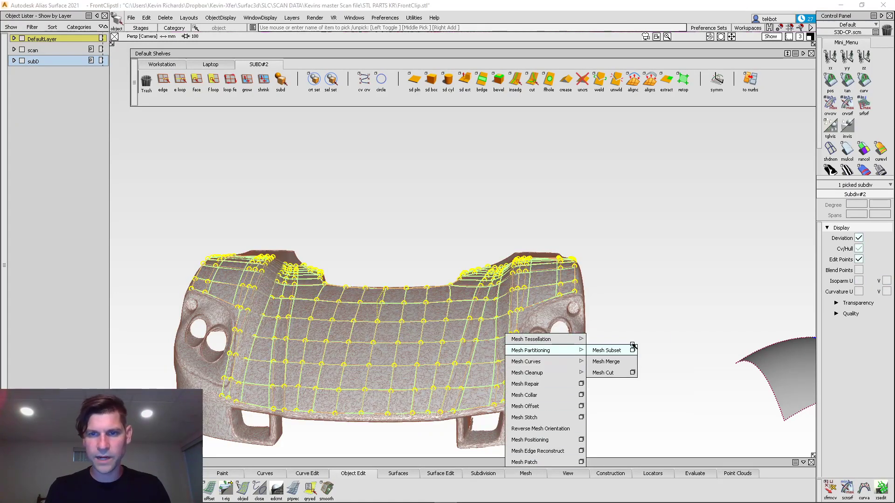
left_click(628, 285)
left_click(414, 18)
mouse_move(379, 29)
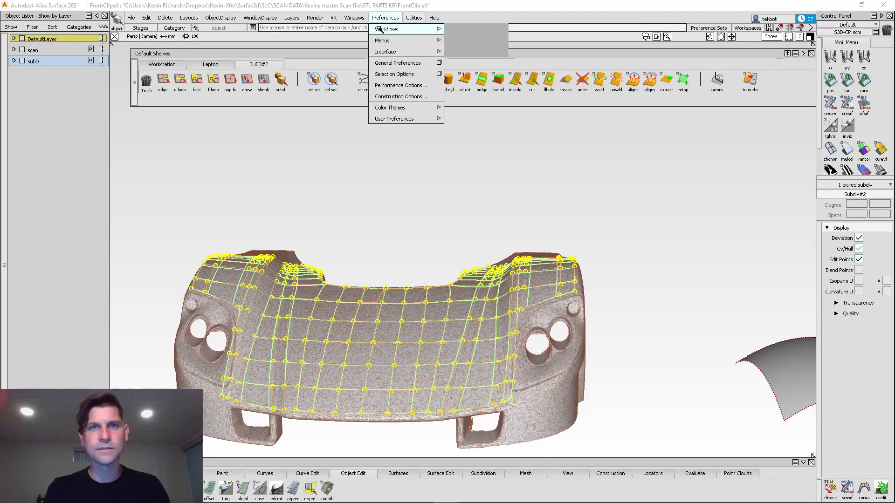
left_click(474, 29)
left_click(525, 474)
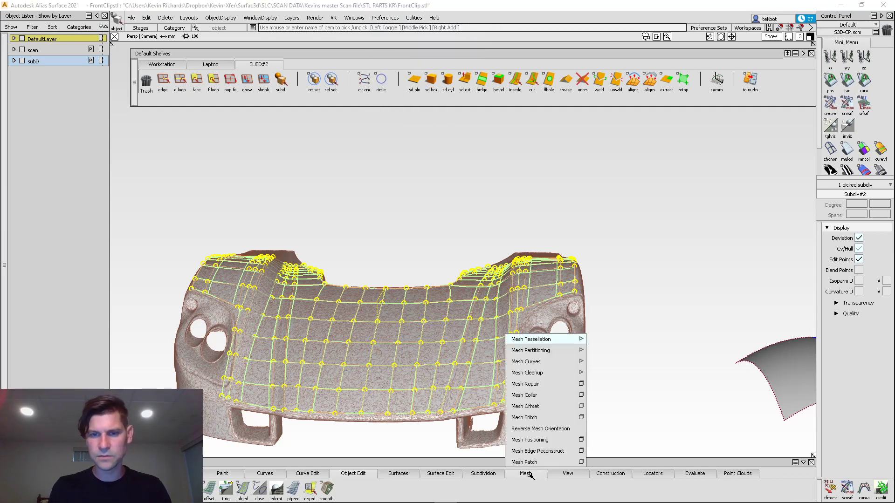
mouse_move(555, 340)
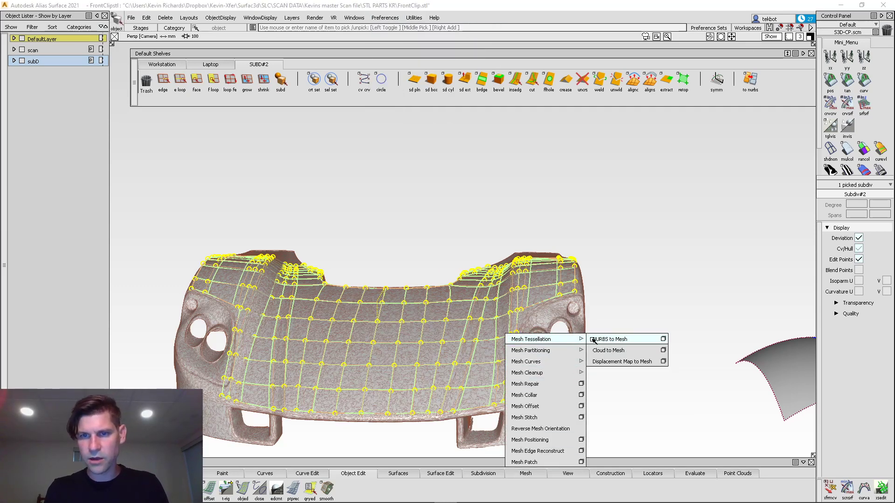
left_click(663, 340)
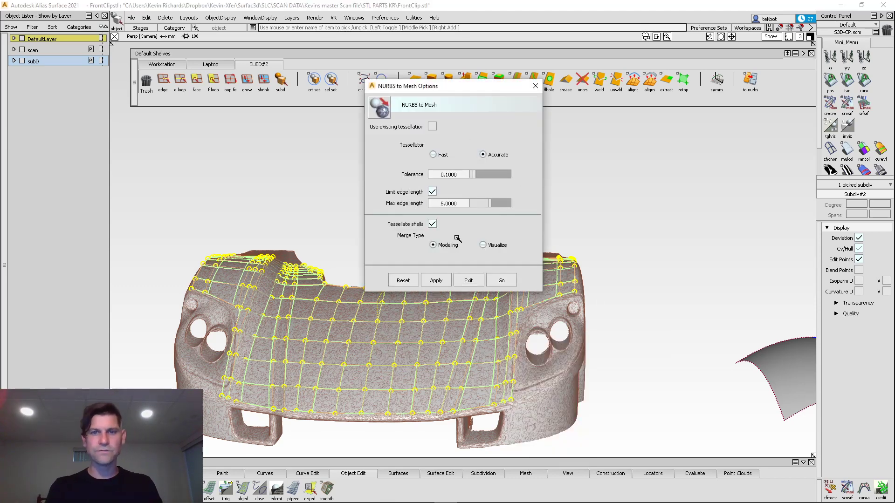
left_click(469, 284)
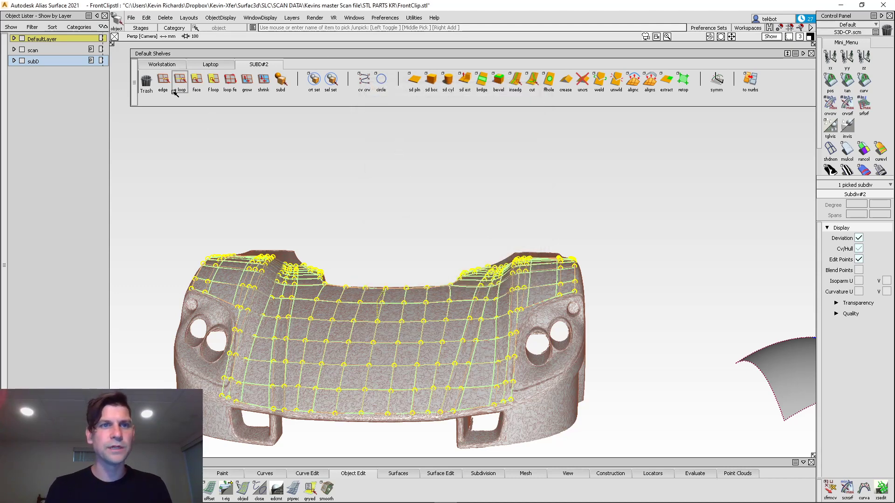
Import the user preference set s3d-std-2021-PrefSet.aps and widen the floating shelf to show more of its tools
left_click(385, 18)
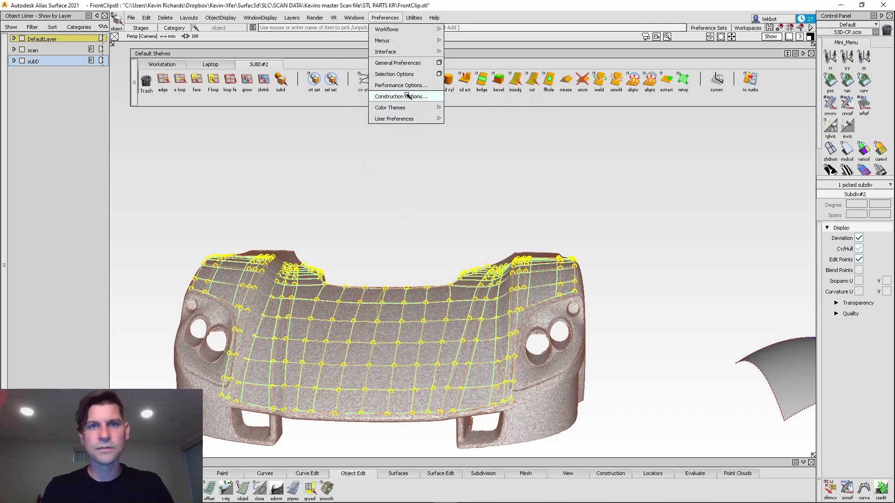
mouse_move(407, 120)
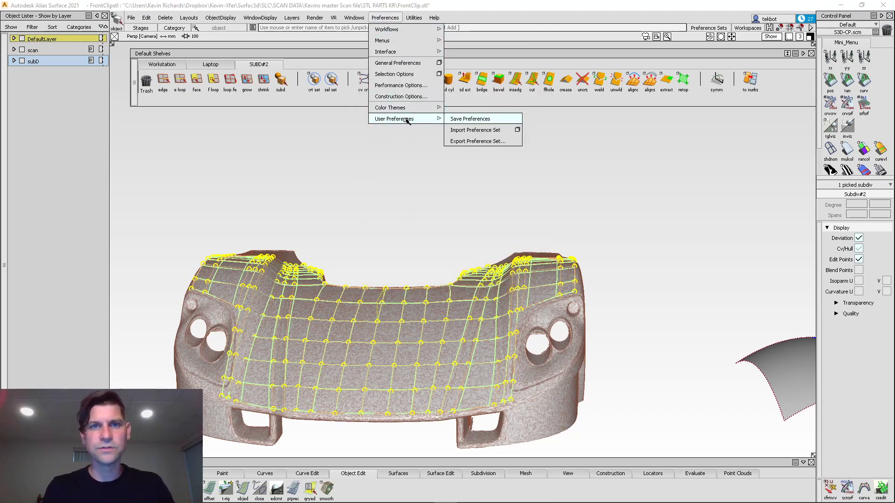
left_click(483, 131)
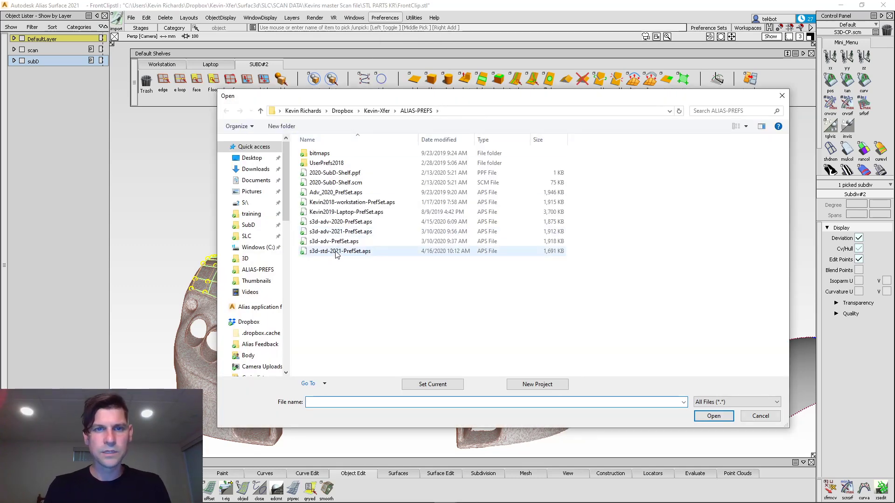
left_click(346, 255)
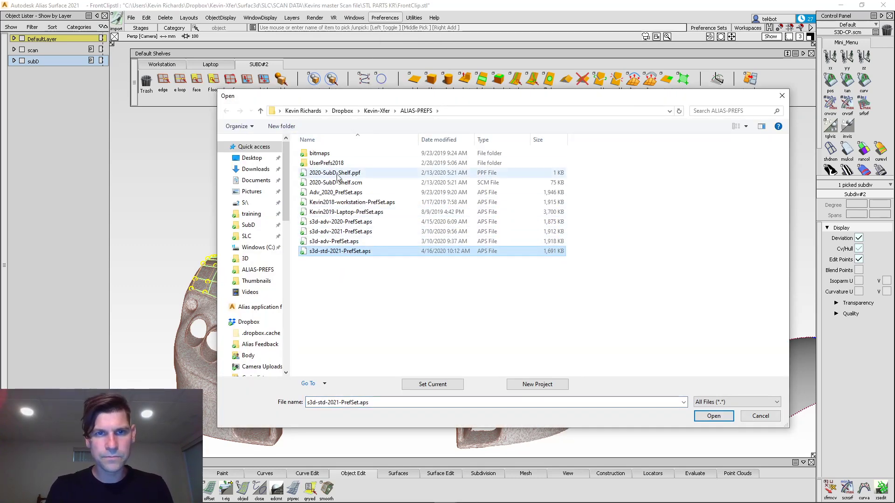
left_click(717, 415)
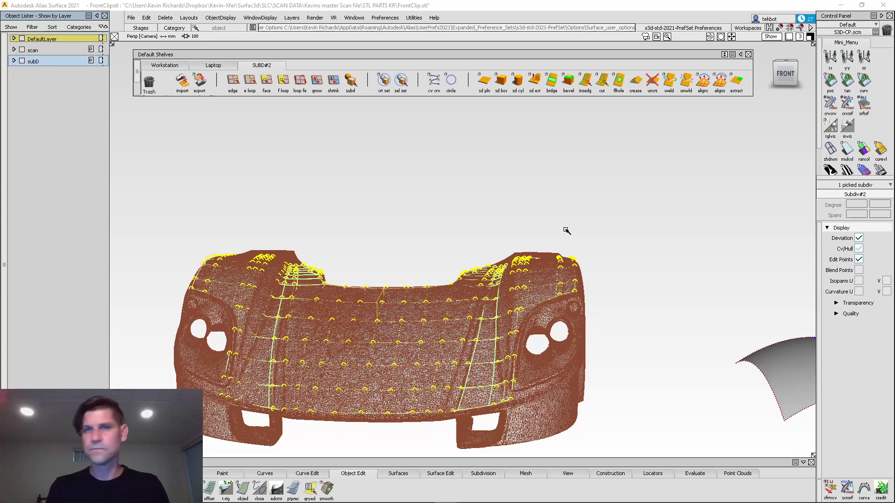
left_click_drag(754, 73, 803, 74)
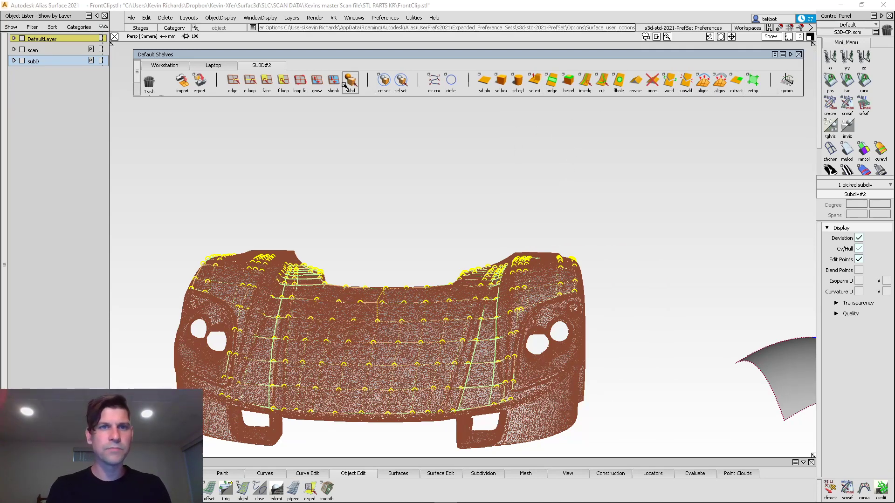
Import the user preference set s3d-adv-2021-PrefSet.aps
left_click(385, 17)
mouse_move(390, 118)
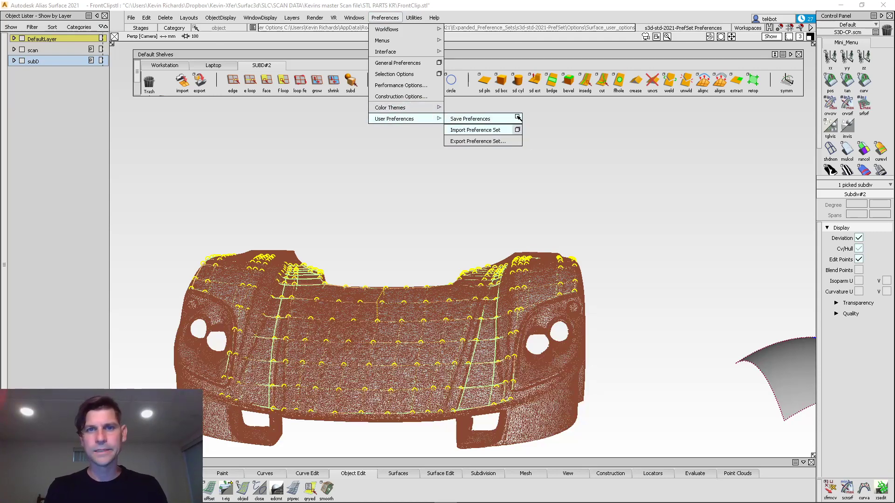
left_click(505, 131)
left_click(492, 279)
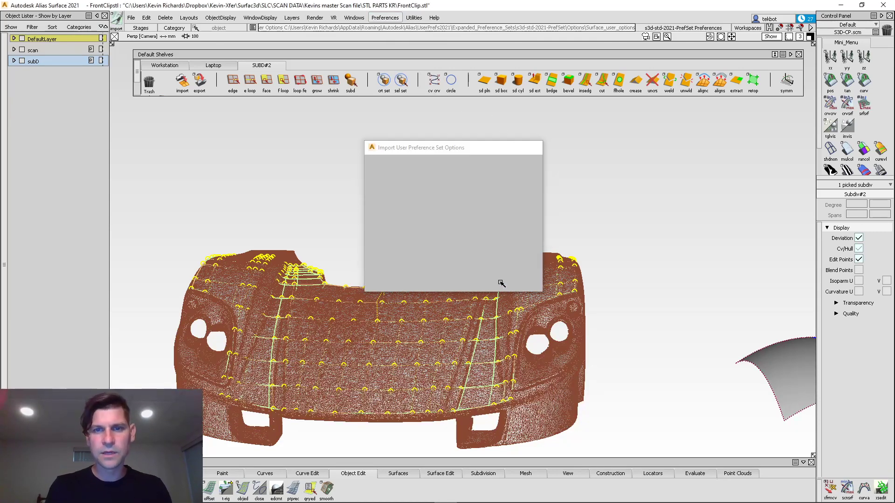
left_click(359, 224)
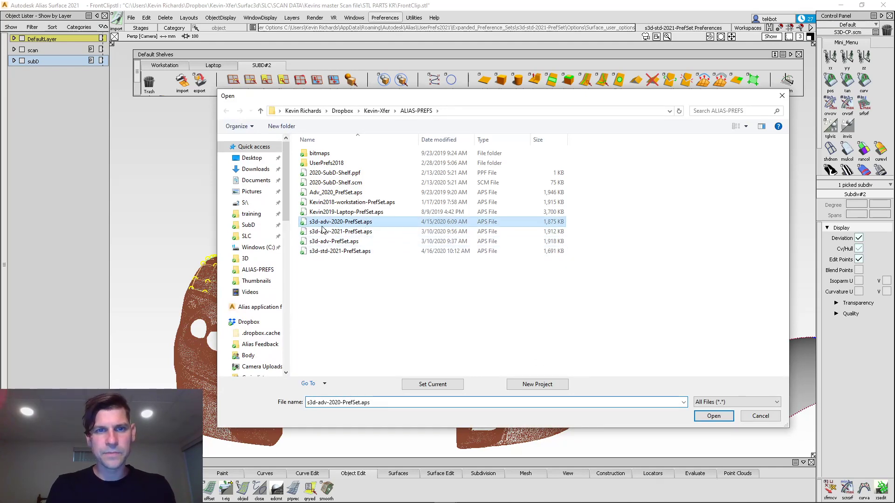
left_click(348, 234)
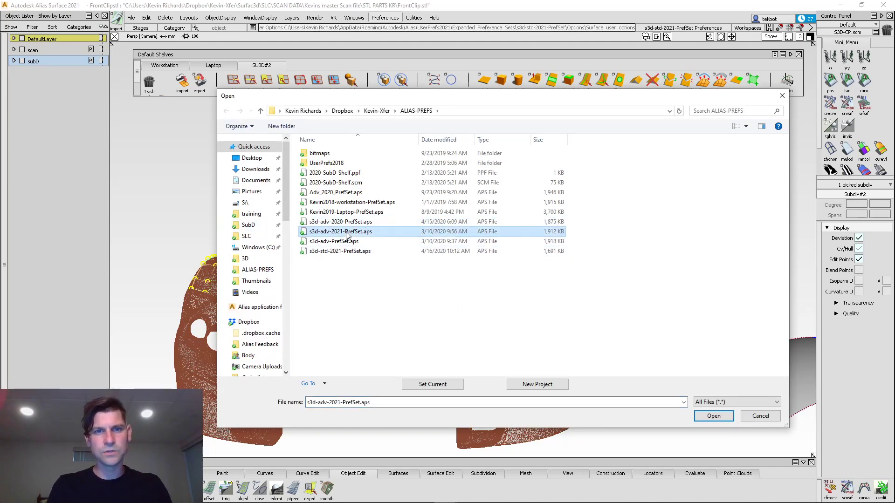
left_click(713, 416)
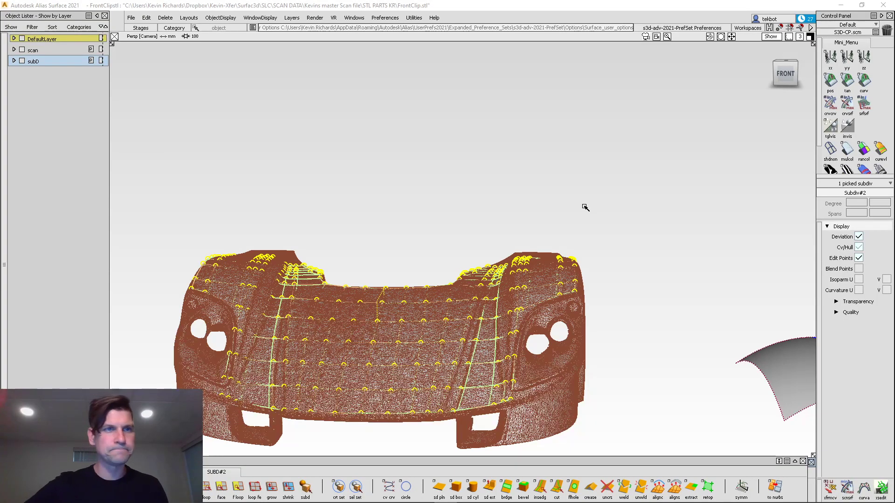
Display the front clip shaded with mesh transparency at 0.490 and clear the selection of the retopo grid
left_click_drag(586, 207, 574, 222, "alt+shift")
right_click_drag(573, 222, 665, 308, "ctrl+shift")
left_click_drag(665, 308, 572, 242, "alt+shift")
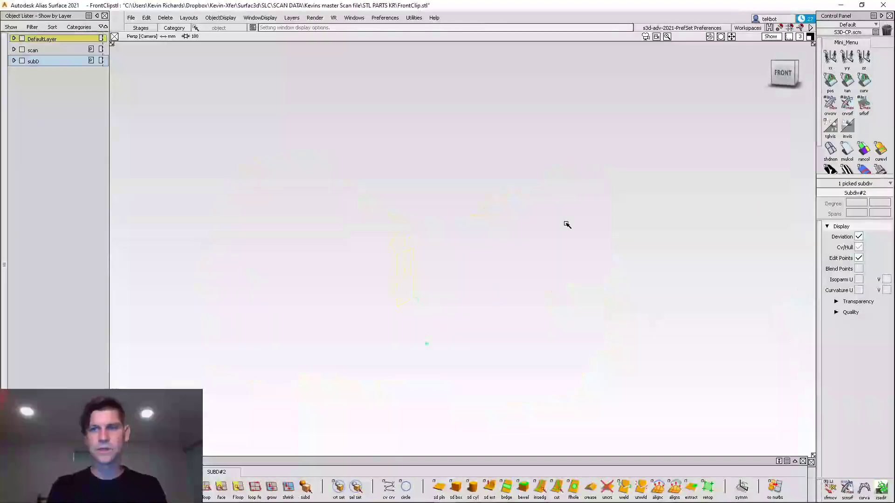
right_click_drag(572, 228, 646, 299, "ctrl+shift")
left_click(849, 302)
left_click_drag(849, 367, 871, 368)
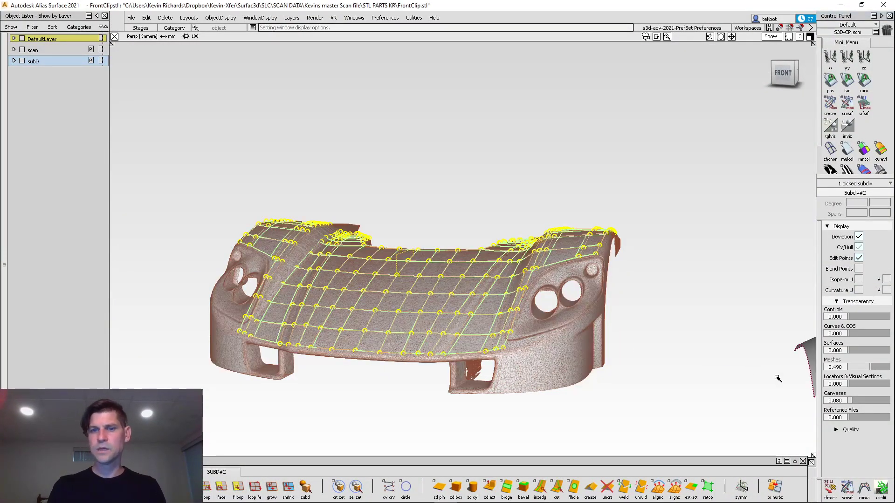
key("shift+alt")
left_click_drag(629, 274, 675, 313, "alt+shift")
left_click_drag(664, 271, 595, 291, "ctrl+shift")
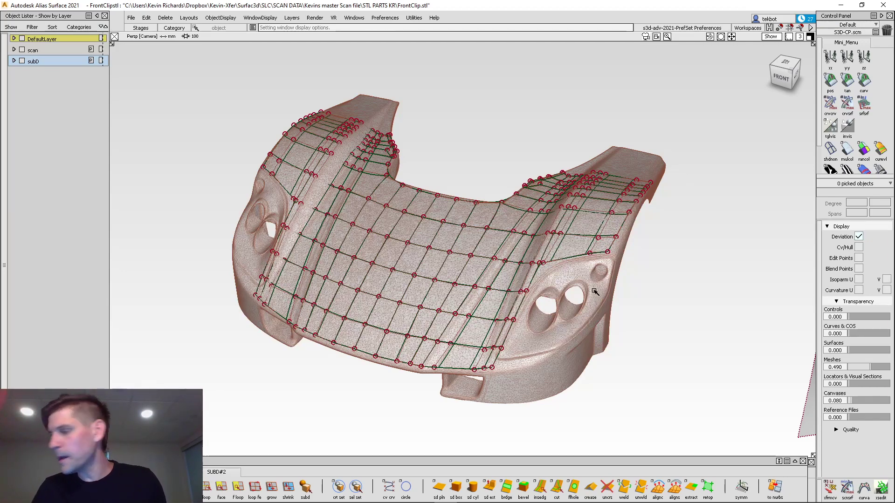
Try to reopen the retopo grid for editing through its construction history with Query Edit at the fender edge
left_click_drag(541, 144, 594, 235, "alt+shift")
right_click_drag(595, 236, 608, 208, "alt+shift")
middle_click_drag(609, 208, 568, 345, "alt+shift")
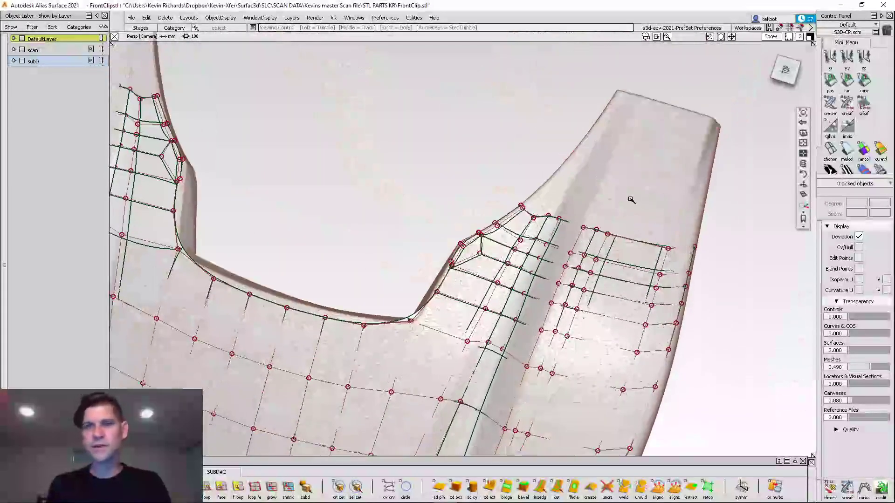
left_click(627, 250)
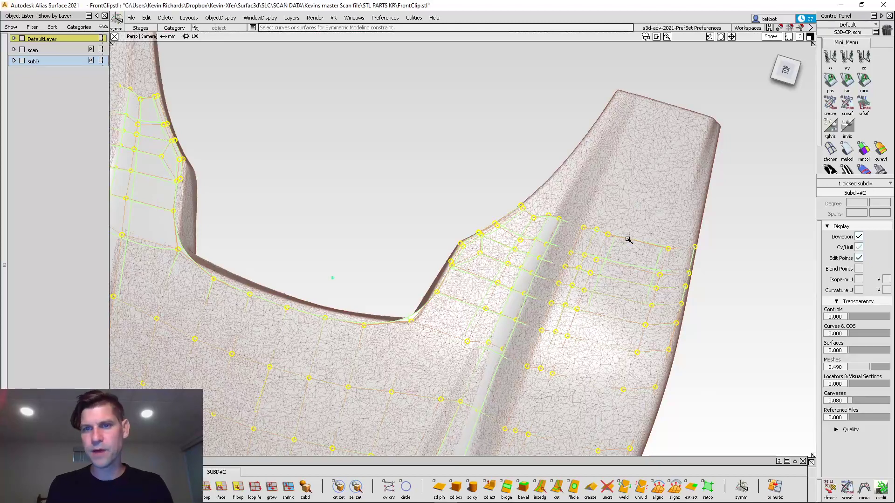
left_click_drag(621, 175, 622, 236, "ctrl+shift")
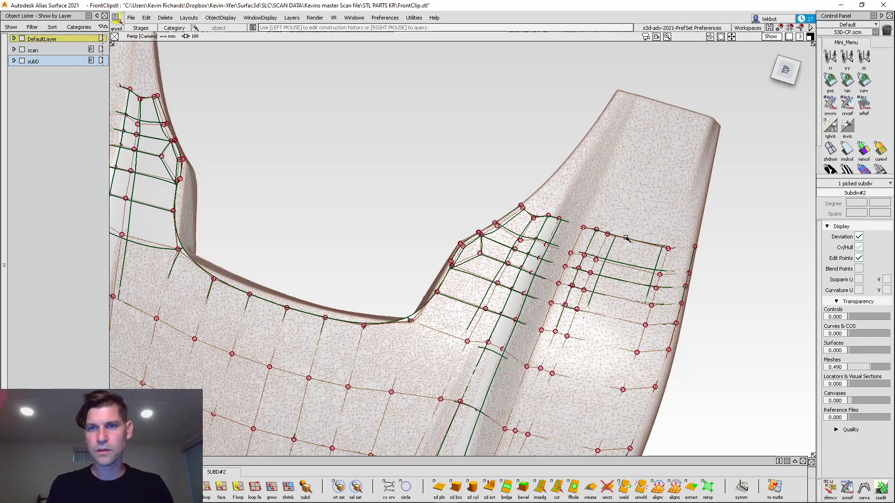
left_click(626, 238)
left_click_drag(501, 281, 492, 238, "alt+shift")
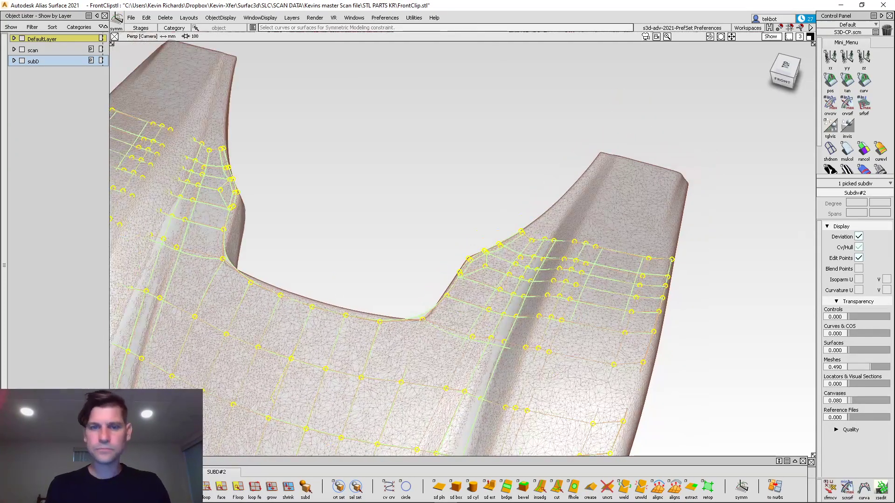
Float the SubD shelf above the model and activate Subdiv Retopo on the front clip
left_click_drag(366, 462, 373, 55)
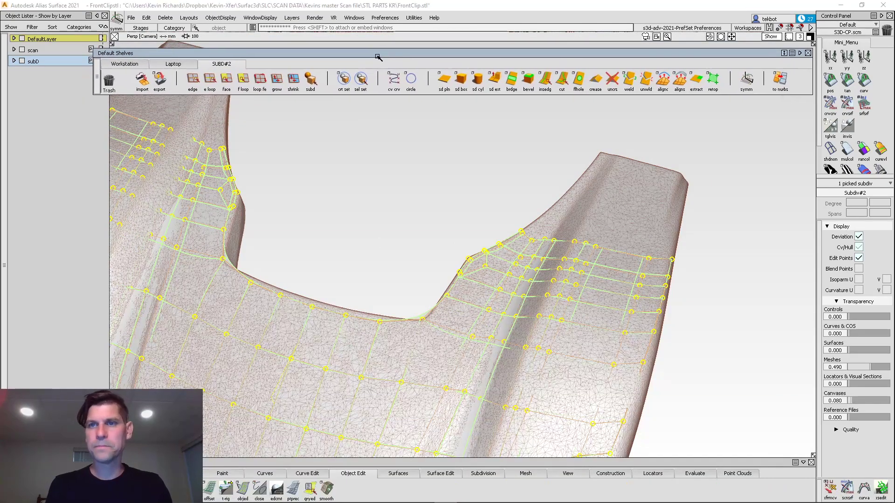
left_click(713, 80)
left_click_drag(697, 263, 667, 257, "alt+shift")
Extend the grid's rear edge loop further up the fender, then reposition and relax the points of the new row
middle_click_drag(640, 251, 637, 222, "shift")
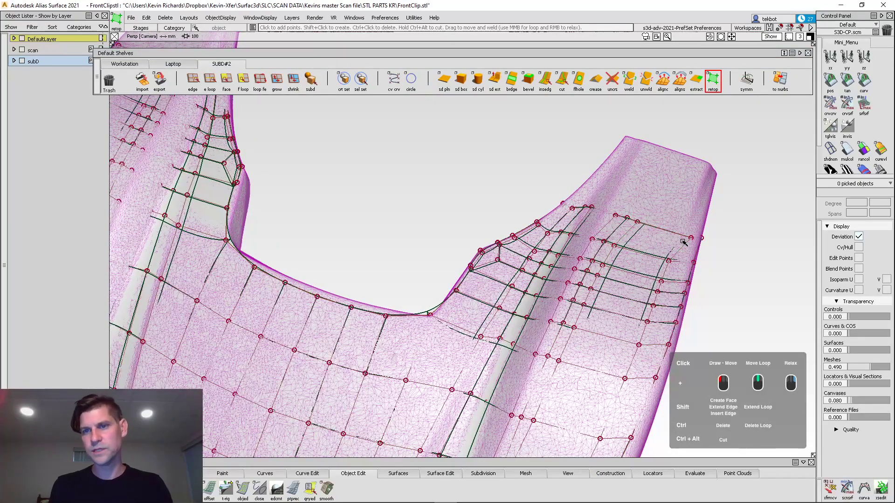
left_click_drag(691, 238, 675, 233)
left_click_drag(695, 269, 653, 265, "alt+shift")
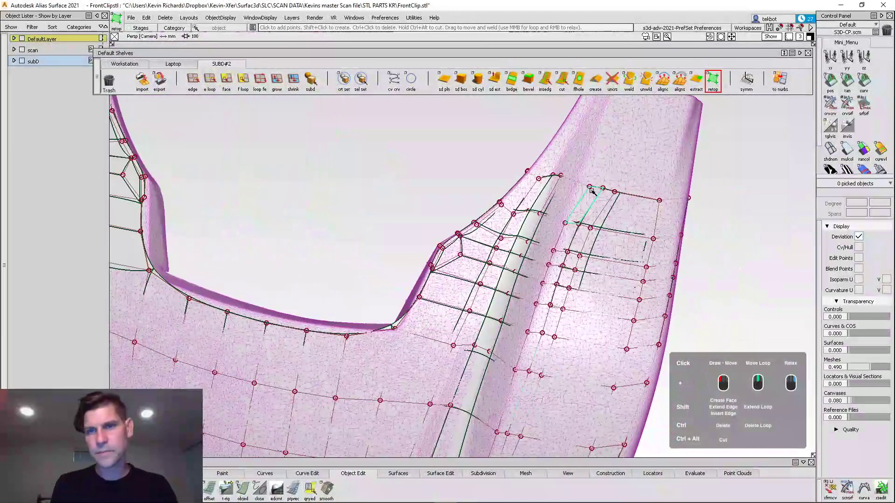
mouse_move(593, 196)
left_mouse_down()
mouse_move(578, 183)
mouse_move(593, 186)
left_mouse_up()
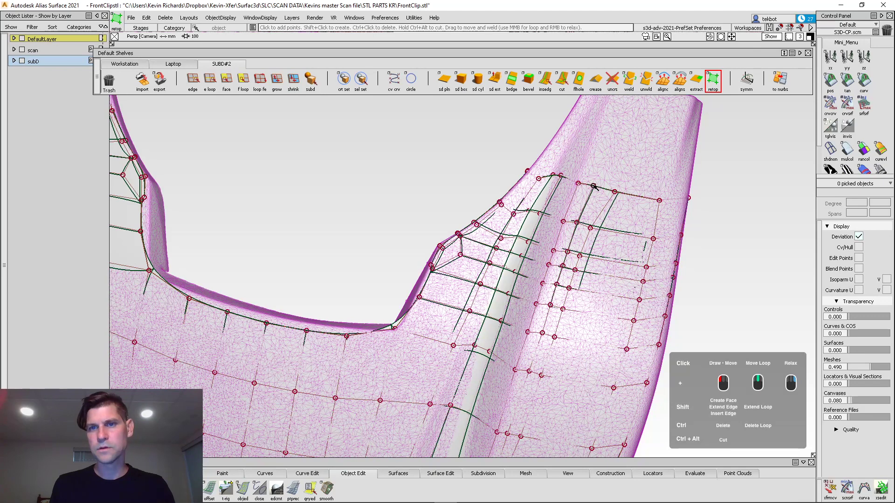
mouse_move(604, 202)
right_mouse_down()
mouse_move(579, 252)
mouse_move(590, 190)
right_mouse_up()
left_click_drag(620, 193, 611, 191)
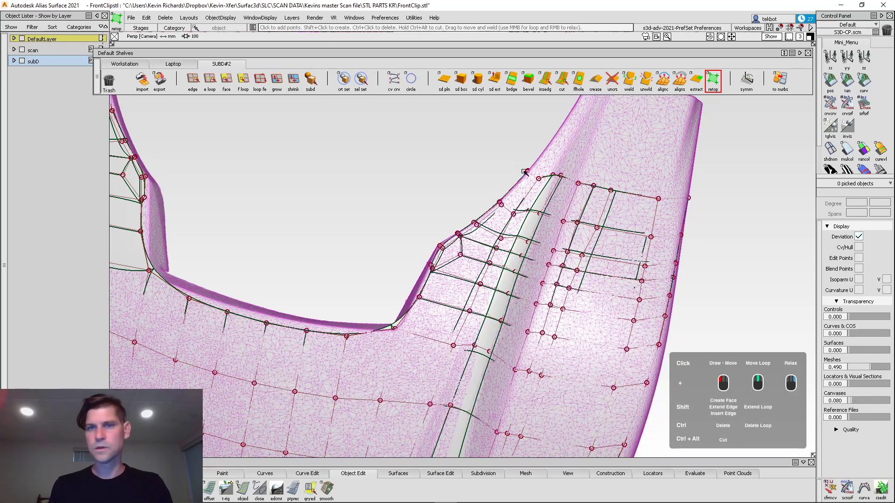
left_click_drag(538, 178, 539, 174)
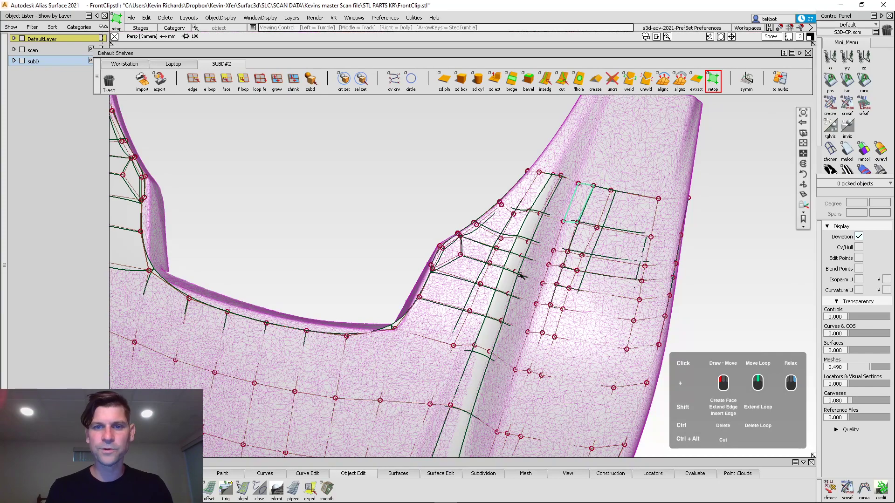
right_click_drag(577, 203, 448, 396, "alt+shift")
left_click_drag(448, 396, 517, 334, "alt+shift")
middle_click_drag(518, 334, 598, 211, "alt+shift")
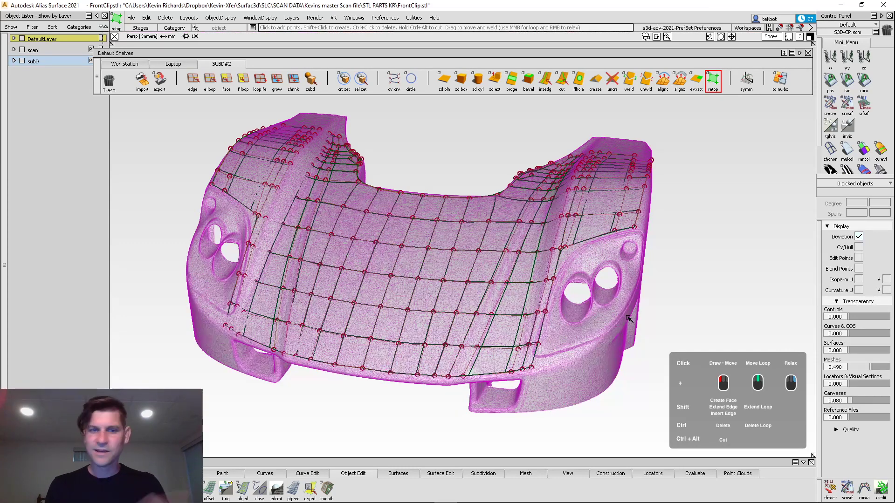
left_click_drag(634, 272, 611, 361, "alt+shift")
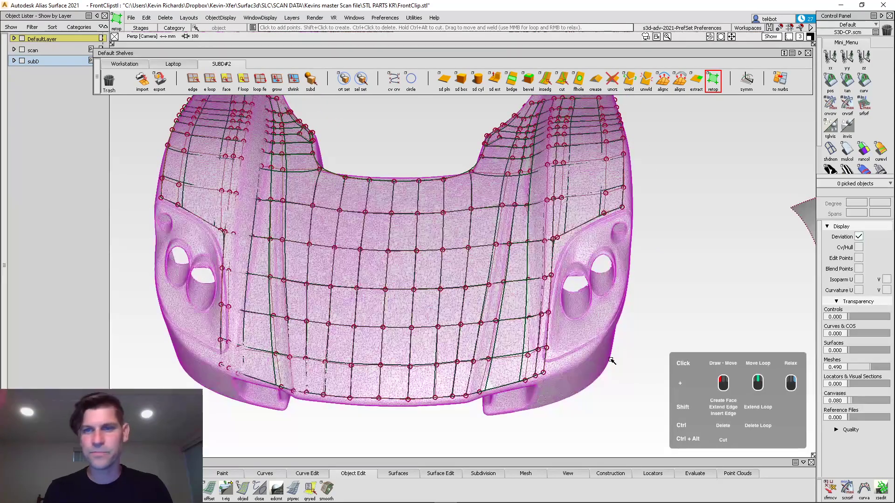